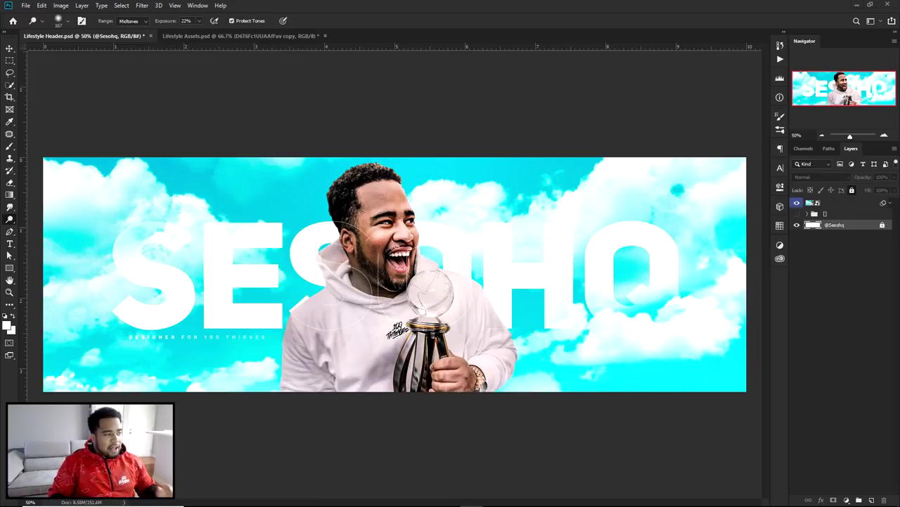
# - Switch to Lifestyle Assets.psd and move the white haze on layer 7 off the man's shoulder
pyautogui.click(231, 38)
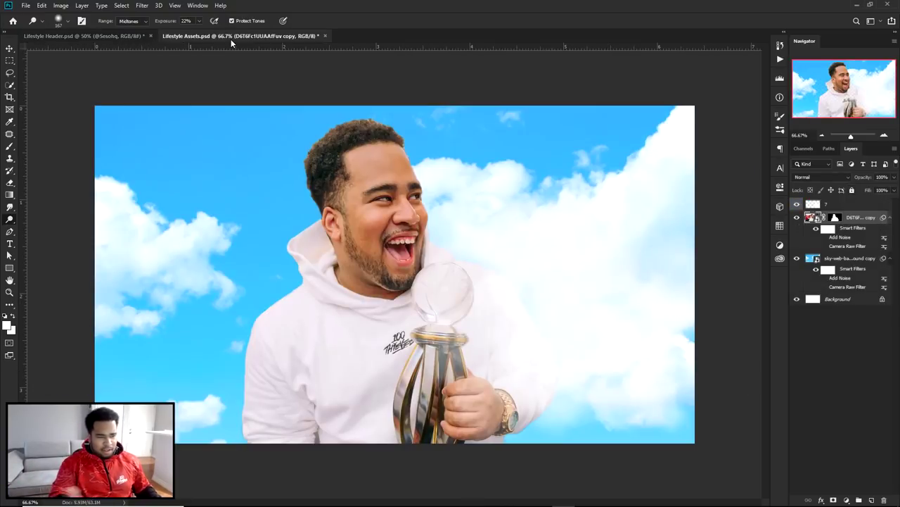
pyautogui.click(834, 206)
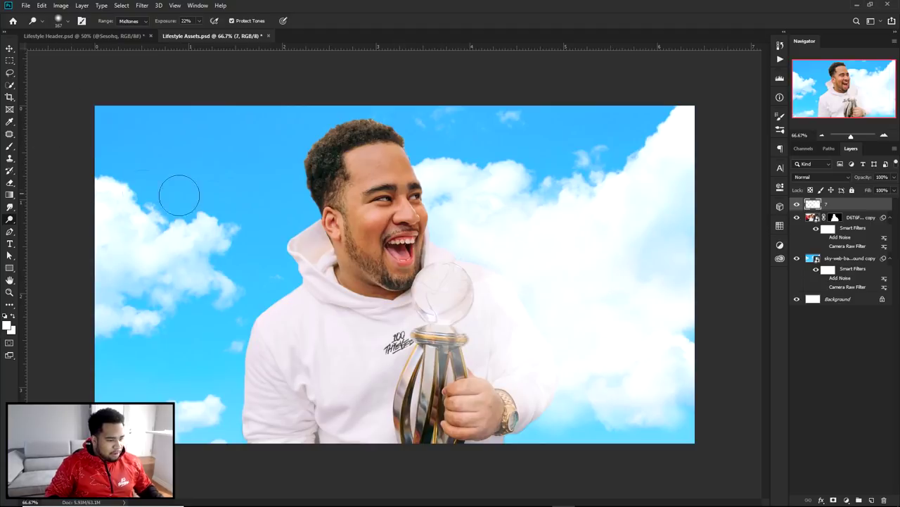
pyautogui.press('v')
pyautogui.moveTo(612, 261)
pyautogui.mouseDown()
pyautogui.moveTo(352, 189)
pyautogui.moveTo(437, 260)
pyautogui.moveTo(523, 181)
pyautogui.moveTo(567, 235)
pyautogui.moveTo(577, 234)
pyautogui.mouseUp()
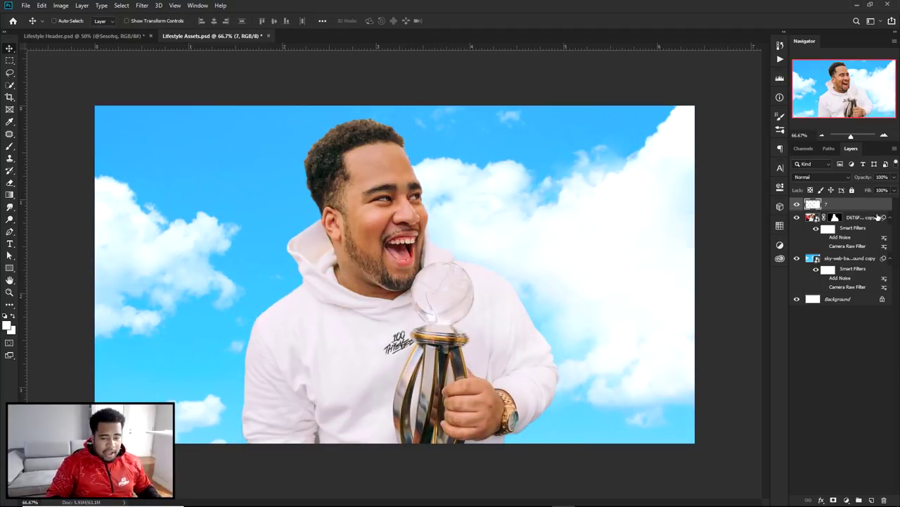
# - Try moving the man's cutout across the sky and undo the move
pyautogui.click(877, 218)
pyautogui.moveTo(511, 218); pyautogui.dragTo(388, 232)
pyautogui.hotkey('ctrl', 'z')
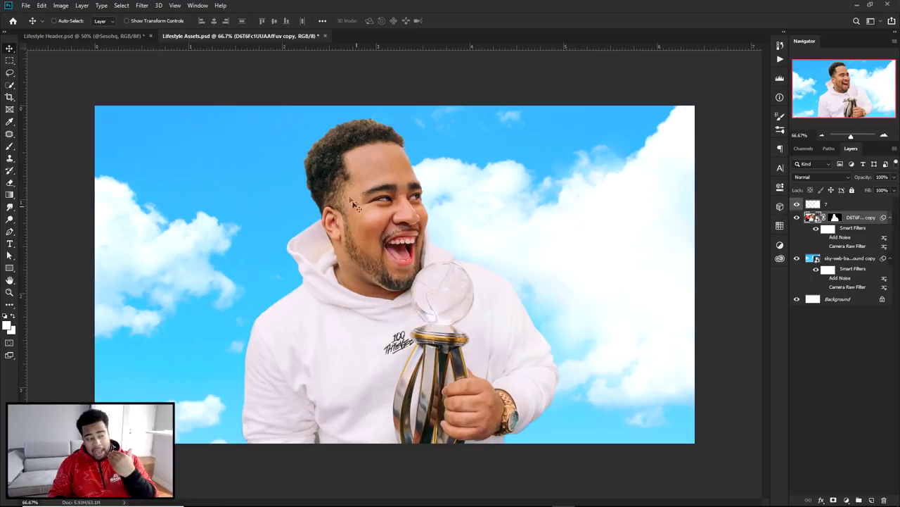
# - Compare the finished artwork in Lifestyle Header.psd with the sources in Lifestyle Assets.psd, hiding and re-showing the man's cutout to examine the sky
pyautogui.click(78, 35)
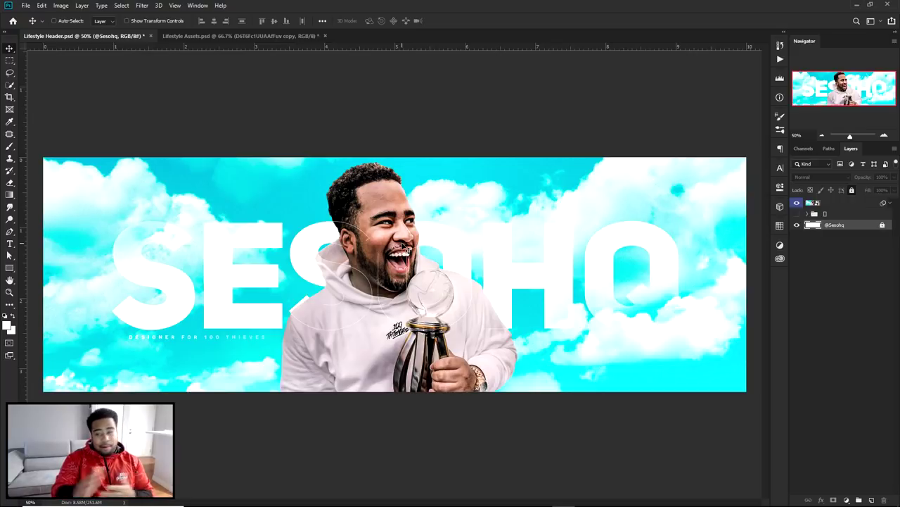
pyautogui.click(217, 36)
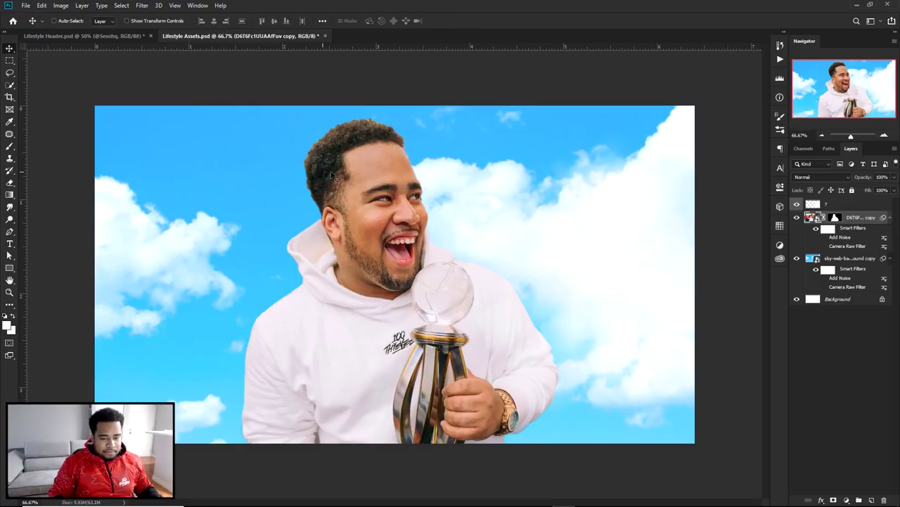
pyautogui.click(797, 218)
pyautogui.press('ctrl')
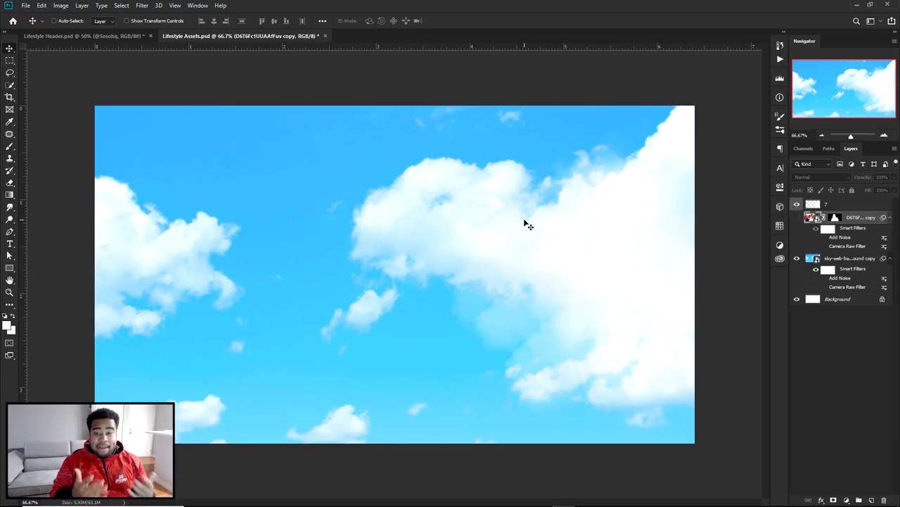
pyautogui.click(83, 36)
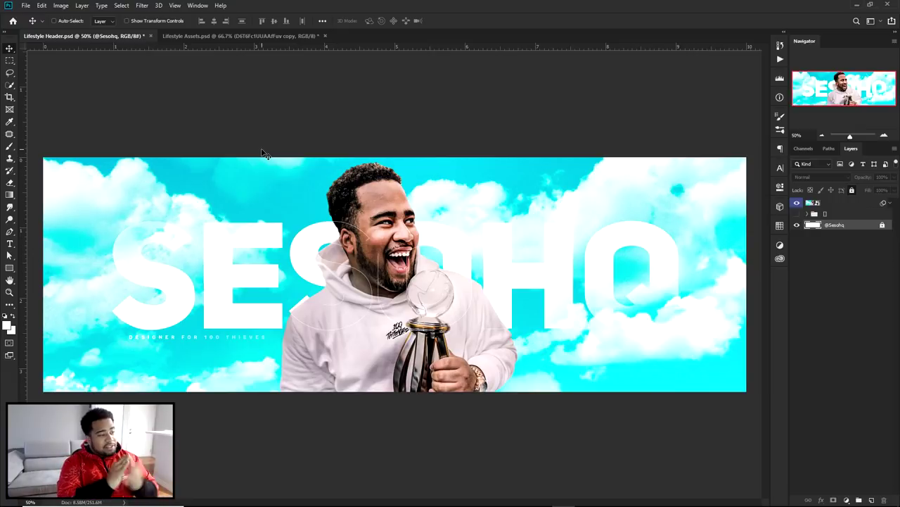
pyautogui.click(235, 37)
pyautogui.click(797, 218)
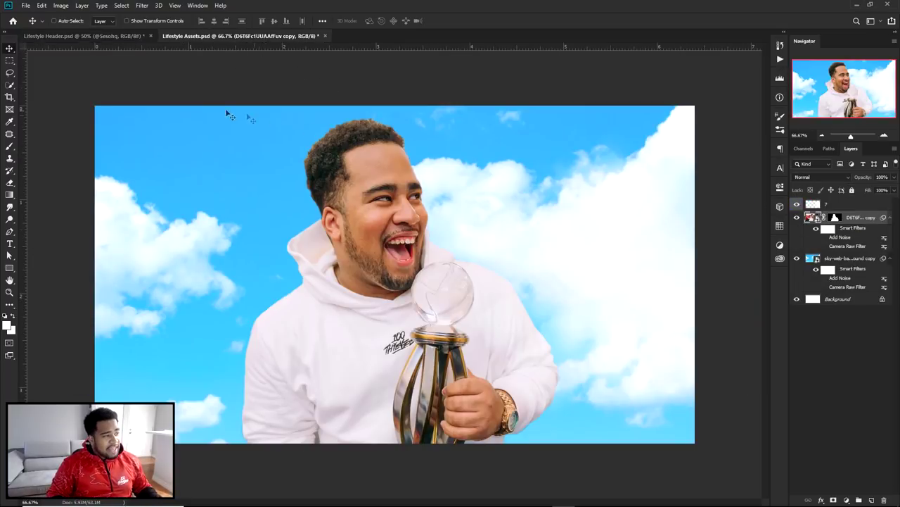
pyautogui.click(122, 36)
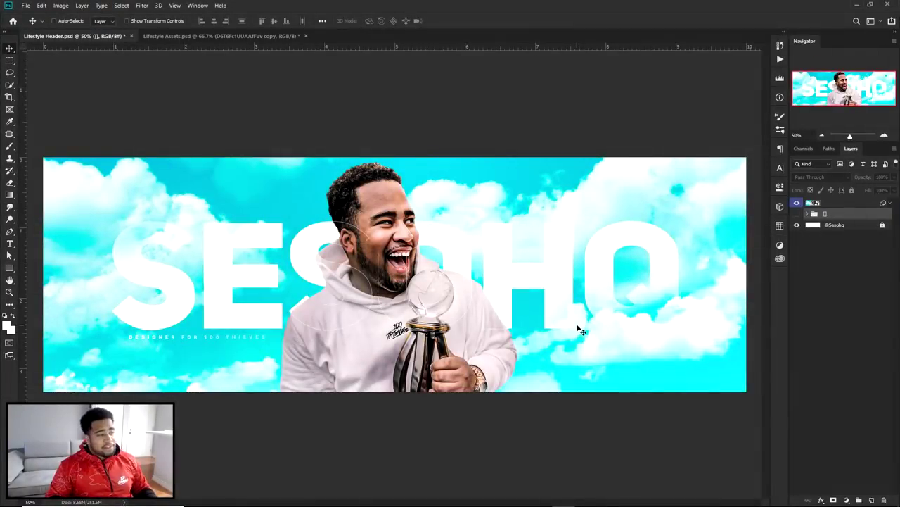
pyautogui.click(214, 36)
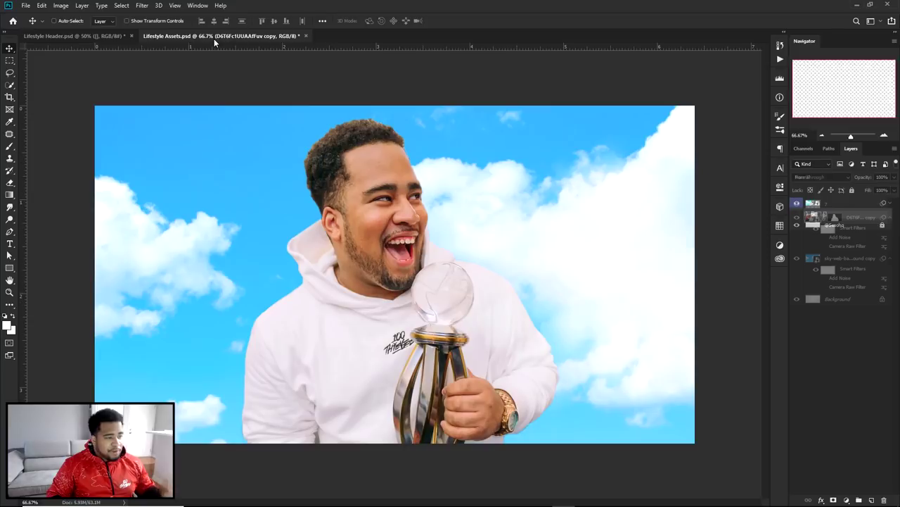
pyautogui.click(104, 36)
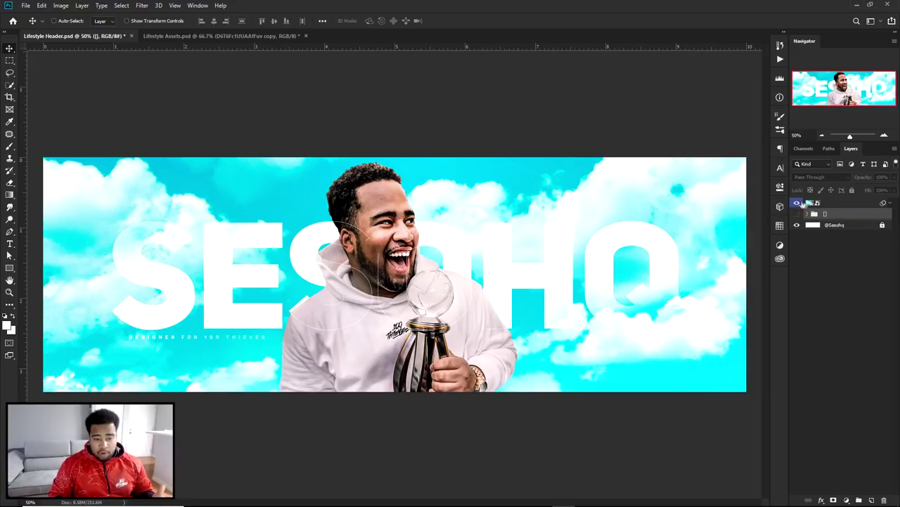
# - Hide and re-show the finished header layer in Lifestyle Header.psd to check what lies beneath it
pyautogui.click(797, 203)
pyautogui.click(797, 204)
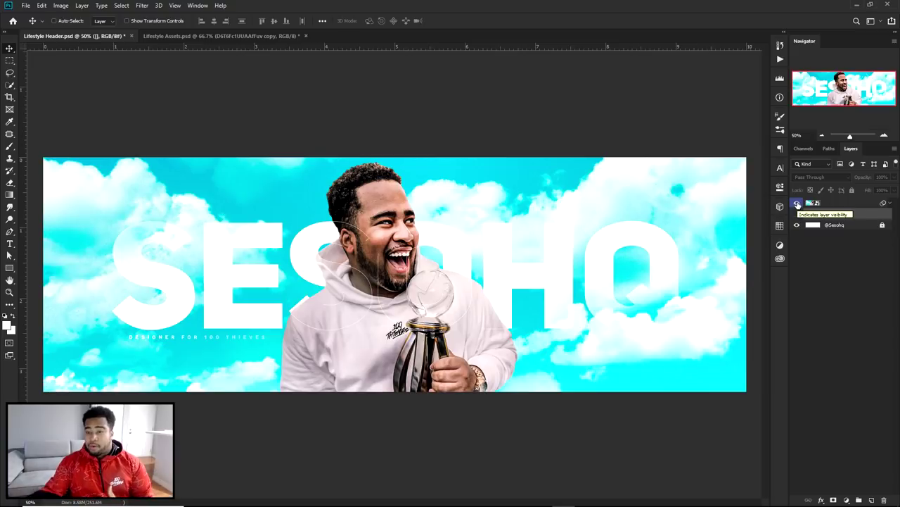
pyautogui.click(797, 203)
pyautogui.click(797, 203)
# - Copy the sky-web-background copy layer from Lifestyle Assets.psd into Lifestyle Header.psd
pyautogui.click(170, 36)
pyautogui.click(848, 259)
pyautogui.moveTo(563, 236); pyautogui.dragTo(483, 188)
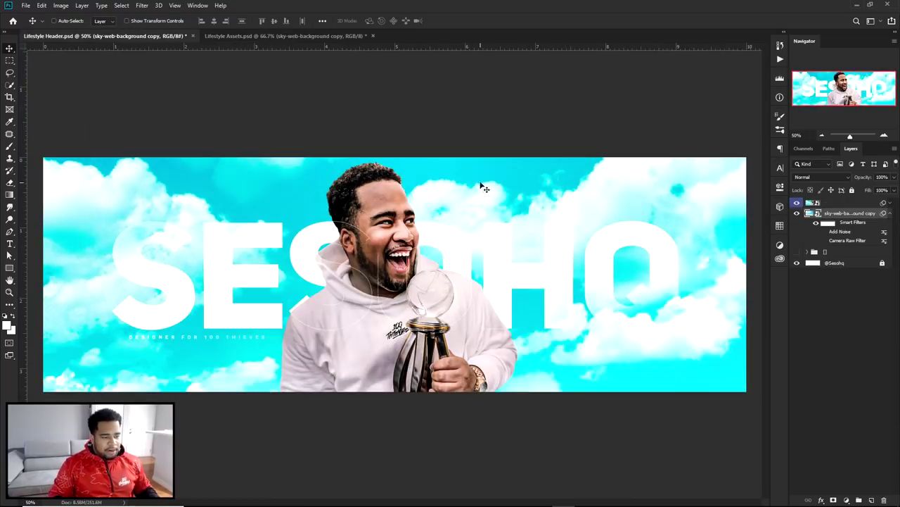
# - Align the copied sky with the clouds of the finished header layer, toggling that layer to compare and leaving it hidden
pyautogui.click(797, 203)
pyautogui.moveTo(486, 278); pyautogui.dragTo(488, 259)
pyautogui.click(797, 203)
pyautogui.click(797, 203)
pyautogui.moveTo(619, 260); pyautogui.dragTo(625, 247)
pyautogui.click(797, 203)
pyautogui.click(797, 203)
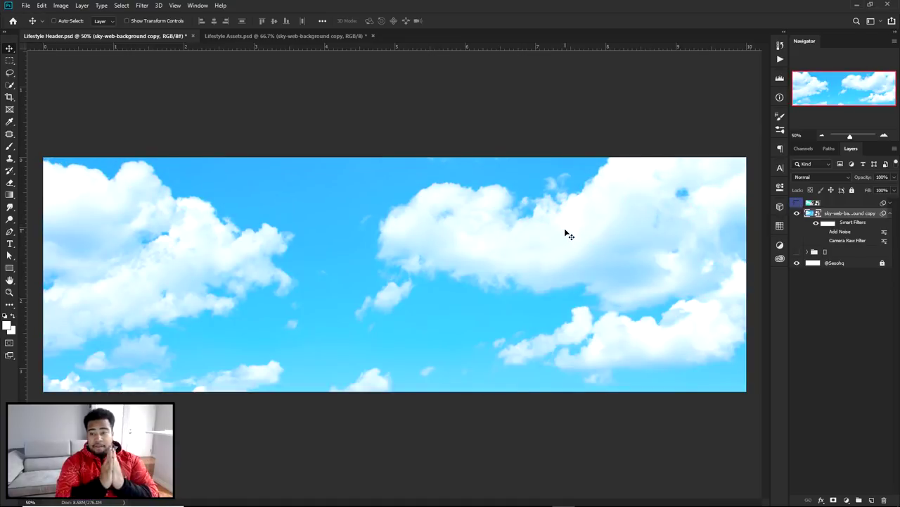
# - Preview the sky's Camera Raw smart filter on and off, and convert the sky layer to a new smart object without it
pyautogui.click(824, 240)
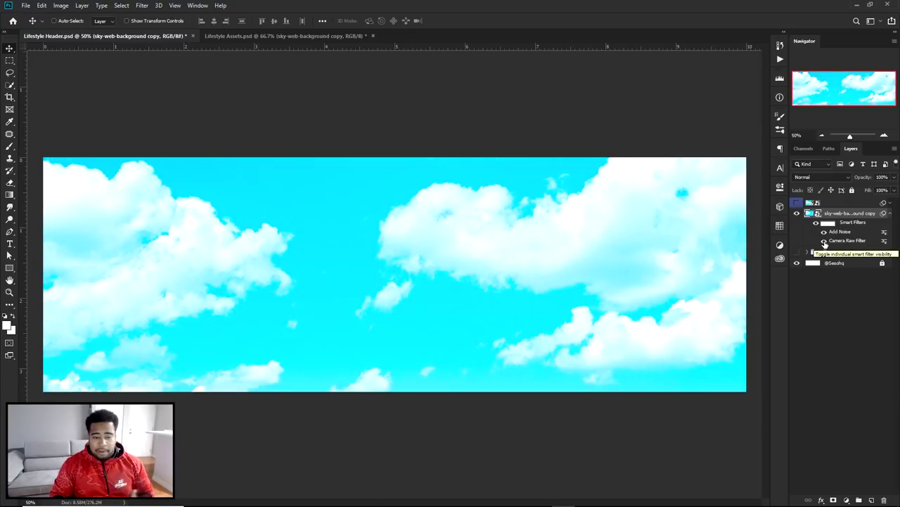
pyautogui.click(824, 240)
pyautogui.rightClick(836, 214)
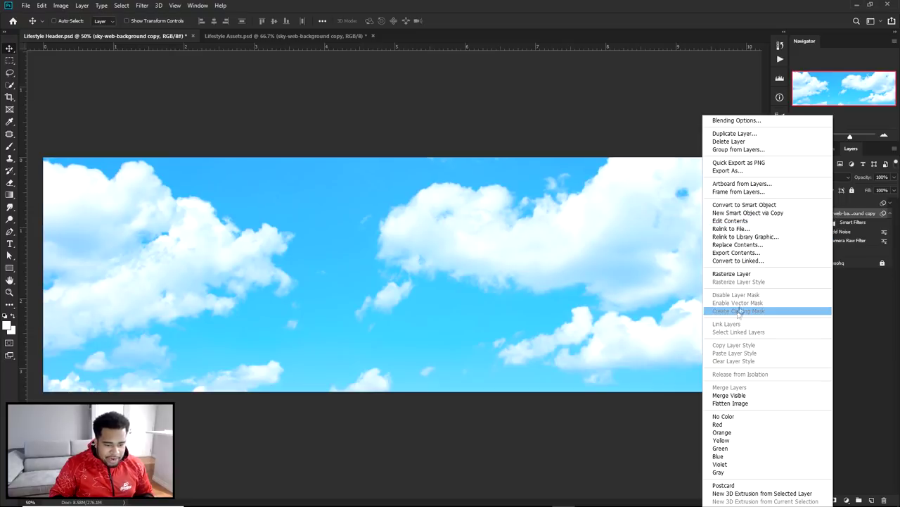
pyautogui.click(754, 207)
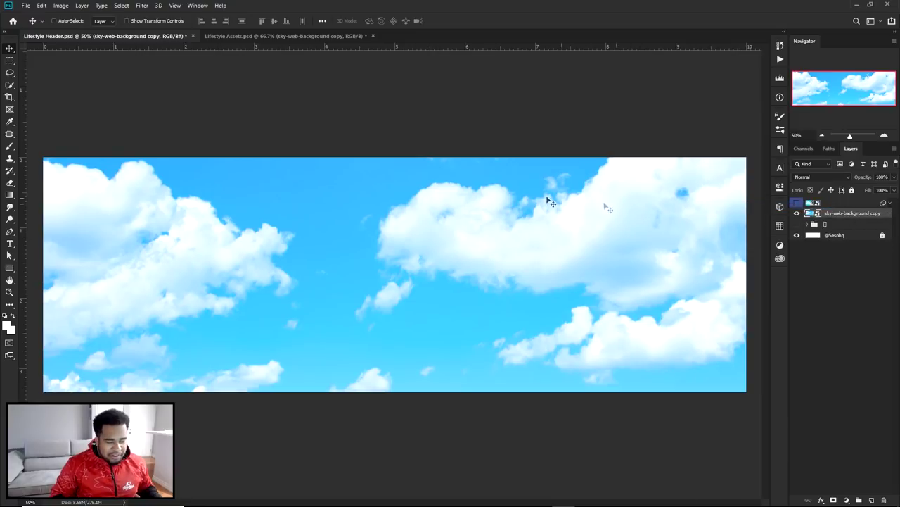
# - Start a Camera Raw Filter on the sky layer, enlarge the preview and bring up the HSL hue adjustments
pyautogui.click(141, 6)
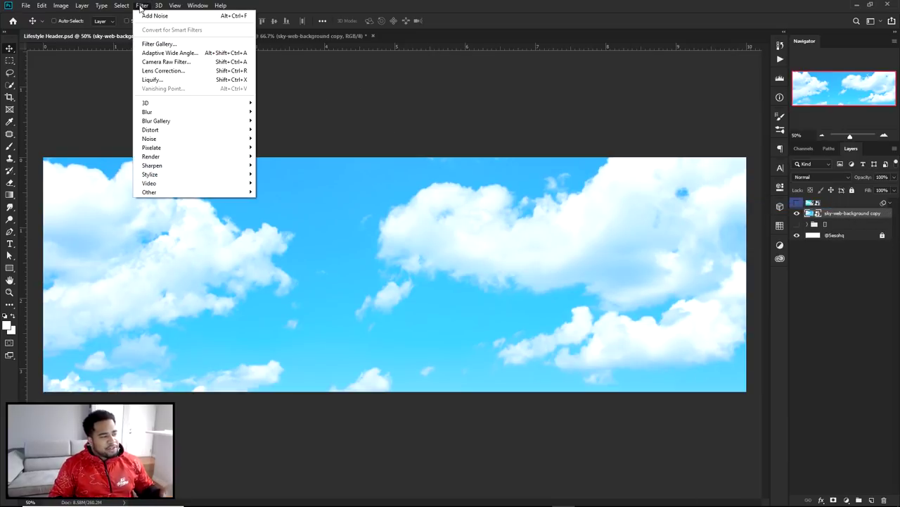
pyautogui.click(166, 61)
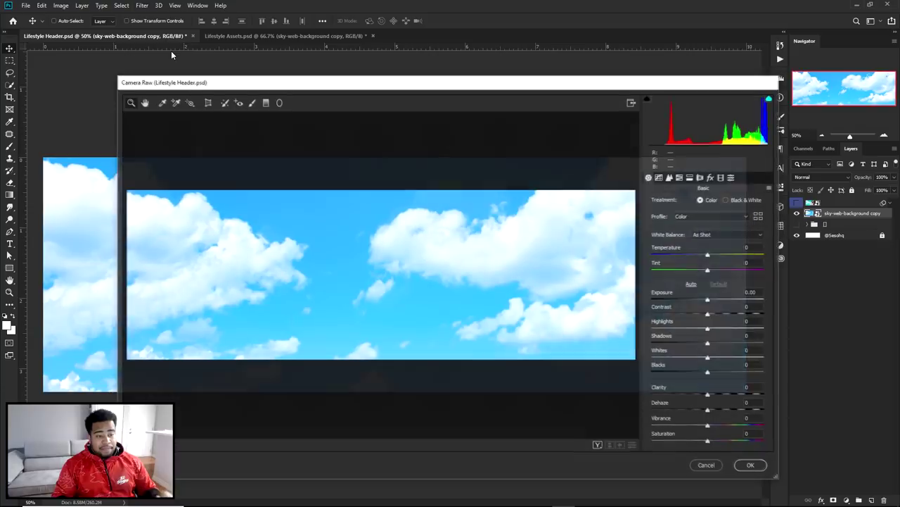
pyautogui.click(313, 236)
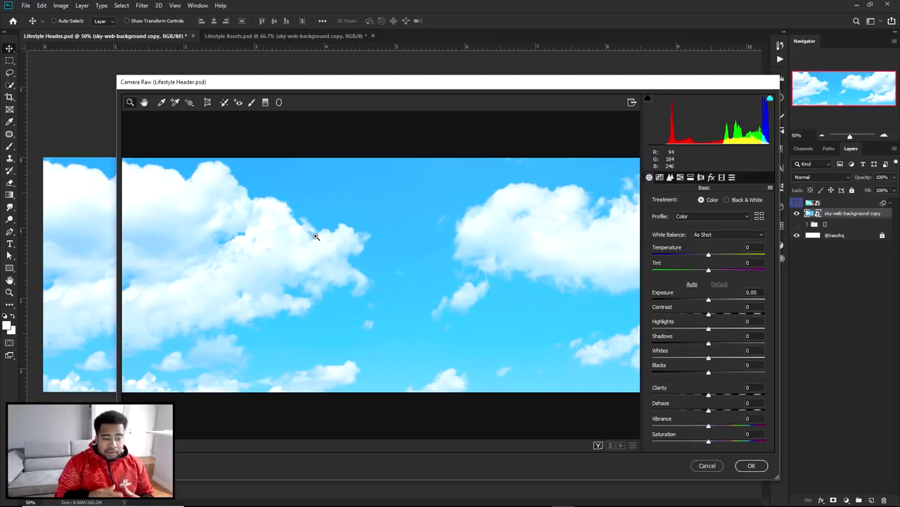
pyautogui.click(681, 178)
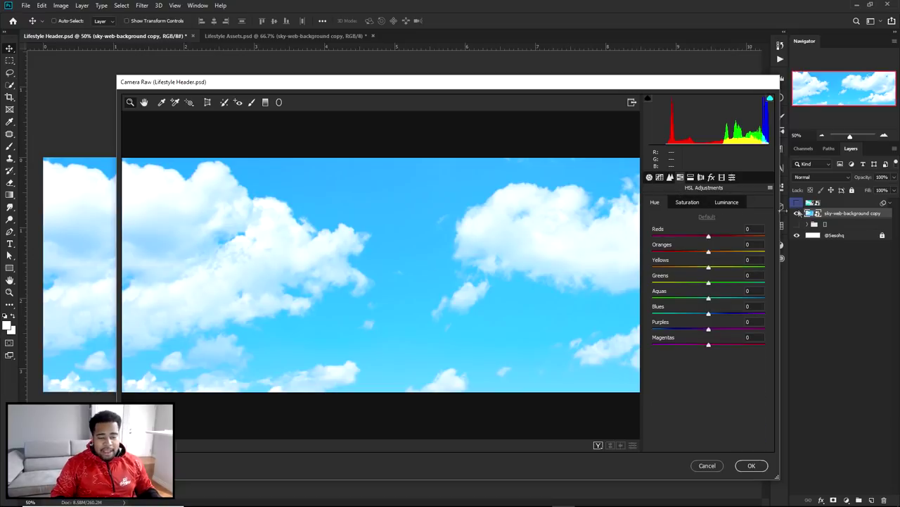
pyautogui.click(686, 203)
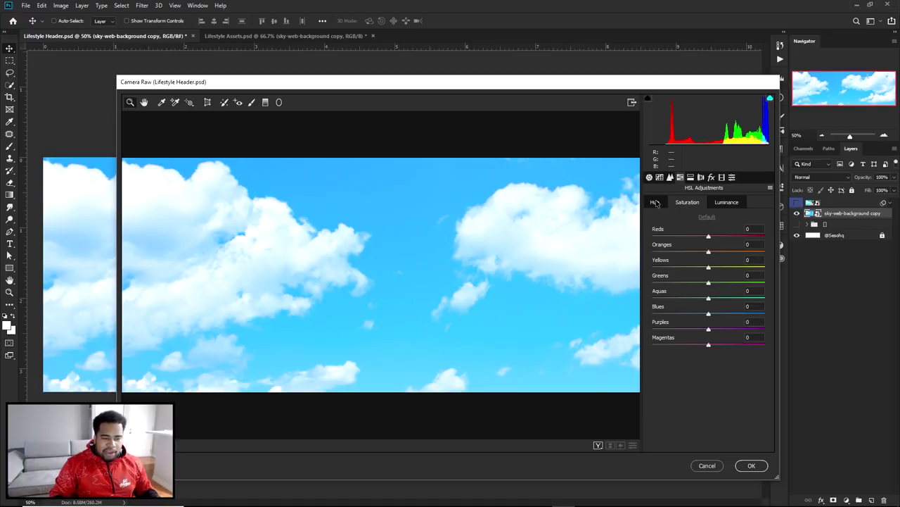
pyautogui.click(655, 203)
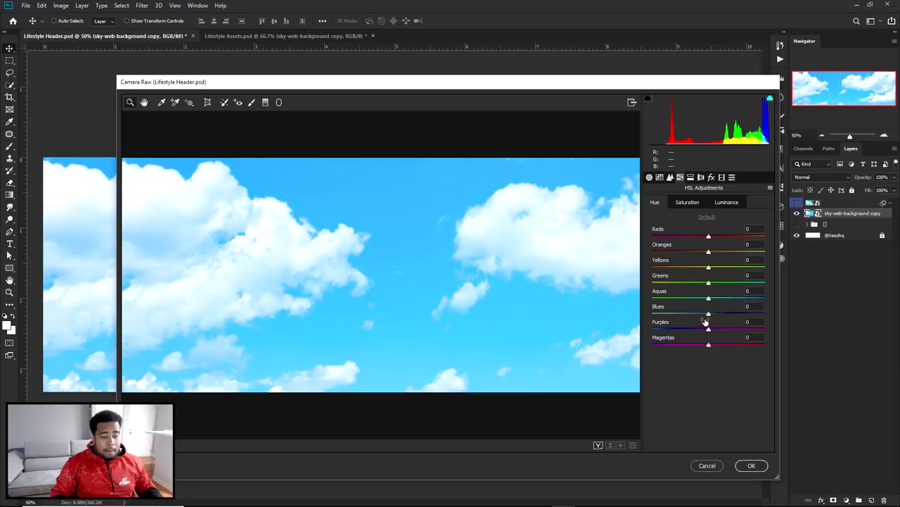
# - Try shifting the Blues hue to -24 and reset it to its default
pyautogui.moveTo(709, 313)
pyautogui.mouseDown()
pyautogui.moveTo(689, 316)
pyautogui.moveTo(736, 318)
pyautogui.moveTo(674, 320)
pyautogui.moveTo(707, 318)
pyautogui.moveTo(695, 322)
pyautogui.mouseUp()
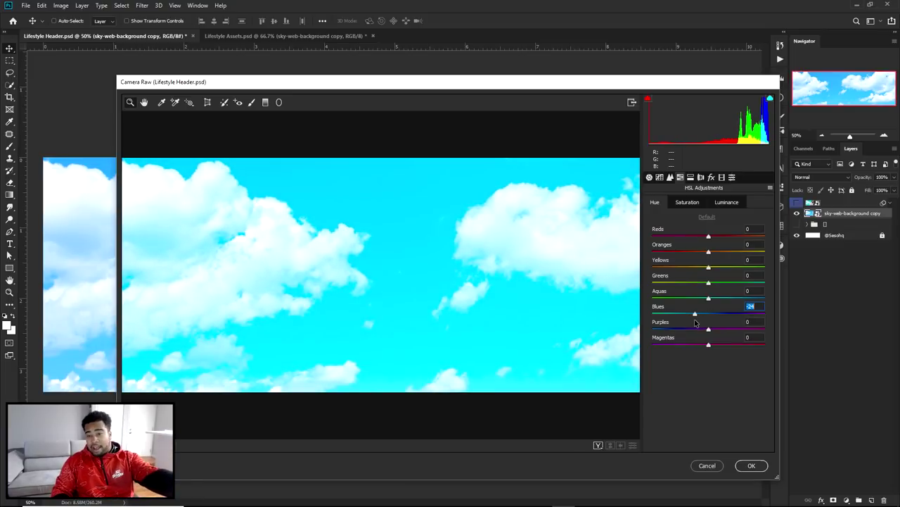
pyautogui.moveTo(695, 322); pyautogui.dragTo(731, 321)
pyautogui.doubleClick(730, 321)
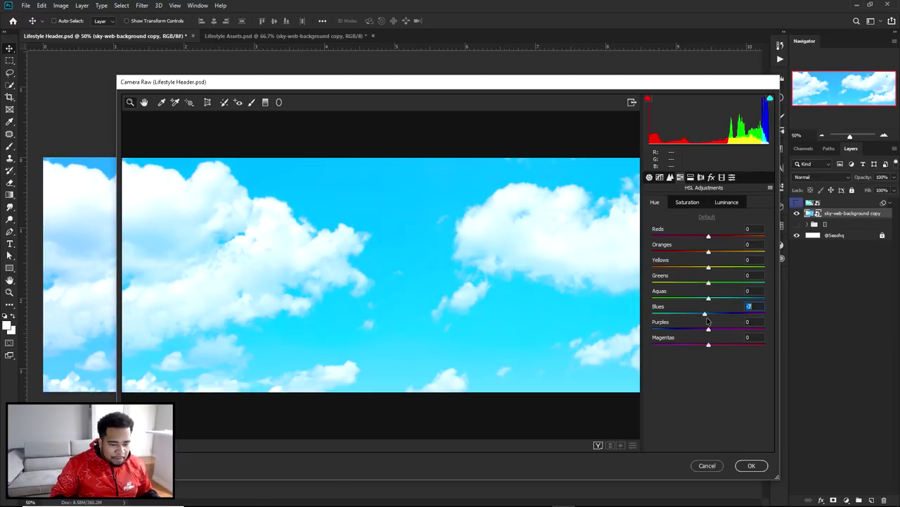
# - Set the sky's HSL hues to Oranges -3, Blues -27, Purples -3 and Magentas -2
pyautogui.moveTo(709, 252)
pyautogui.mouseDown()
pyautogui.moveTo(746, 257)
pyautogui.moveTo(707, 256)
pyautogui.mouseUp()
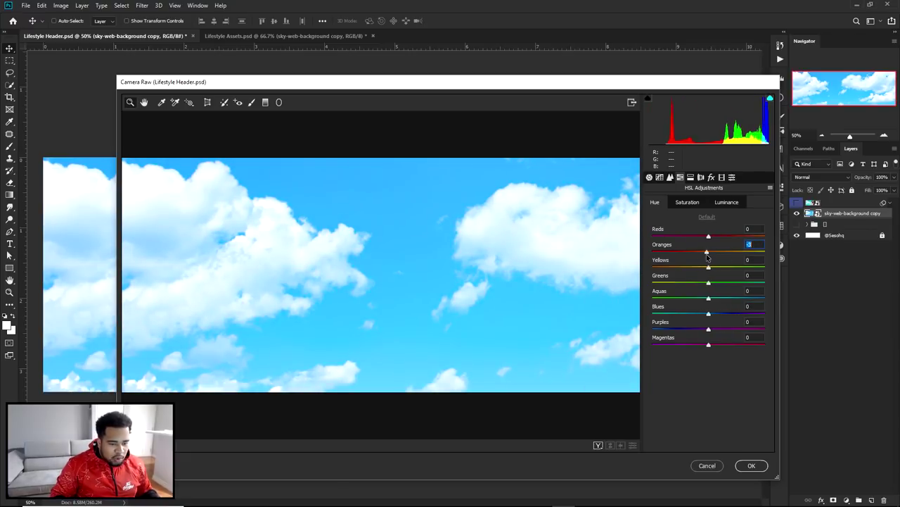
pyautogui.moveTo(708, 313)
pyautogui.mouseDown()
pyautogui.moveTo(647, 315)
pyautogui.moveTo(706, 316)
pyautogui.mouseUp()
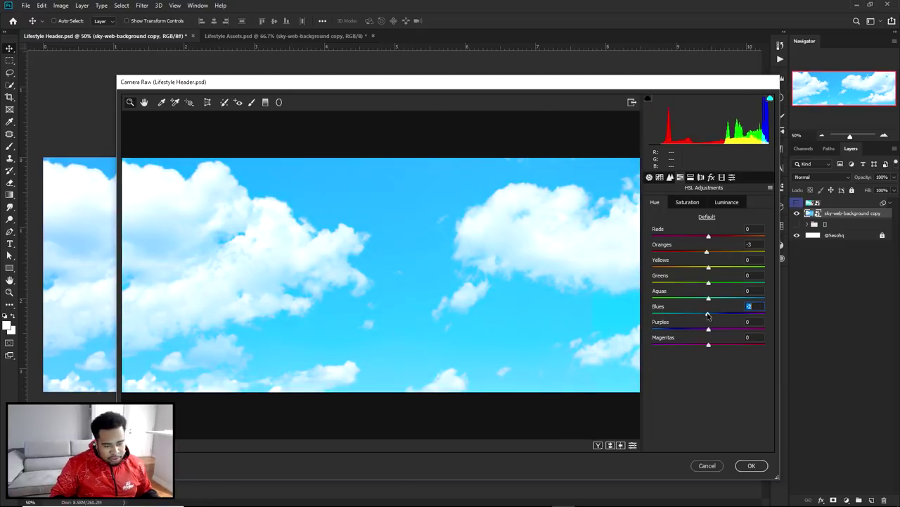
pyautogui.click(708, 330)
pyautogui.write('-10')
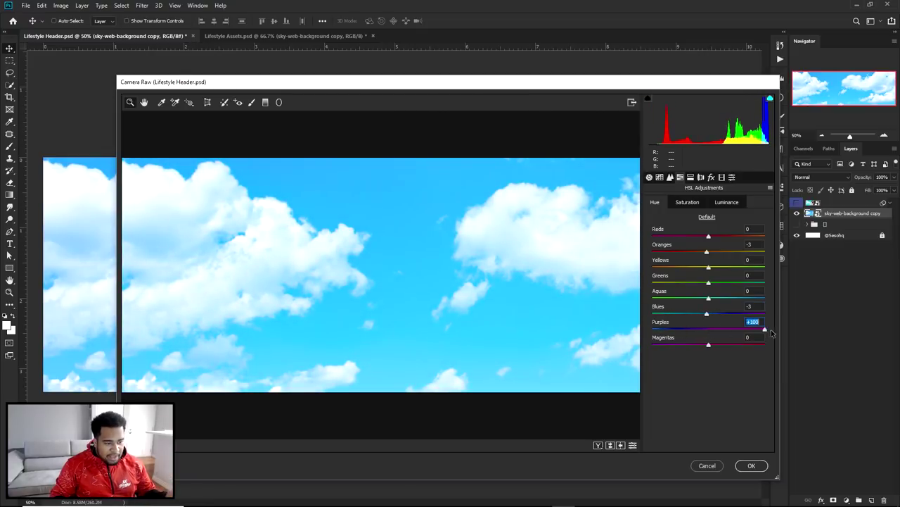
pyautogui.click(709, 345)
pyautogui.moveTo(711, 348); pyautogui.dragTo(709, 331)
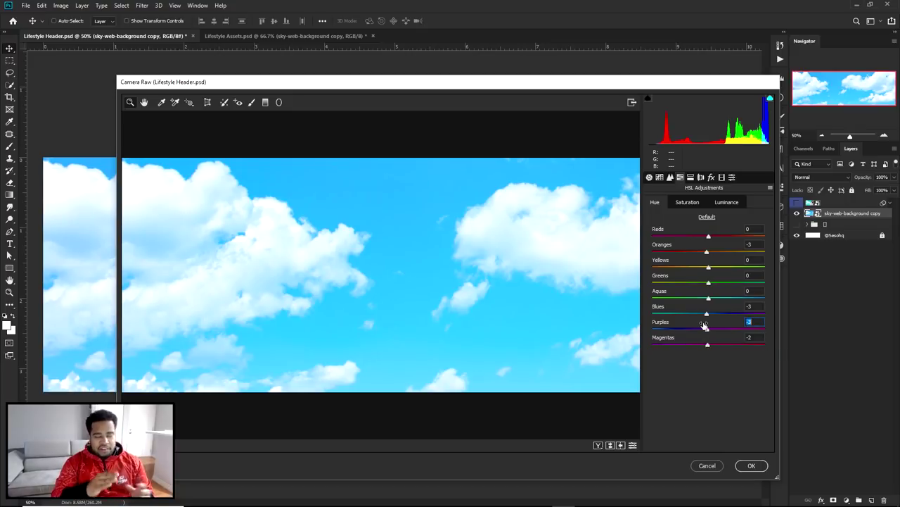
pyautogui.moveTo(707, 315)
pyautogui.mouseDown()
pyautogui.moveTo(716, 321)
pyautogui.moveTo(696, 315)
pyautogui.mouseUp()
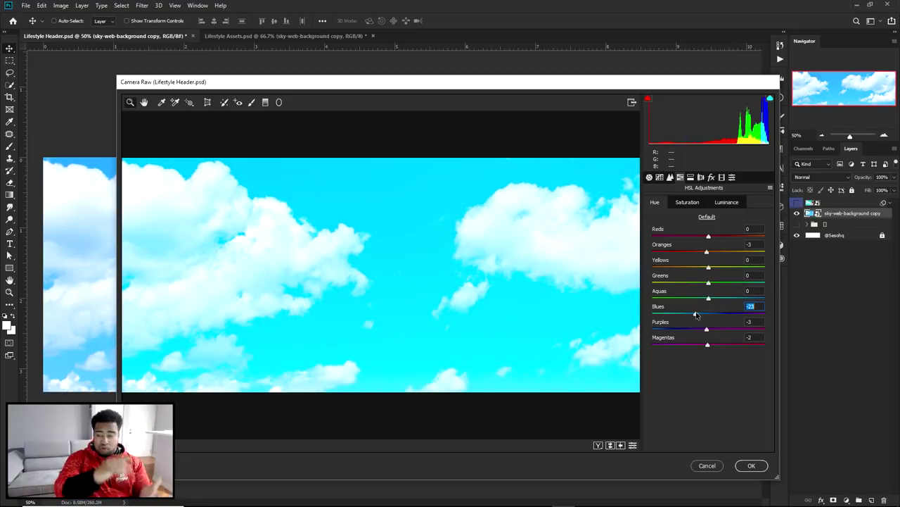
pyautogui.moveTo(697, 314); pyautogui.dragTo(693, 316)
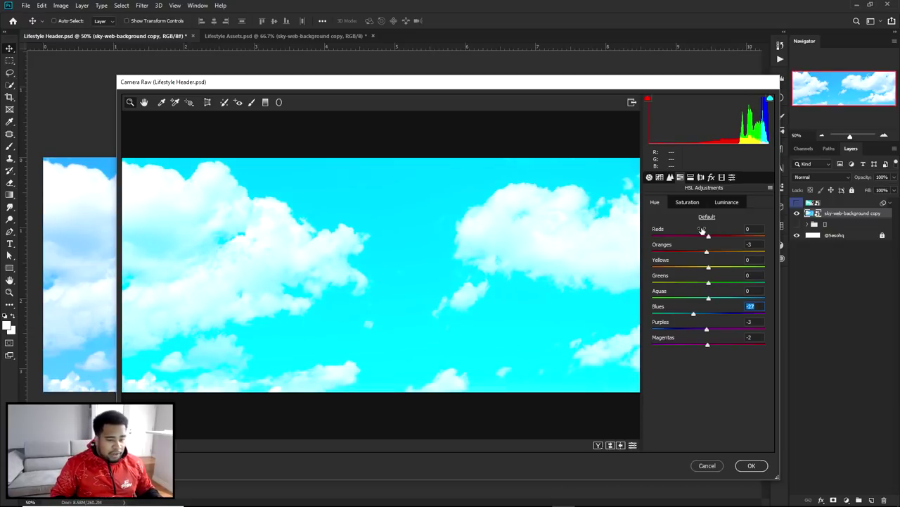
# - Set Blacks to -28 and Highlights to +8 in the sky's basic Camera Raw adjustments
pyautogui.click(649, 177)
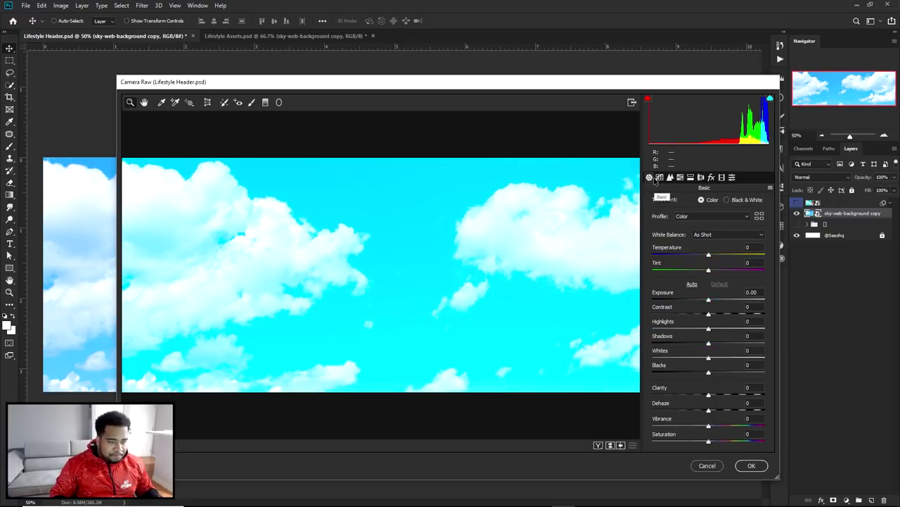
pyautogui.moveTo(709, 374); pyautogui.dragTo(694, 374)
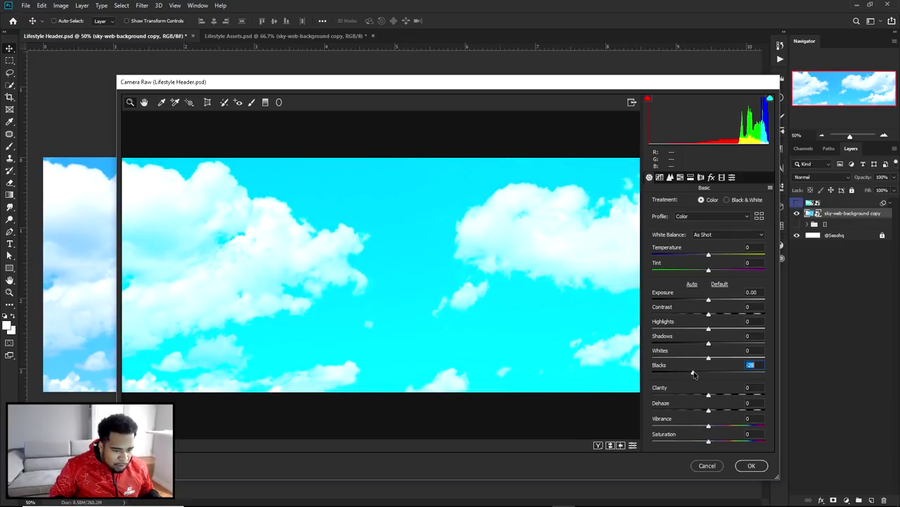
pyautogui.moveTo(708, 329)
pyautogui.mouseDown()
pyautogui.moveTo(731, 333)
pyautogui.moveTo(714, 336)
pyautogui.mouseUp()
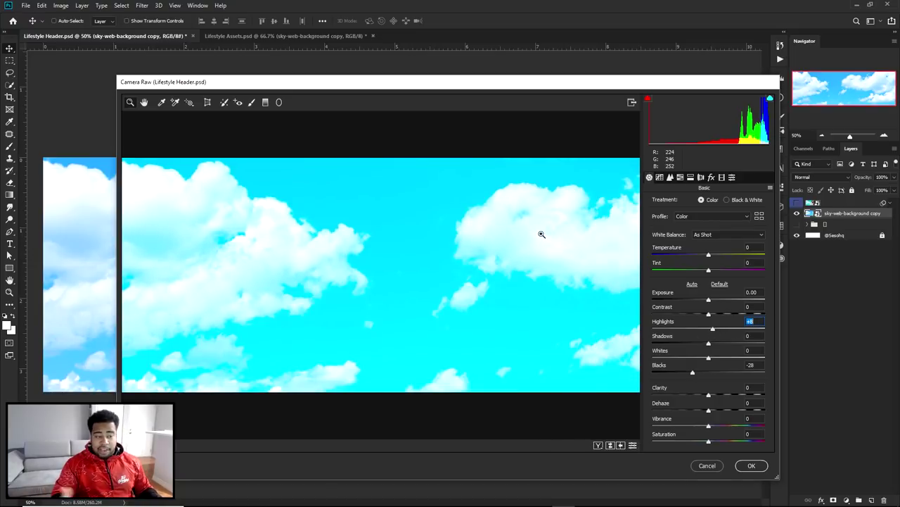
# - Compare the graded sky with the original in a side-by-side before/after view, and apply the Camera Raw Filter
pyautogui.moveTo(497, 85); pyautogui.dragTo(462, 66)
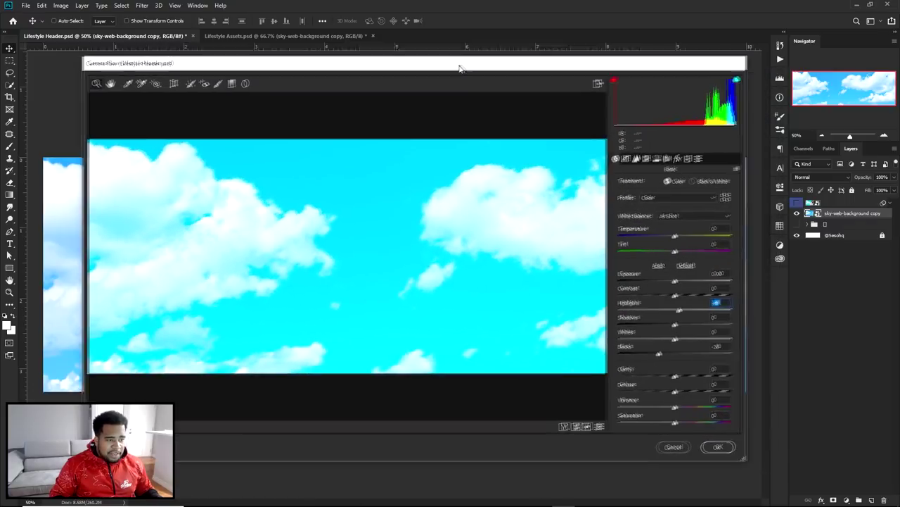
pyautogui.click(575, 427)
pyautogui.click(575, 427)
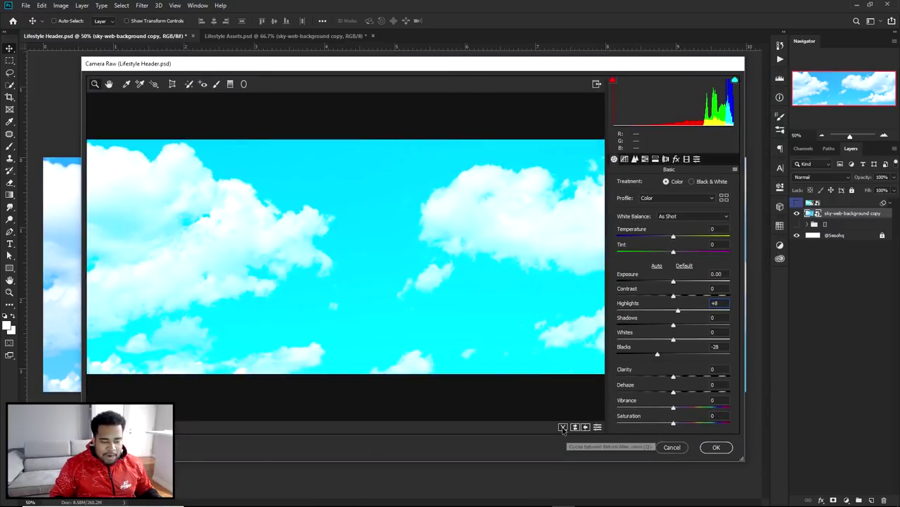
pyautogui.click(563, 427)
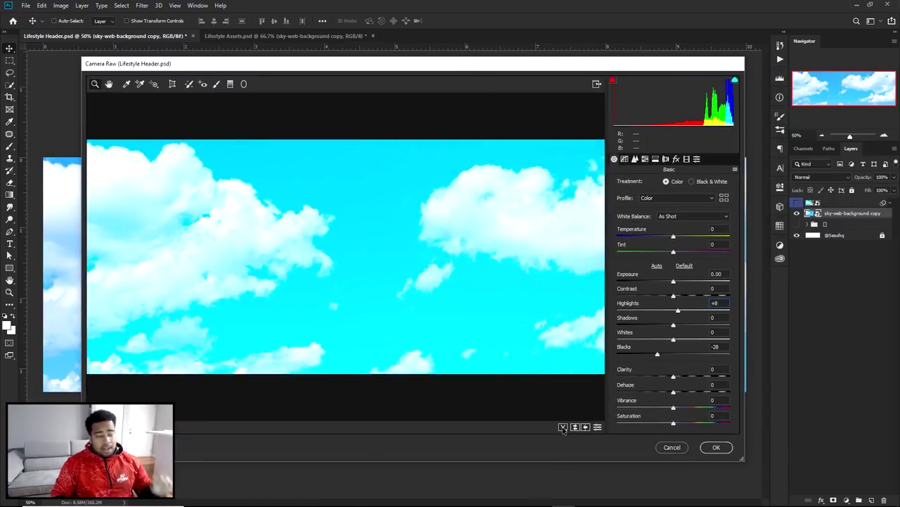
pyautogui.moveTo(463, 250); pyautogui.dragTo(242, 145)
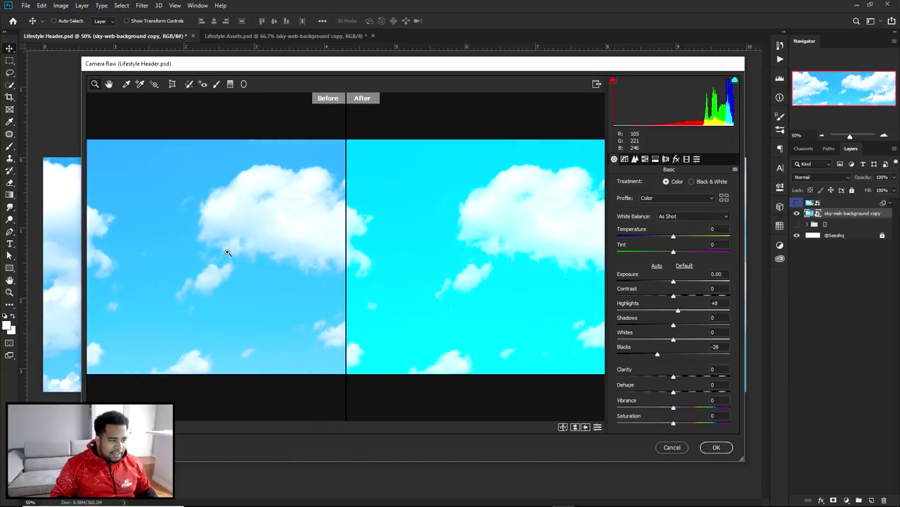
pyautogui.click(717, 448)
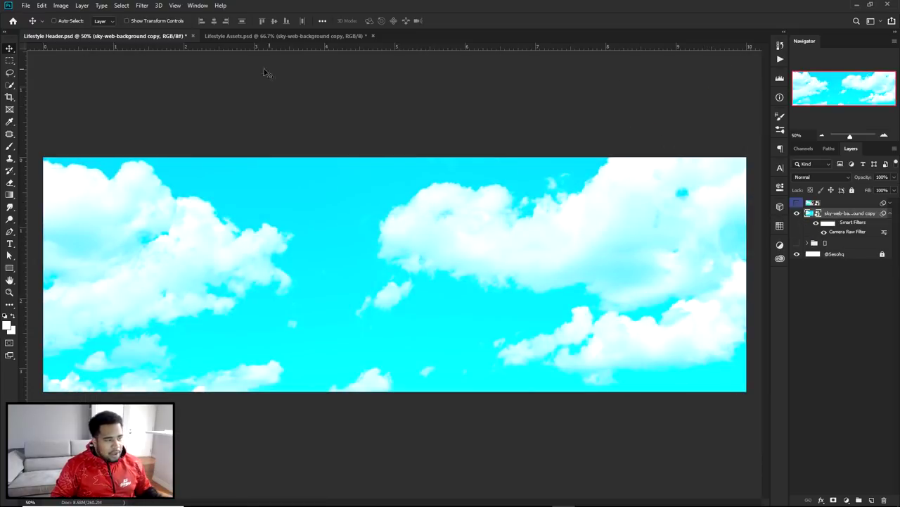
# - Bring the cutout of the man from Lifestyle Assets.psd into Lifestyle Header.psd above the sky, and hide it
pyautogui.click(242, 35)
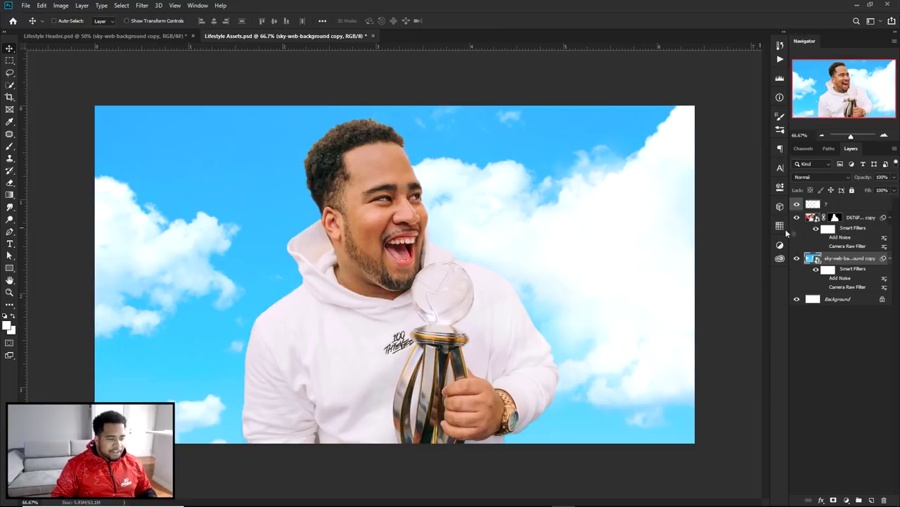
pyautogui.moveTo(519, 207); pyautogui.dragTo(414, 239)
pyautogui.click(797, 215)
pyautogui.click(805, 253)
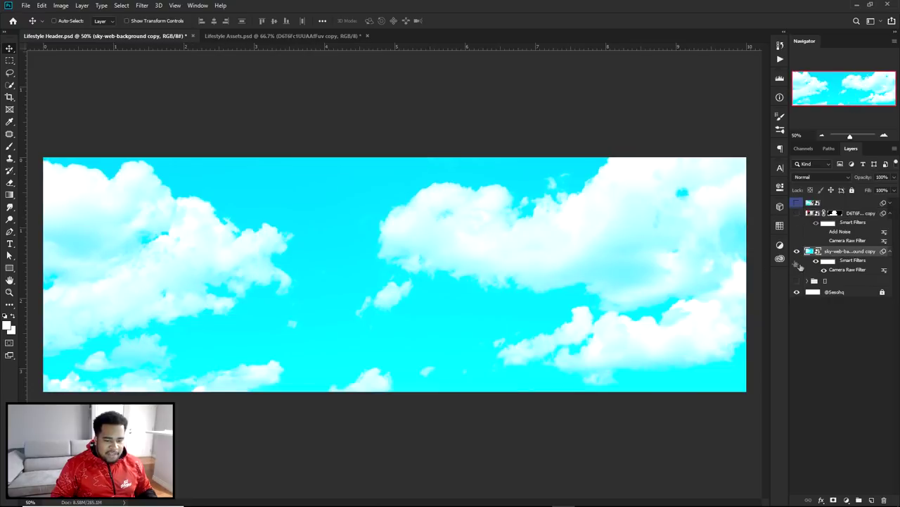
# - Apply an Add Noise filter to the sky layer with amount 3%, Uniform distribution and Monochromatic enabled
pyautogui.click(142, 4)
pyautogui.moveTo(179, 139)
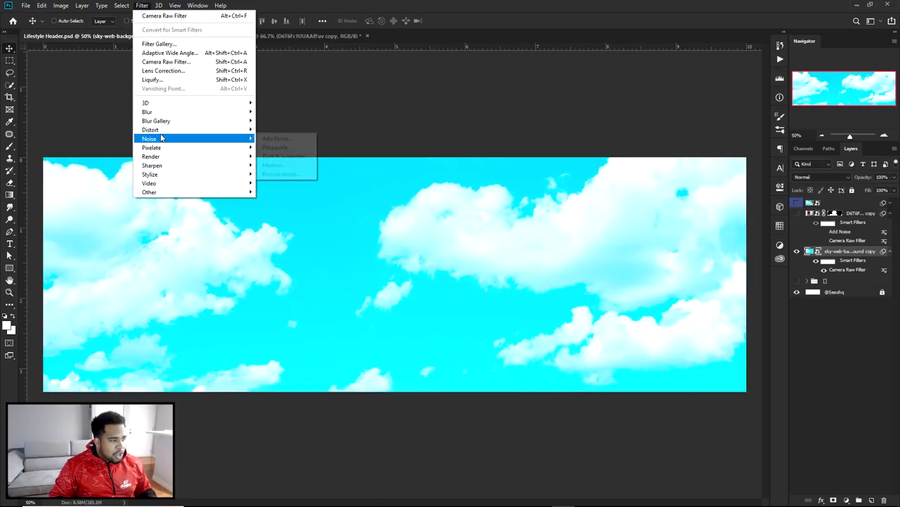
pyautogui.click(277, 139)
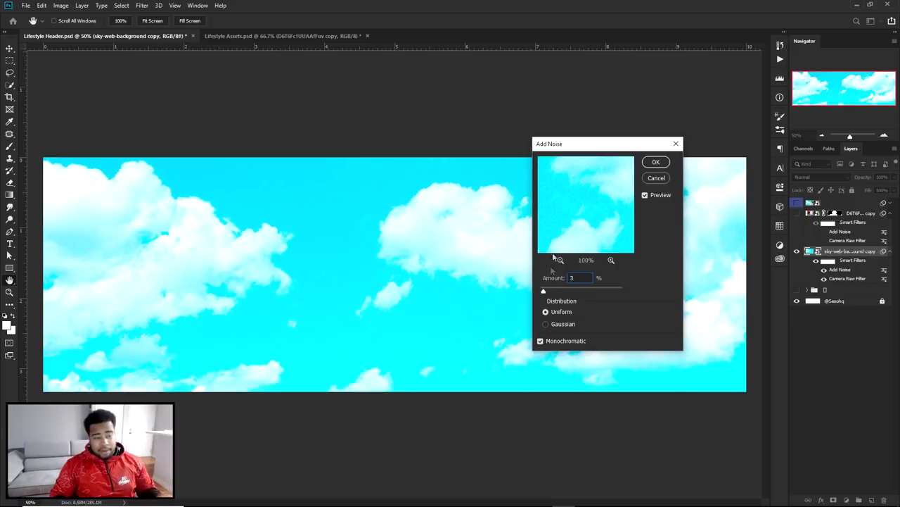
pyautogui.click(655, 163)
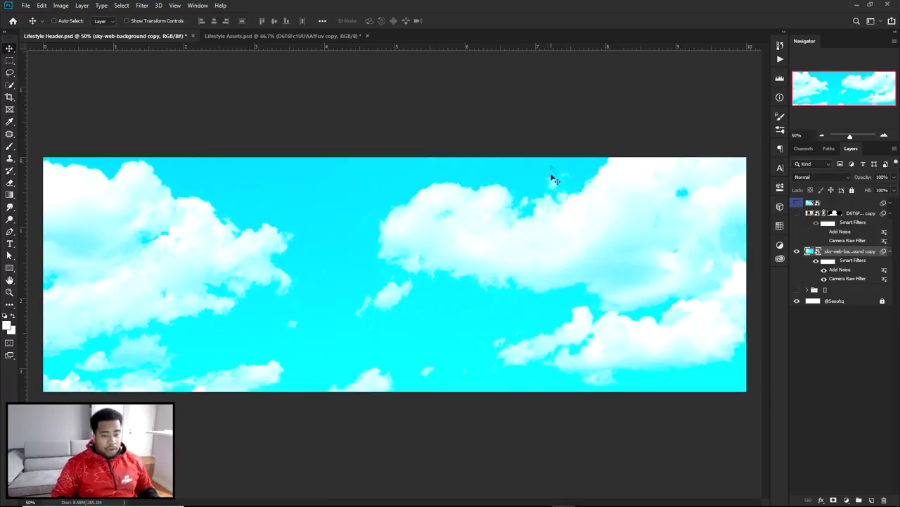
# - Show the cutout of the man and place it near the middle of the header
pyautogui.click(797, 212)
pyautogui.click(855, 212)
pyautogui.moveTo(418, 266); pyautogui.dragTo(476, 310)
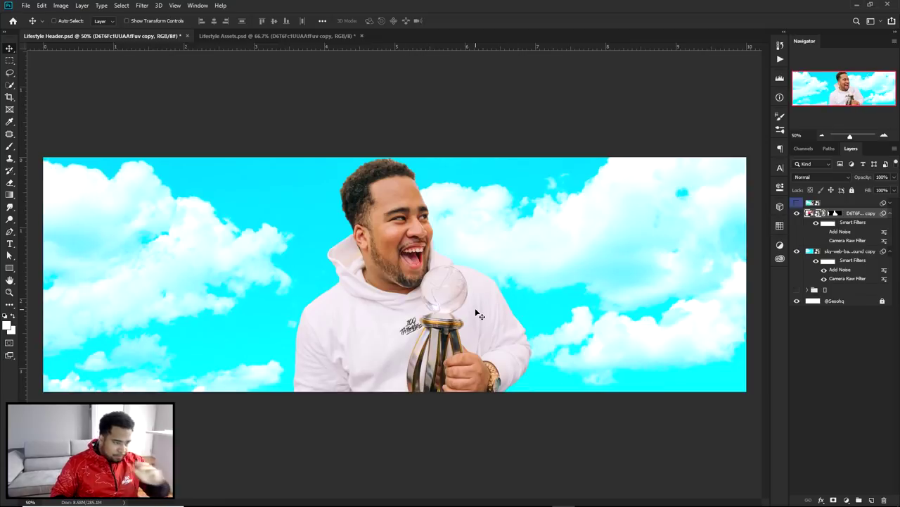
# - Examine the cutout's edges along the hair, forehead and face against the noisy sky at high magnification
pyautogui.scroll(6, 422, 187)
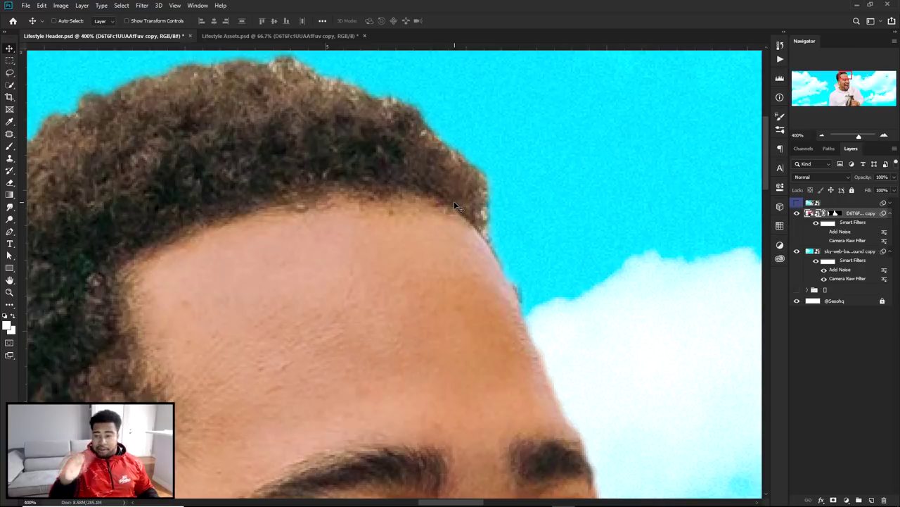
pyautogui.press('space')
pyautogui.moveTo(567, 380); pyautogui.dragTo(518, 216)
pyautogui.scroll(3, 510, 218)
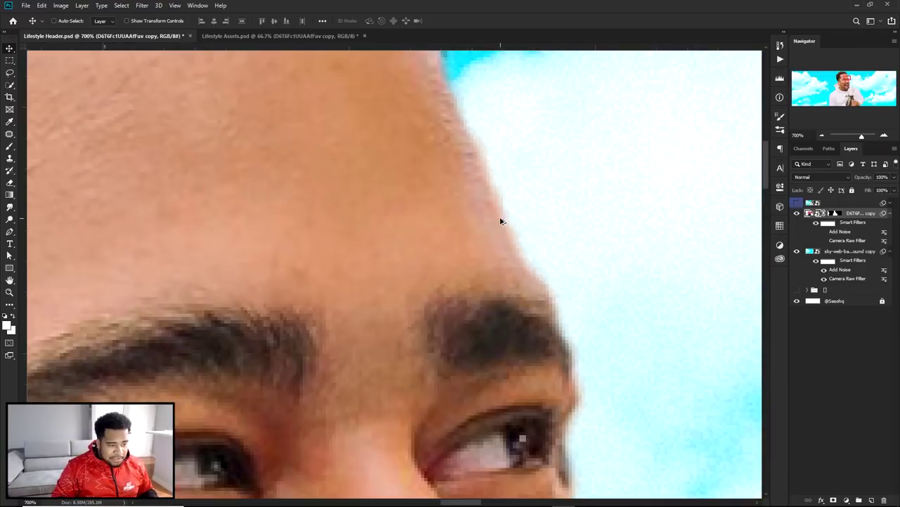
pyautogui.scroll(-3, 500, 222)
pyautogui.scroll(-5, 522, 239)
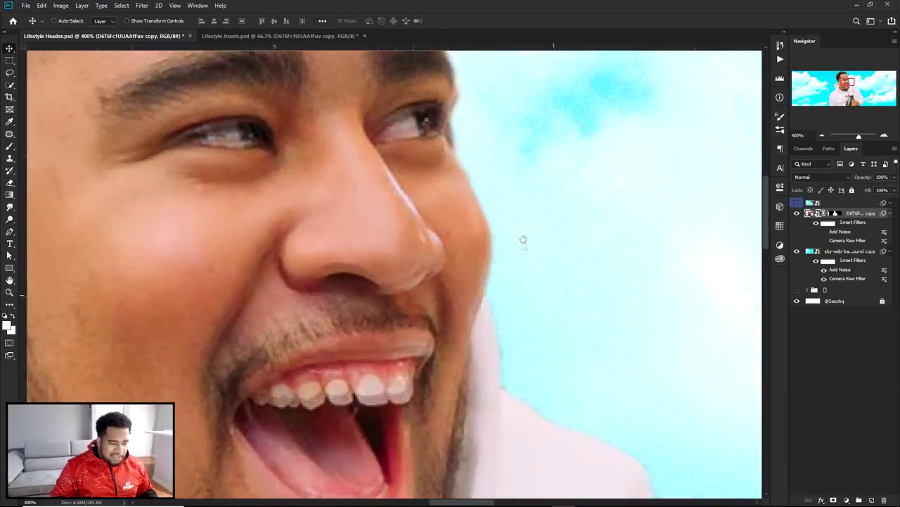
pyautogui.scroll(3, 539, 171)
pyautogui.scroll(-4, 565, 264)
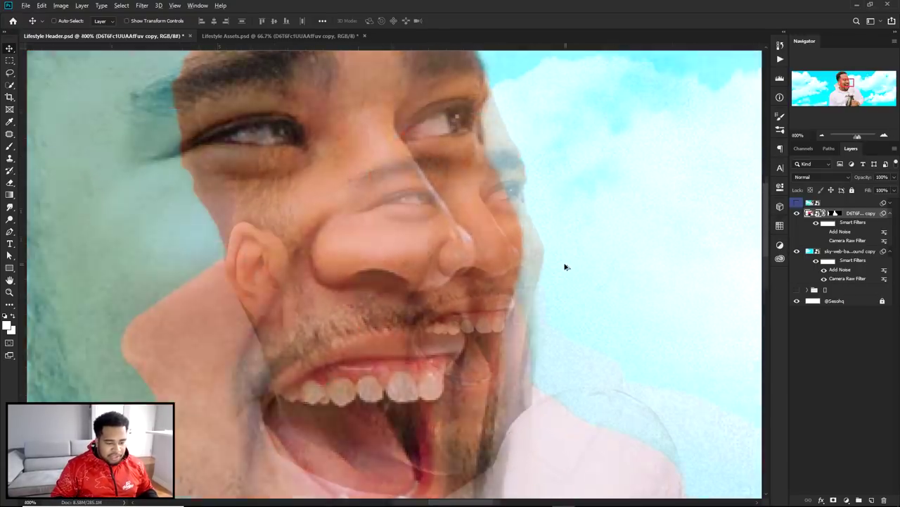
pyautogui.scroll(-1, 566, 265)
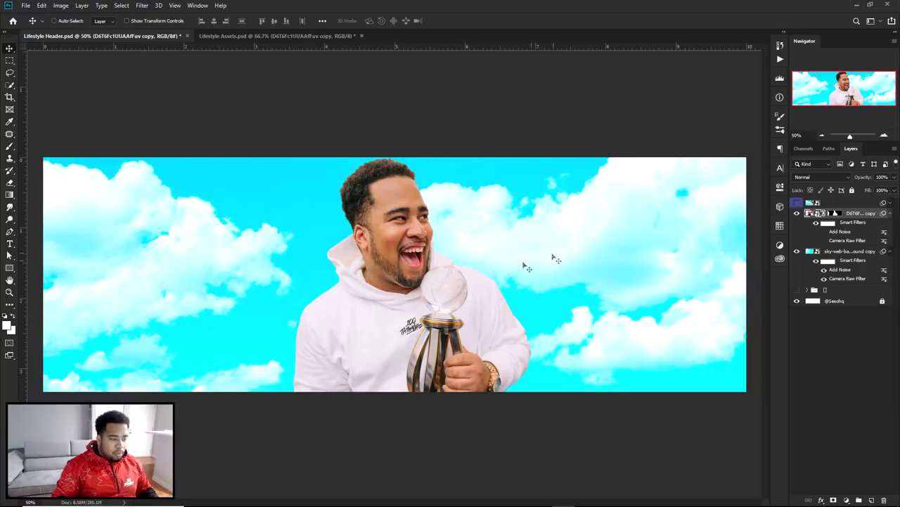
# - Shift the cutout slightly left of the header's centre, using the finished SESOHO design layer as a temporary position reference
pyautogui.moveTo(419, 262); pyautogui.dragTo(426, 256)
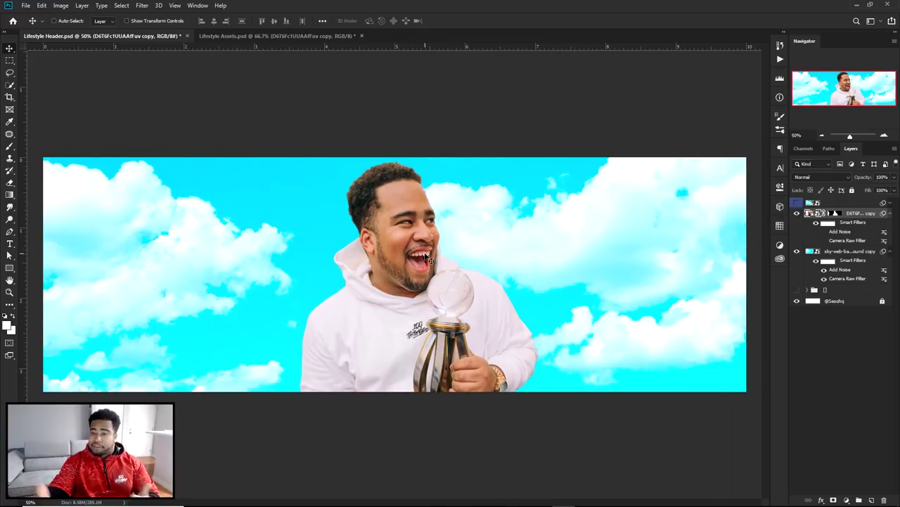
pyautogui.press('ctrl')
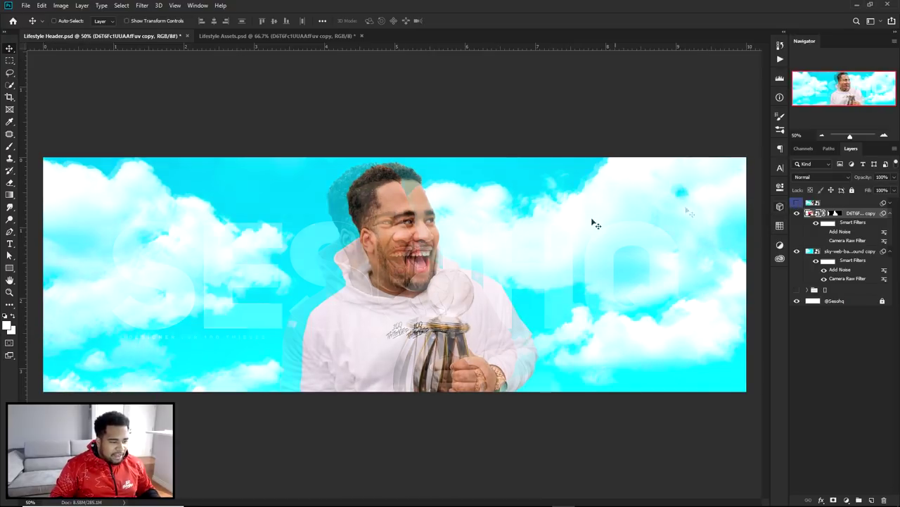
pyautogui.moveTo(476, 287); pyautogui.dragTo(459, 284)
pyautogui.click(797, 204)
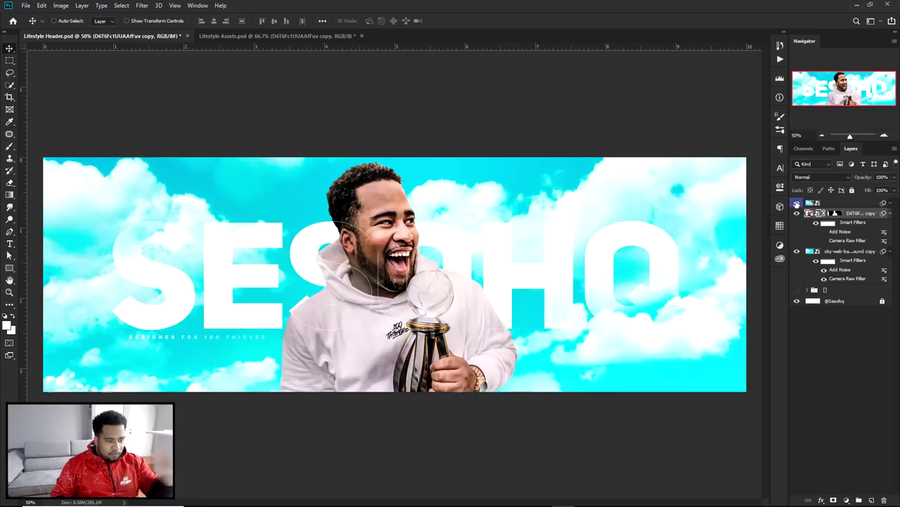
pyautogui.click(797, 203)
pyautogui.click(797, 204)
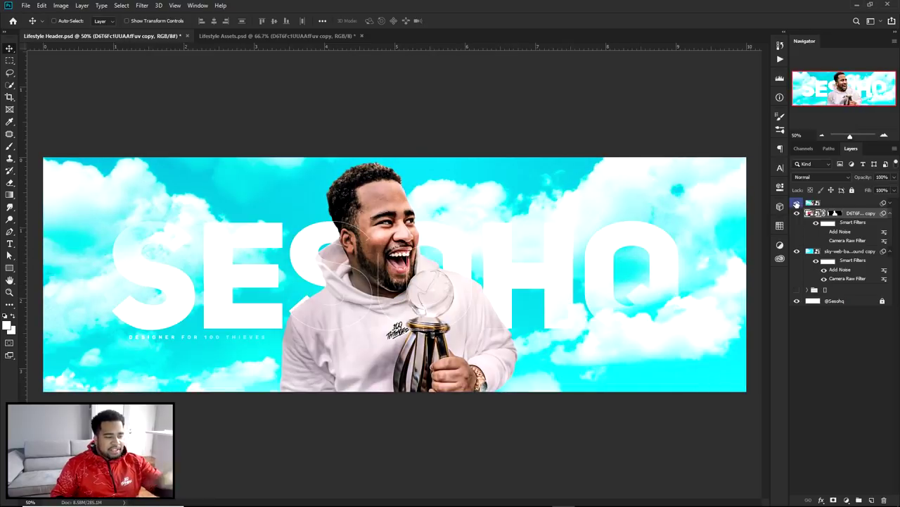
pyautogui.click(797, 203)
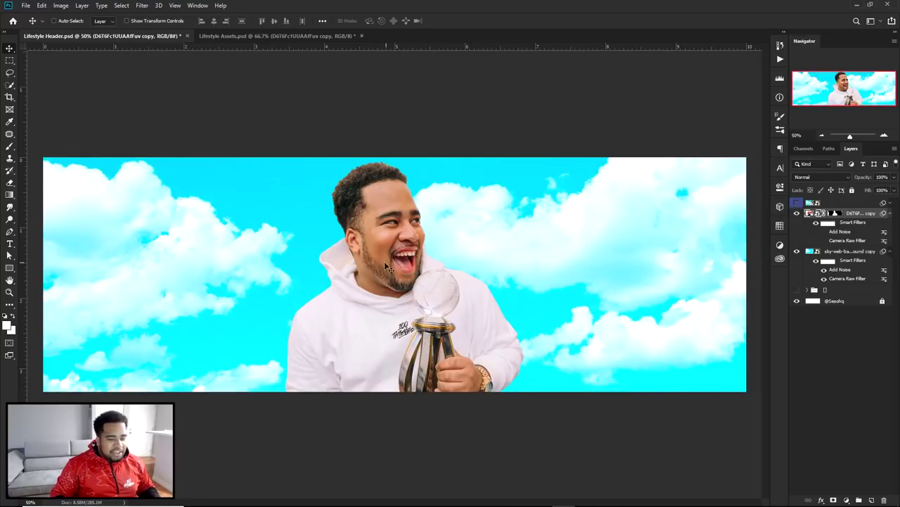
pyautogui.scroll(1, 384, 261)
pyautogui.scroll(1, 385, 261)
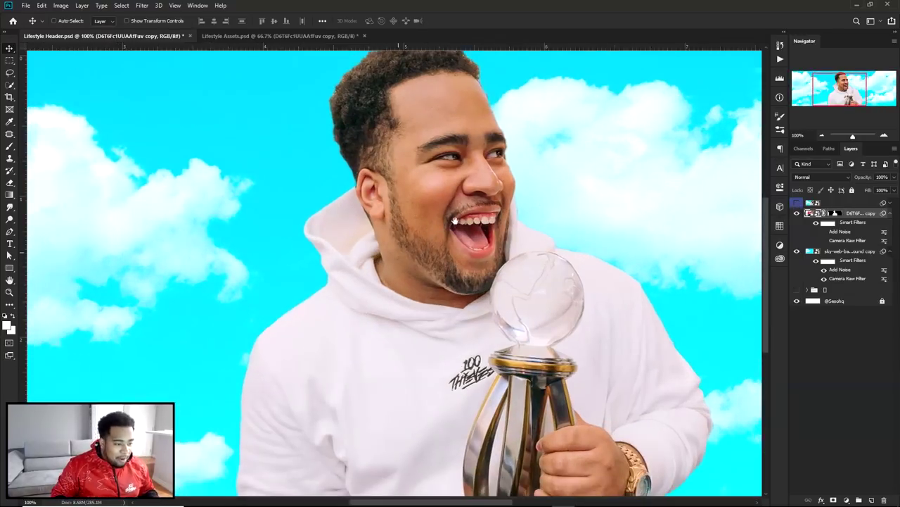
pyautogui.moveTo(485, 234); pyautogui.dragTo(478, 238)
pyautogui.scroll(-1, 479, 237)
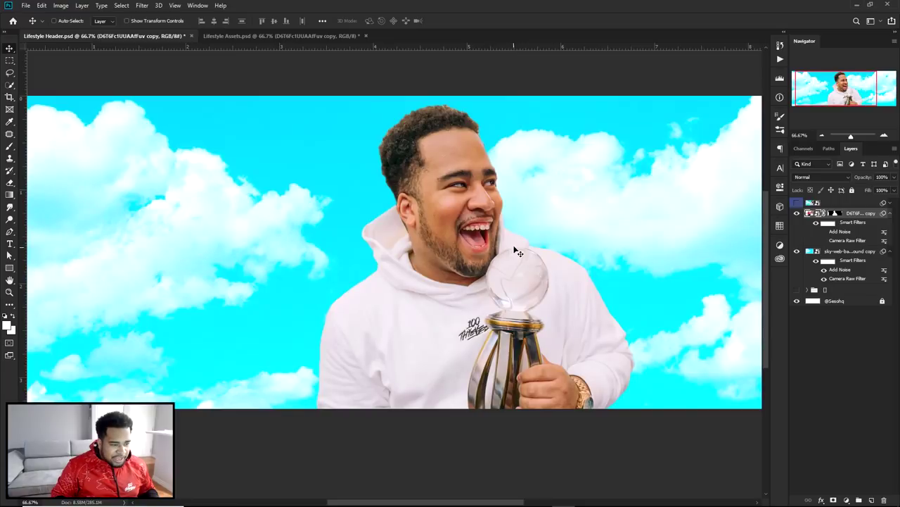
# - Convert the masked cutout layer of the man to a new smart object
pyautogui.rightClick(857, 219)
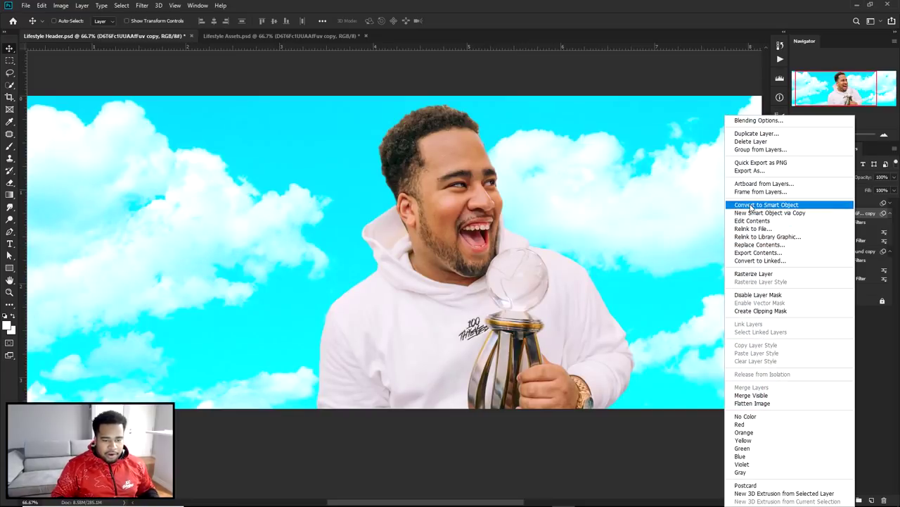
pyautogui.click(767, 204)
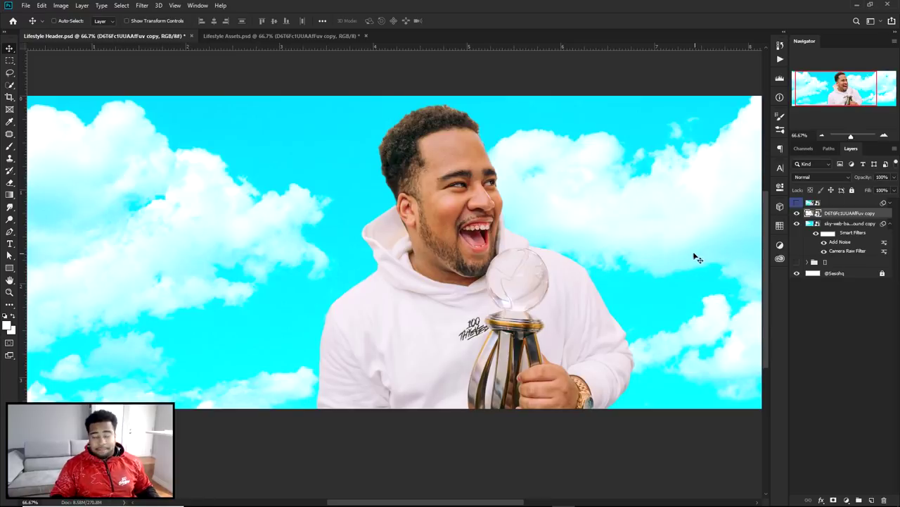
pyautogui.scroll(-1, 549, 196)
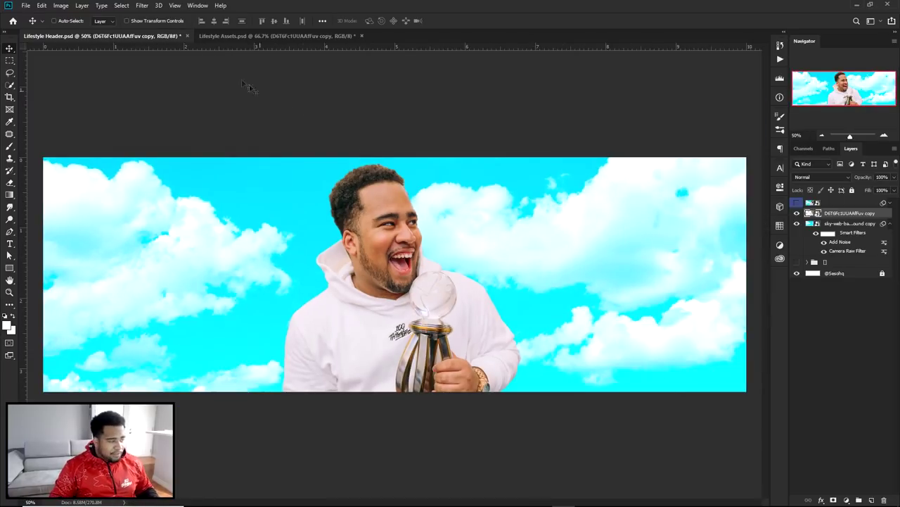
# - Start a Camera Raw Filter on the cutout layer and arrange its window so the canvas beside it stays visible
pyautogui.click(142, 6)
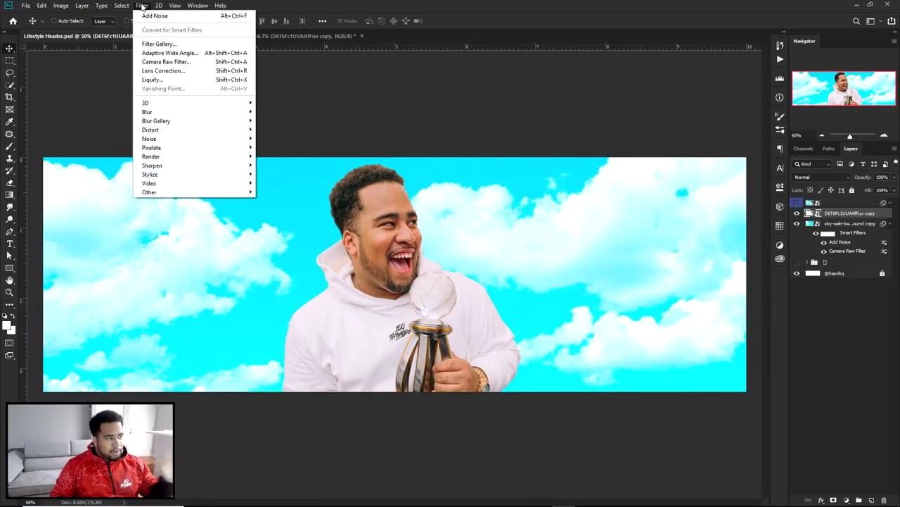
pyautogui.click(161, 61)
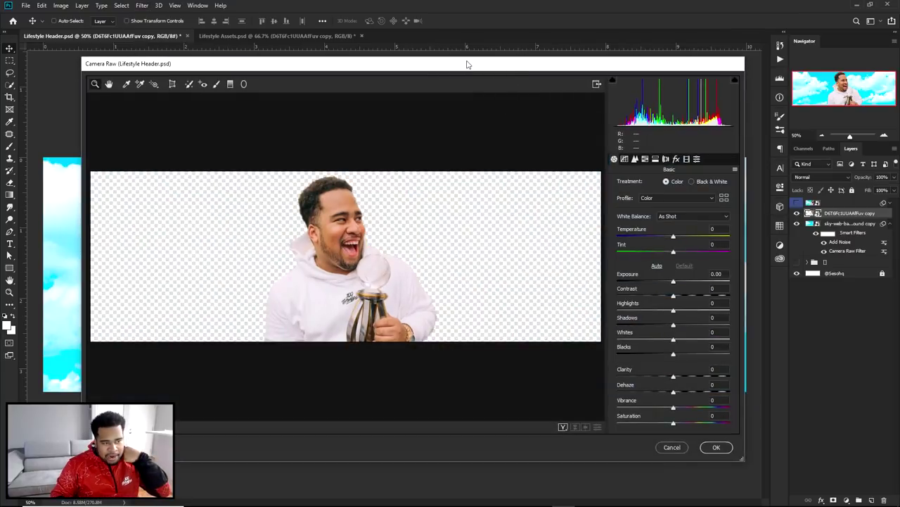
pyautogui.moveTo(468, 63); pyautogui.dragTo(648, 44)
pyautogui.moveTo(263, 38); pyautogui.dragTo(512, 62)
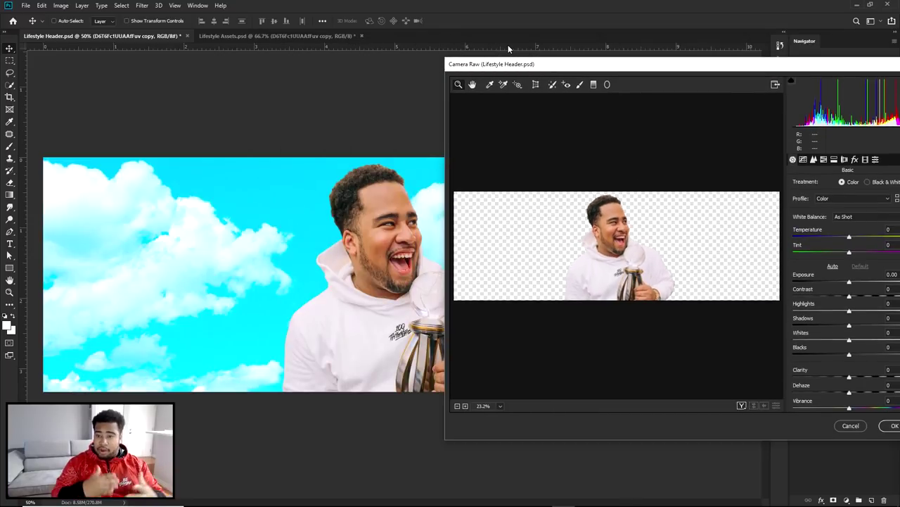
pyautogui.moveTo(504, 66); pyautogui.dragTo(567, 47)
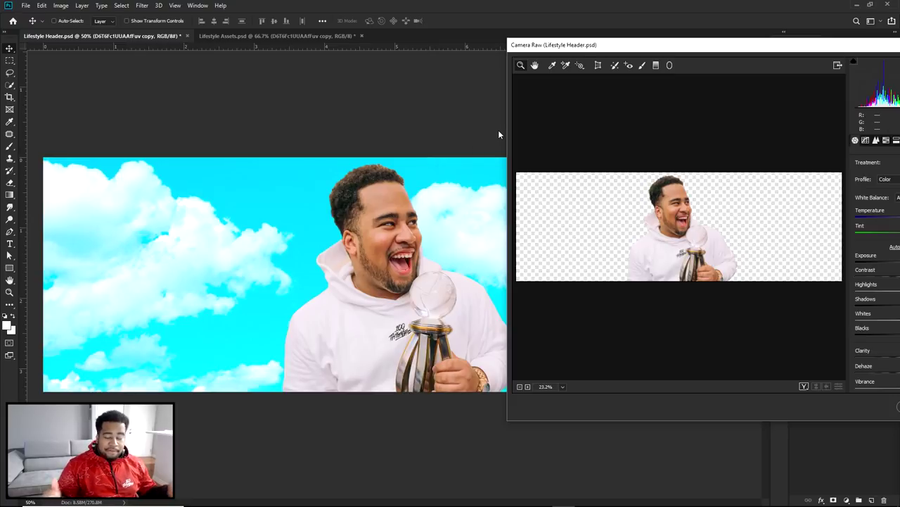
pyautogui.moveTo(576, 45); pyautogui.dragTo(473, 63)
# - Lower the cutout's Temperature to -11 and set up an enlarged side-by-side before/after preview centred on the man
pyautogui.moveTo(810, 233); pyautogui.dragTo(804, 234)
pyautogui.click(702, 402)
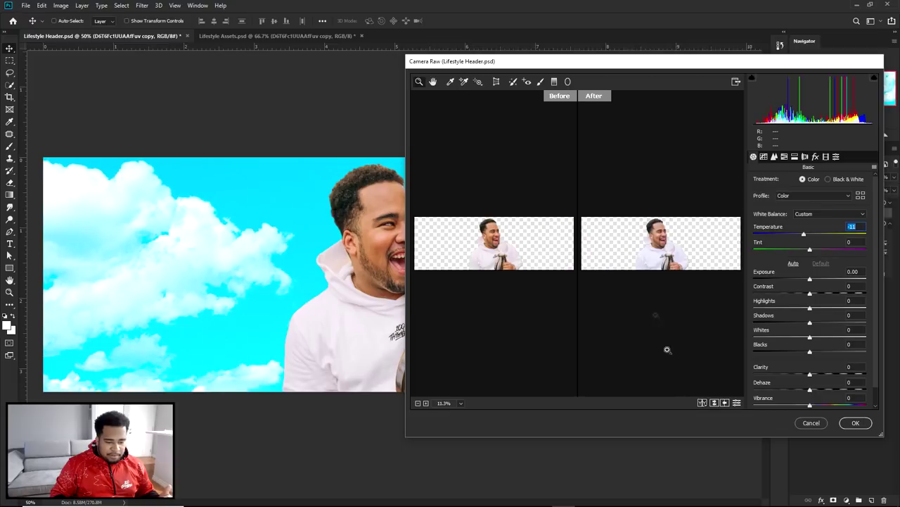
pyautogui.click(649, 251)
pyautogui.click(640, 246)
pyautogui.click(640, 246)
pyautogui.moveTo(653, 249); pyautogui.dragTo(613, 241)
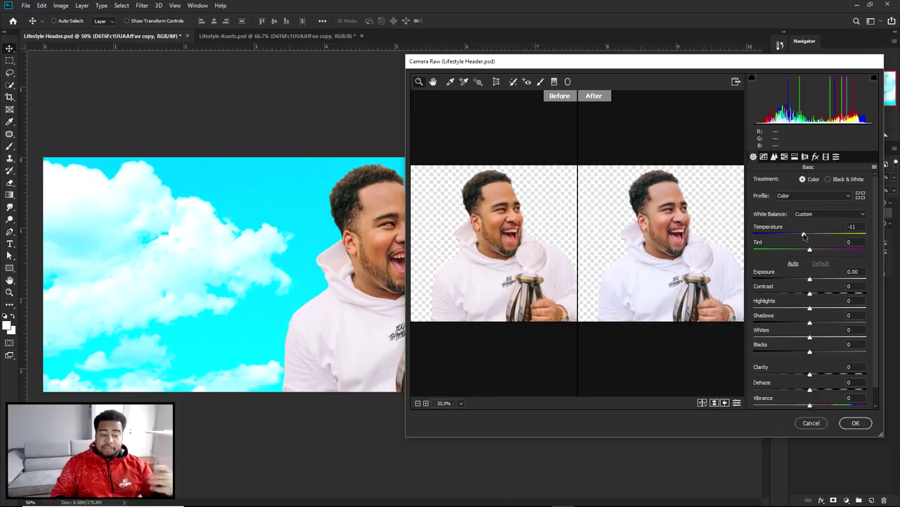
# - Reset the cutout's Temperature to 0 and bring up the Split Toning adjustments
pyautogui.moveTo(805, 235)
pyautogui.mouseDown()
pyautogui.moveTo(831, 236)
pyautogui.moveTo(790, 237)
pyautogui.moveTo(807, 238)
pyautogui.mouseUp()
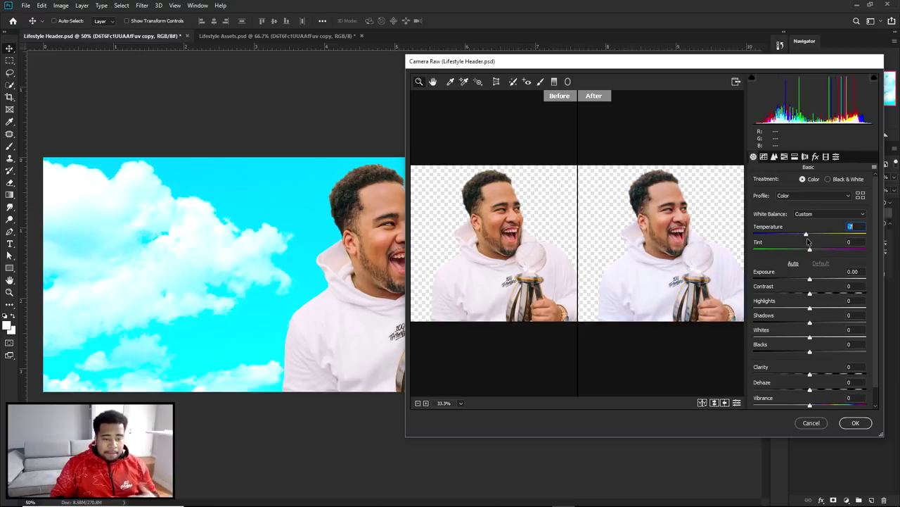
pyautogui.doubleClick(807, 236)
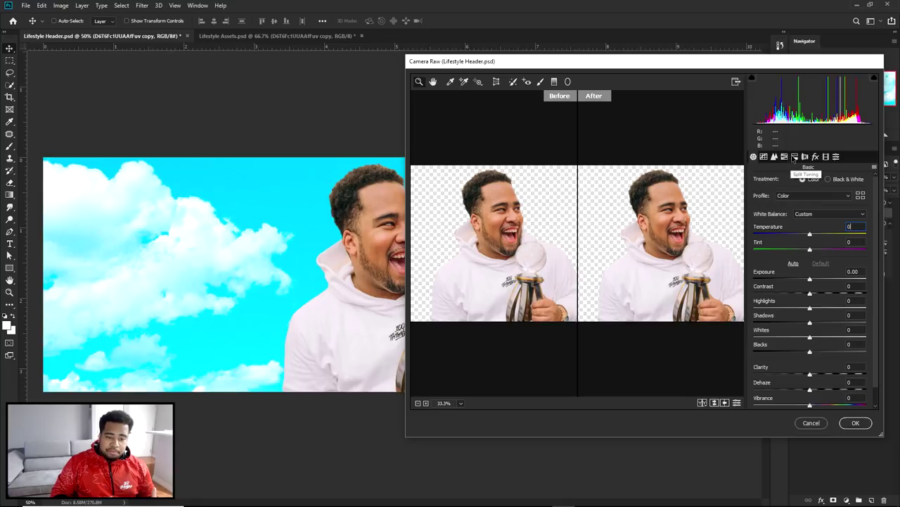
pyautogui.click(794, 157)
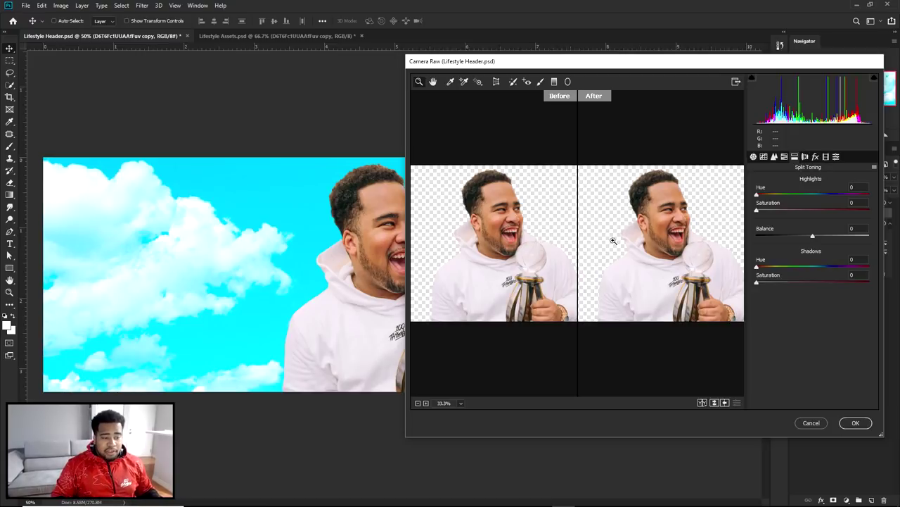
# - Try split toning the cutout with highlights Hue 197 and Saturation 39 and shadows Hue 86, and return the highlights Saturation to 0
pyautogui.click(695, 226)
pyautogui.moveTo(641, 222); pyautogui.dragTo(691, 223)
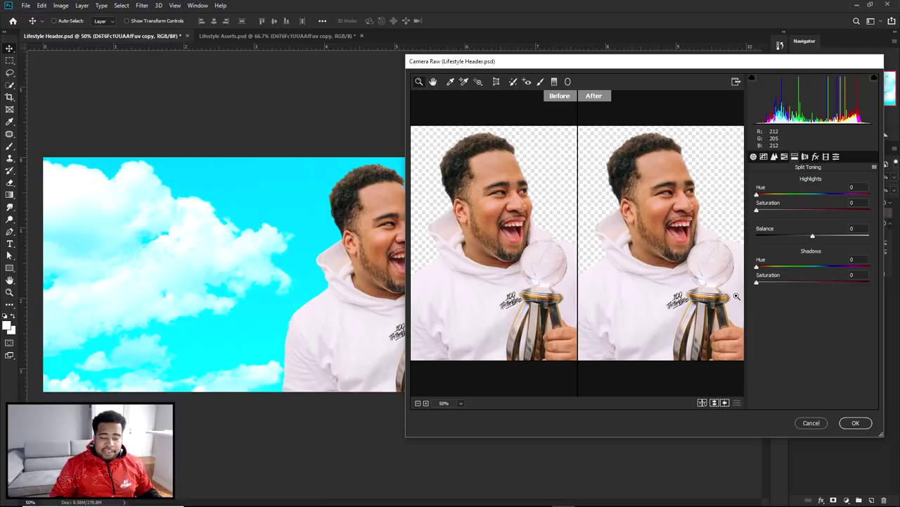
pyautogui.click(753, 156)
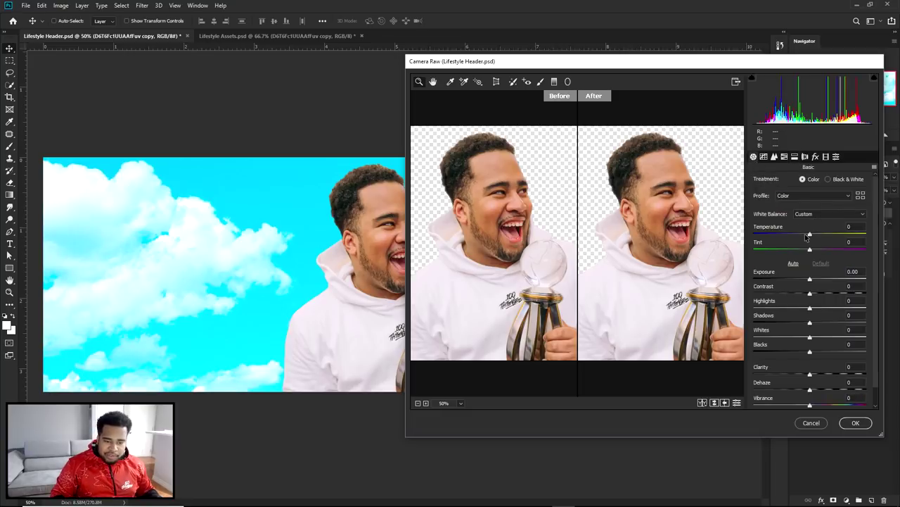
pyautogui.click(795, 156)
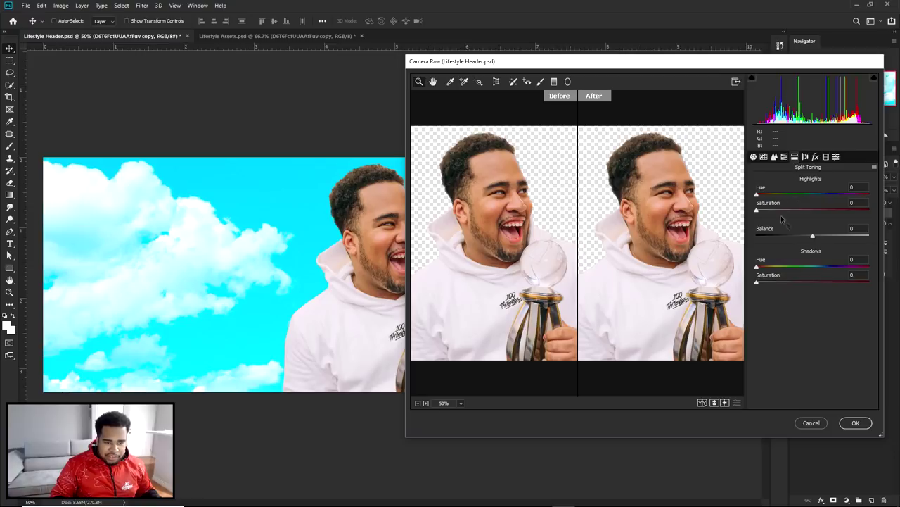
pyautogui.moveTo(769, 195); pyautogui.dragTo(832, 198)
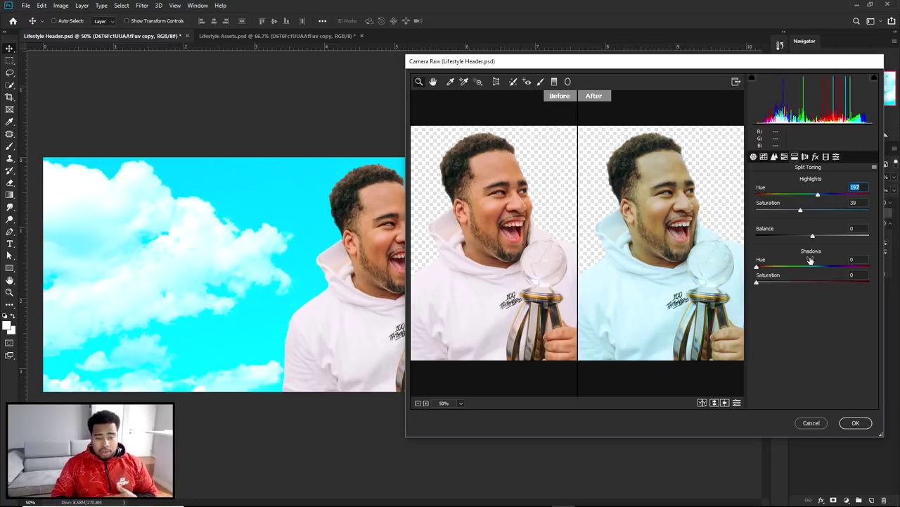
pyautogui.moveTo(774, 268); pyautogui.dragTo(685, 261)
pyautogui.moveTo(798, 210); pyautogui.dragTo(733, 216)
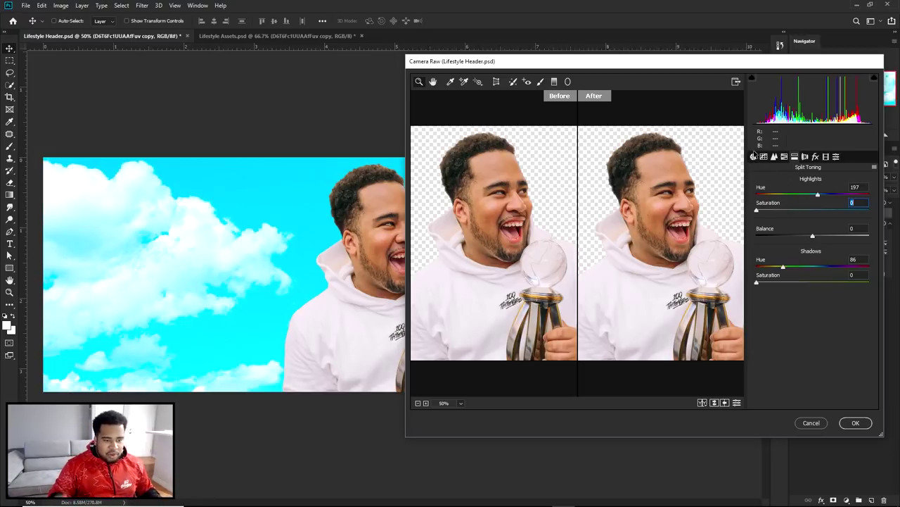
# - Enlarge the preview of the man's face and raise the cutout's Clarity to +25
pyautogui.click(754, 156)
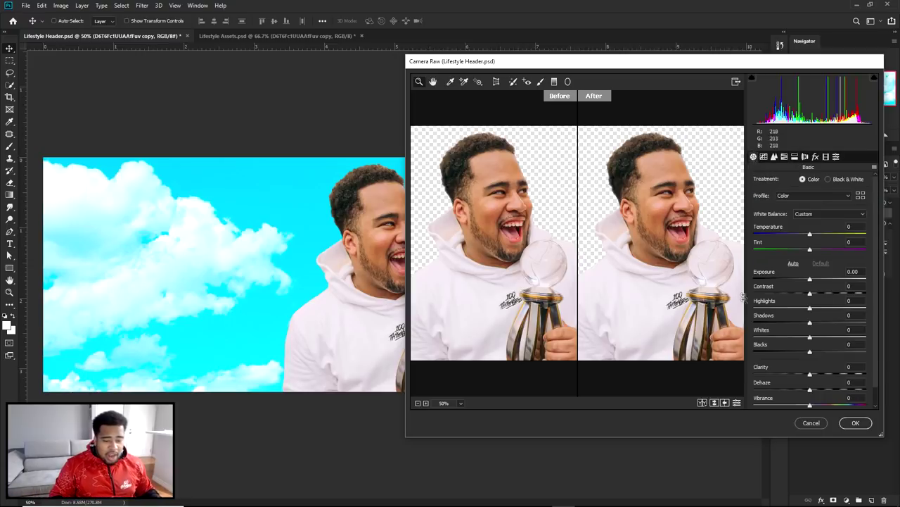
pyautogui.click(725, 258)
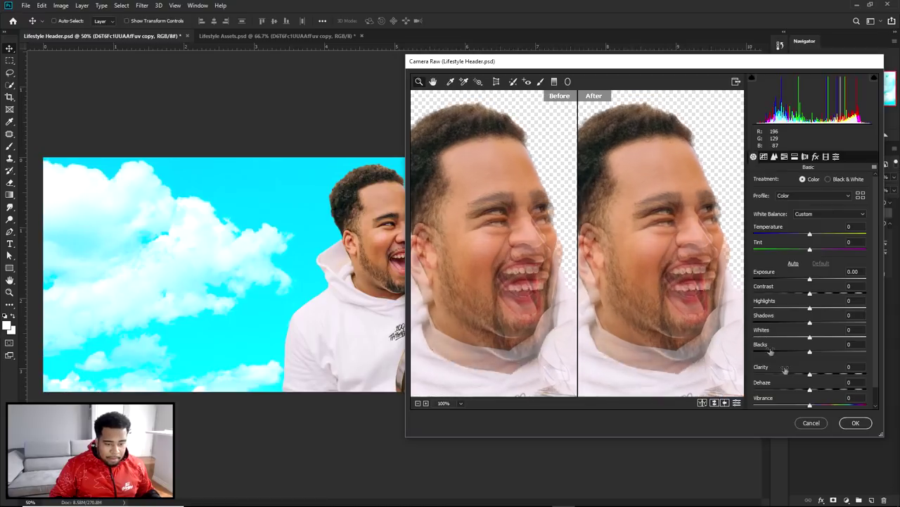
pyautogui.moveTo(810, 374); pyautogui.dragTo(826, 378)
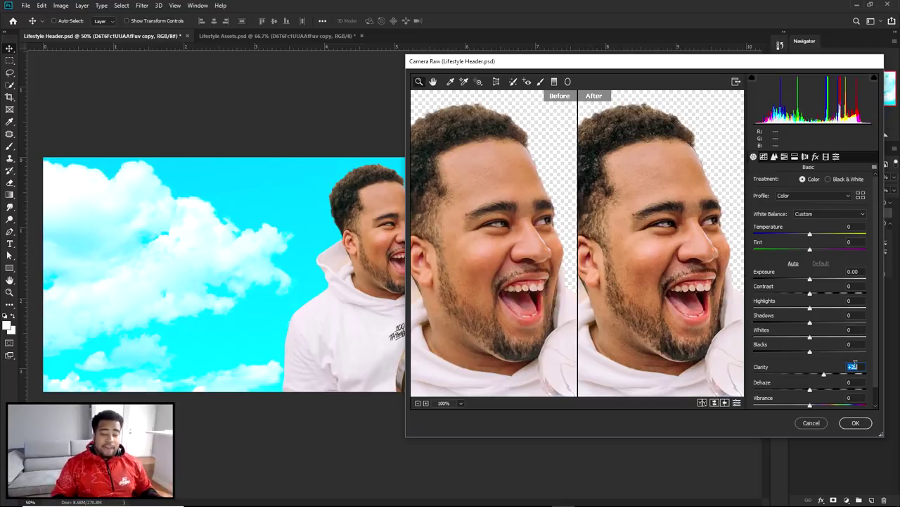
# - Examine the face, beard and trophy in the before/after preview at several magnifications and widen the Camera Raw window
pyautogui.scroll(-1, 816, 322)
pyautogui.scroll(-3, 669, 267)
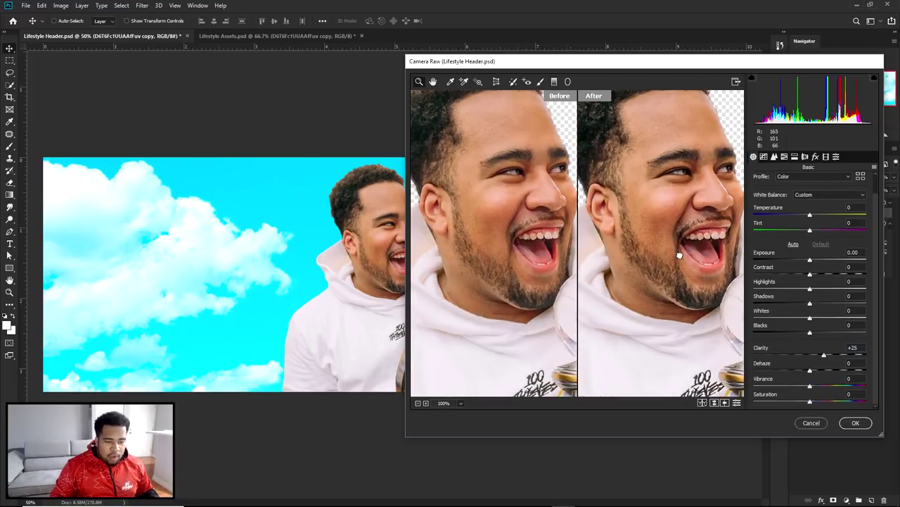
pyautogui.click(679, 259)
pyautogui.press('super')
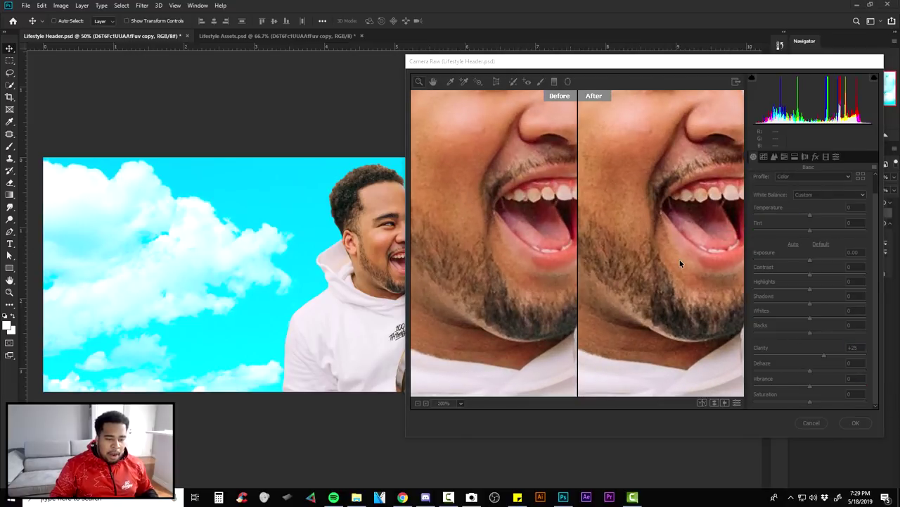
pyautogui.click(688, 247)
pyautogui.keyDown('alt'); pyautogui.click(697, 323); pyautogui.keyUp('alt')
pyautogui.keyDown('alt'); pyautogui.click(697, 324); pyautogui.keyUp('alt')
pyautogui.scroll(-2, 695, 323)
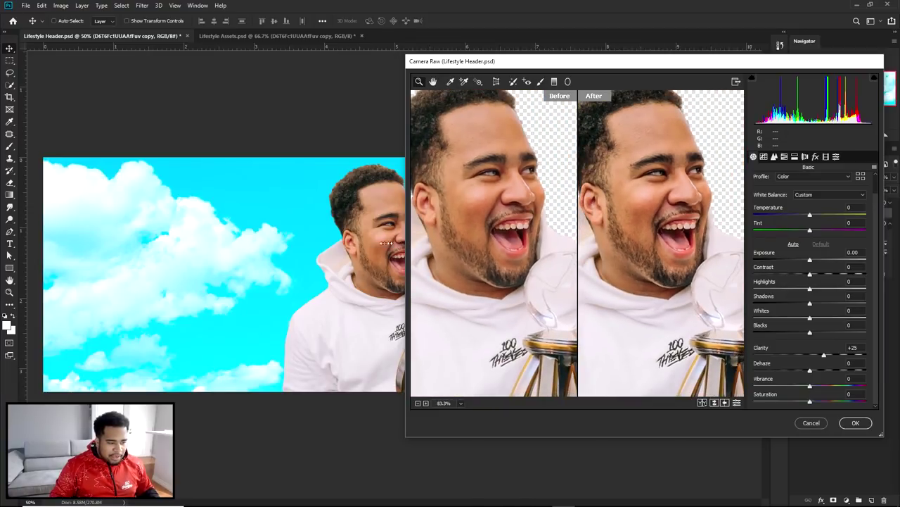
pyautogui.moveTo(386, 243); pyautogui.dragTo(244, 243)
pyautogui.scroll(-2, 590, 266)
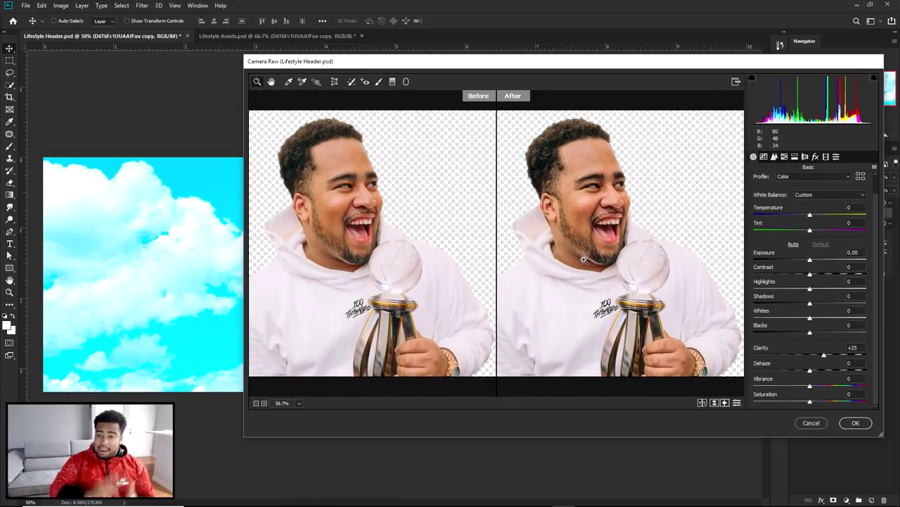
# - Set the cutout's Vibrance to -23 and its Dehaze to +22
pyautogui.click(795, 156)
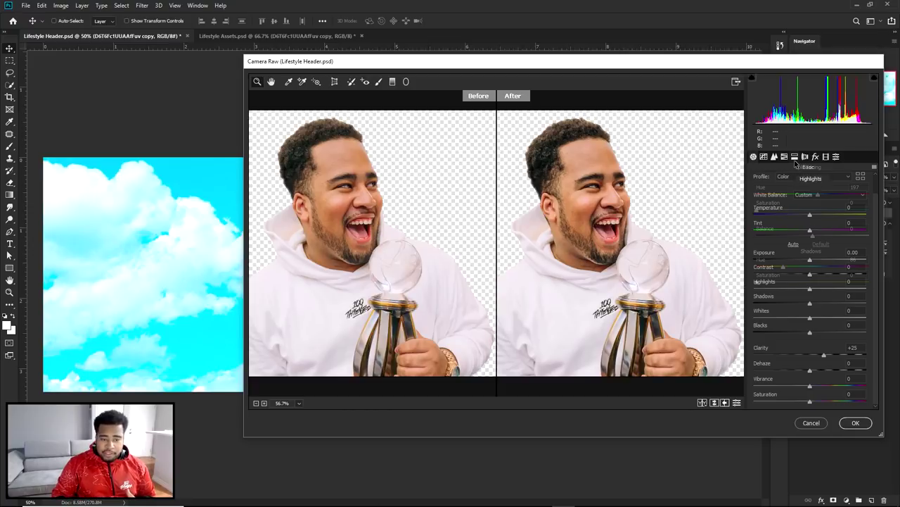
pyautogui.click(754, 157)
pyautogui.moveTo(803, 388); pyautogui.dragTo(798, 388)
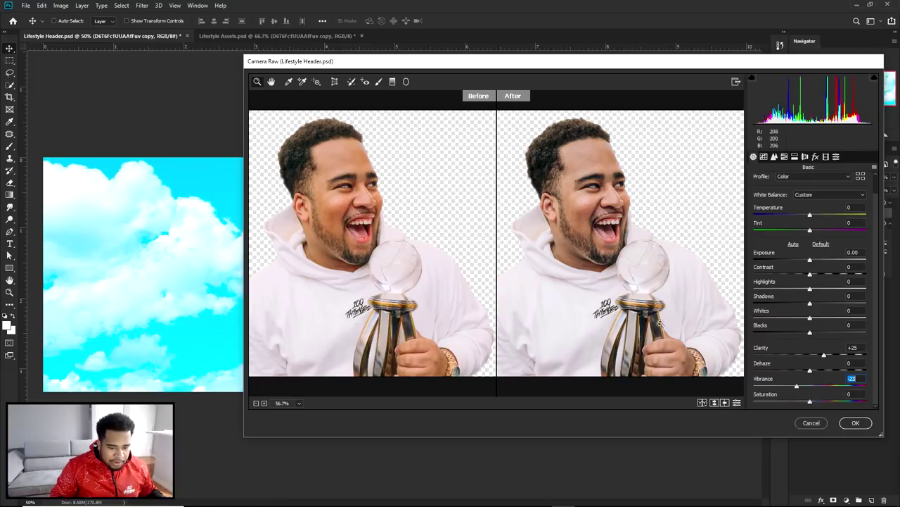
pyautogui.click(811, 371)
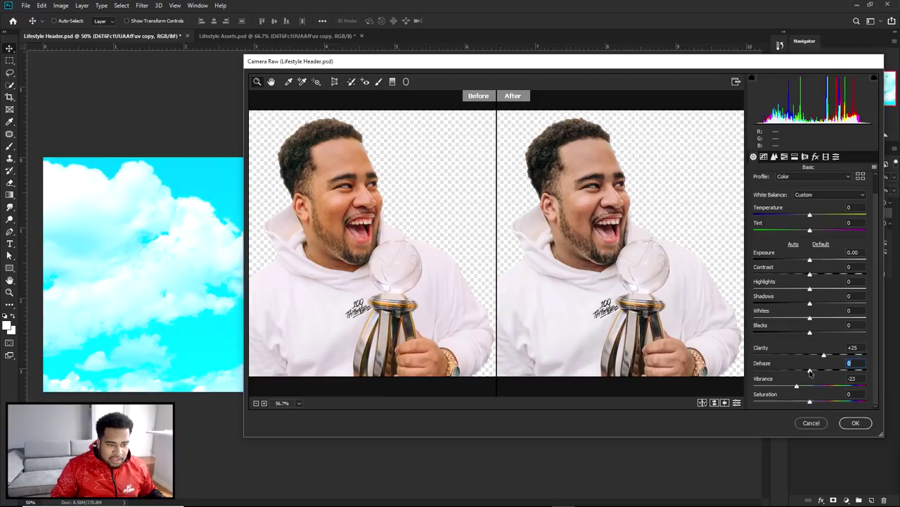
pyautogui.moveTo(810, 371); pyautogui.dragTo(822, 372)
# - Set the cutout's Highlights to +13, Shadows to -12 and Blacks to -25
pyautogui.moveTo(586, 195); pyautogui.dragTo(635, 189)
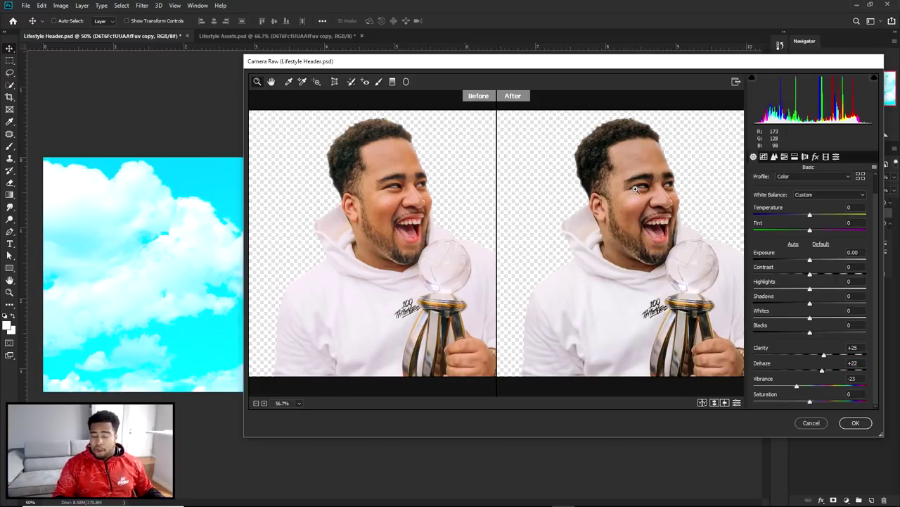
pyautogui.moveTo(811, 289); pyautogui.dragTo(795, 332)
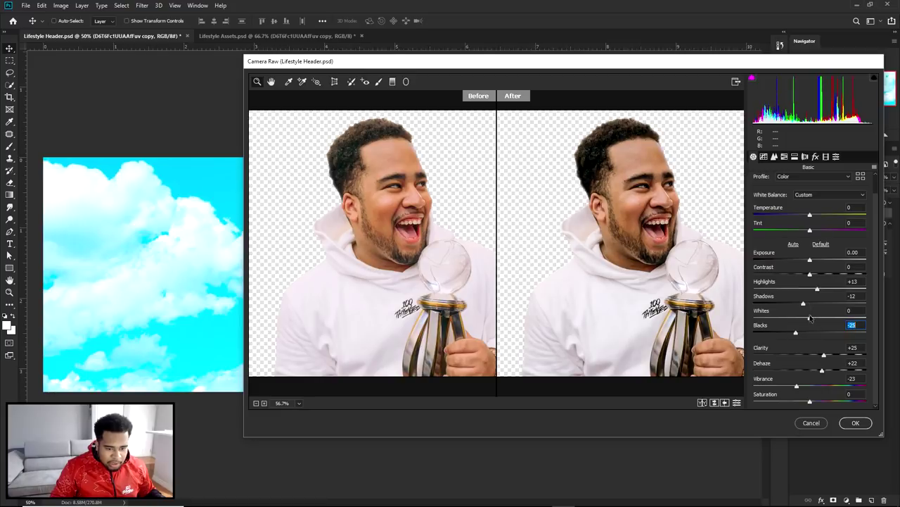
# - Shift the Oranges hue to -4 in the HSL Adjustments, with the Camera Raw window moved slightly aside
pyautogui.click(785, 157)
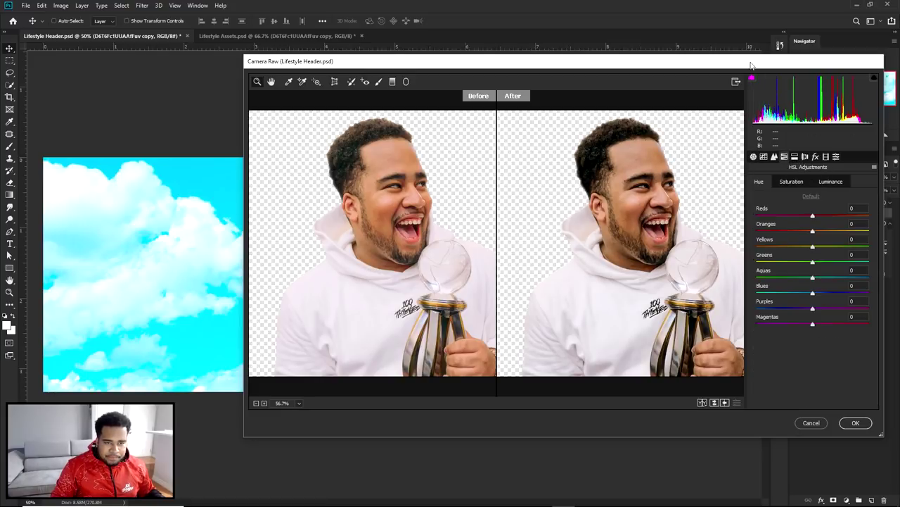
pyautogui.moveTo(751, 63); pyautogui.dragTo(718, 58)
pyautogui.click(760, 152)
pyautogui.click(750, 152)
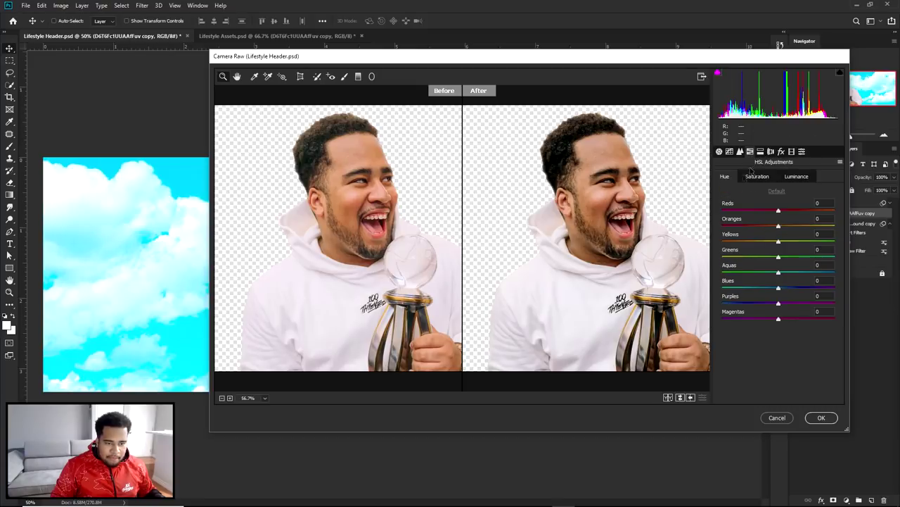
pyautogui.moveTo(778, 226); pyautogui.dragTo(777, 231)
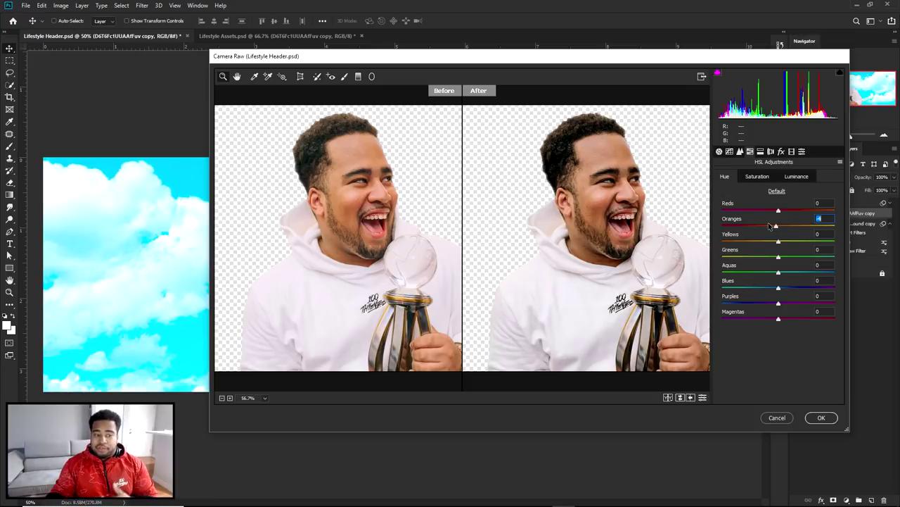
# - Review the Basic, HSL and Split Toning adjustments and apply the Camera Raw Filter to the cutout
pyautogui.click(720, 152)
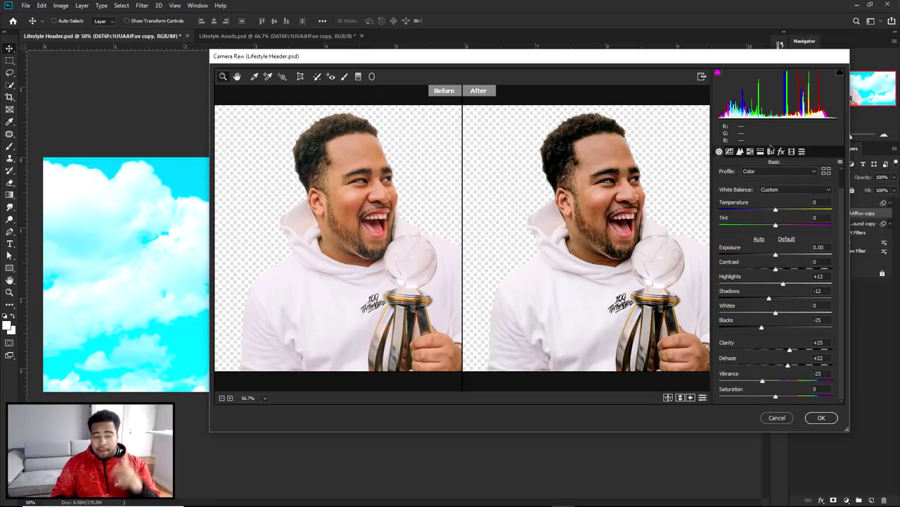
pyautogui.click(750, 152)
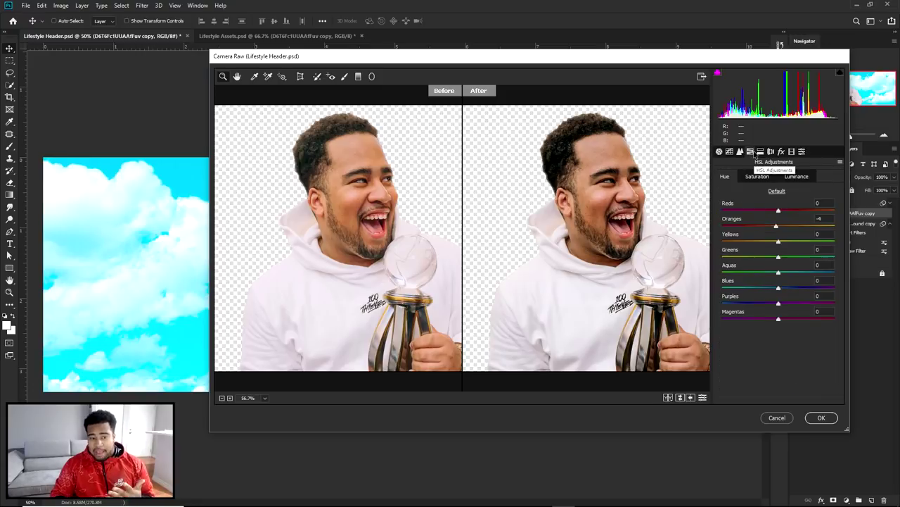
pyautogui.click(761, 152)
pyautogui.click(720, 152)
pyautogui.click(811, 419)
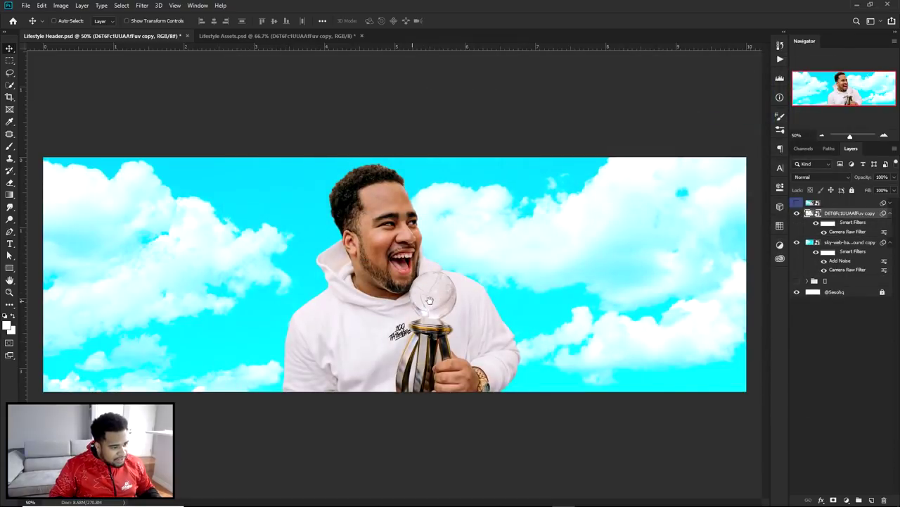
# - Nudge the cutout slightly to the right and compare it with the finished reference header by toggling layer visibility
pyautogui.click(406, 306)
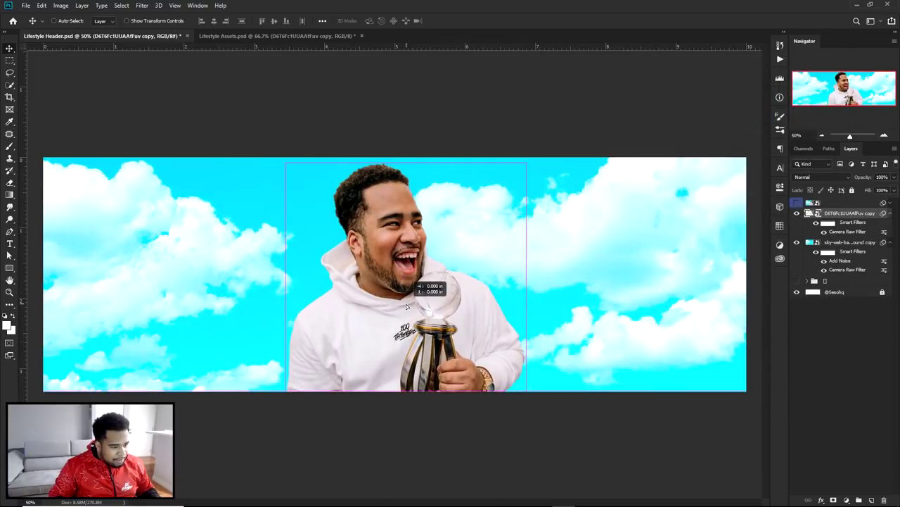
pyautogui.click(796, 203)
pyautogui.click(796, 203)
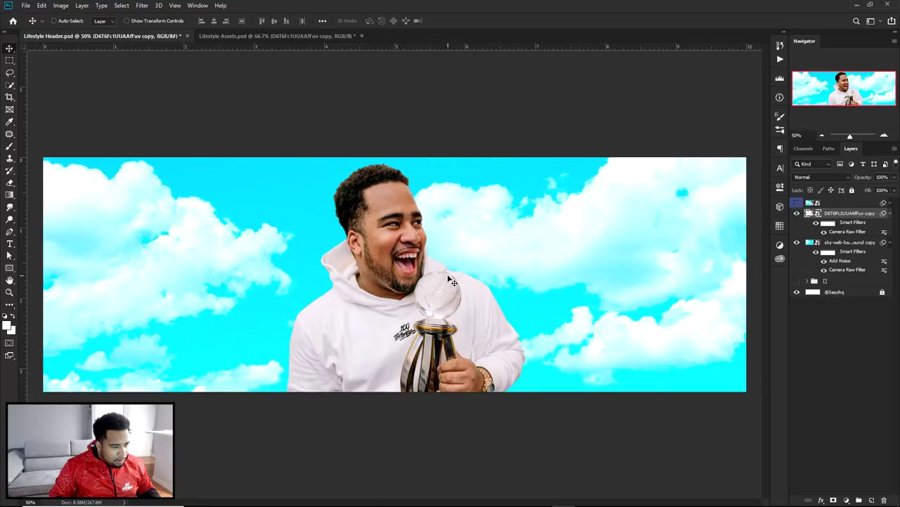
pyautogui.click(797, 204)
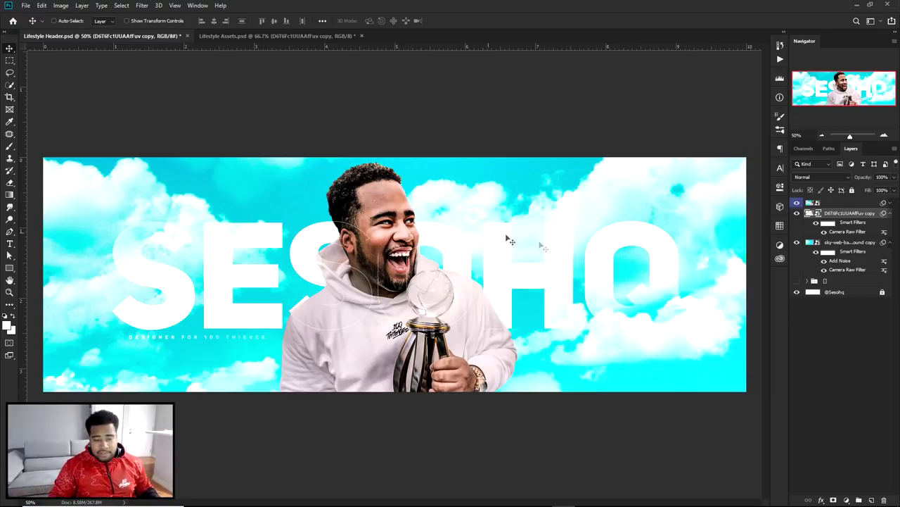
pyautogui.click(797, 203)
pyautogui.click(797, 213)
pyautogui.click(798, 214)
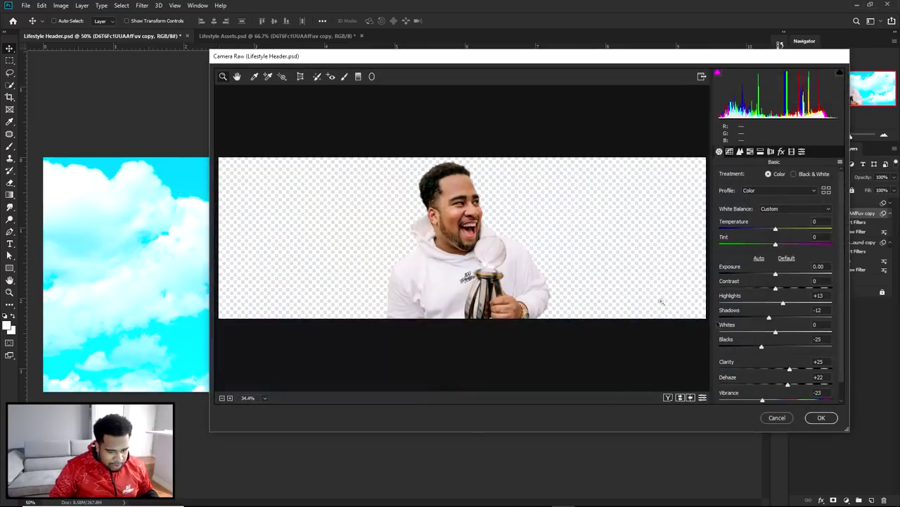
# - Reopen the cutout's Camera Raw Filter, set Clarity to +35 and Vibrance to -38, and apply the changes
pyautogui.click(569, 296)
pyautogui.click(522, 270)
pyautogui.click(790, 368)
pyautogui.write('35')
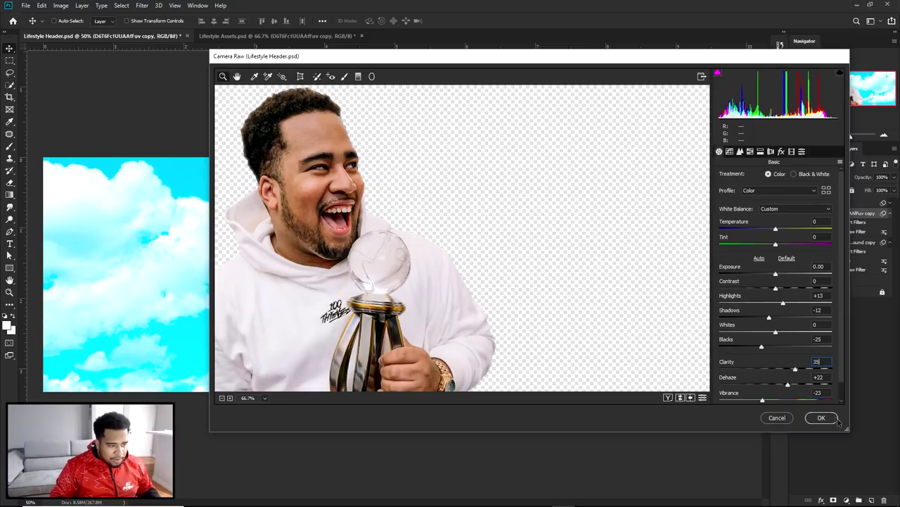
pyautogui.moveTo(763, 400); pyautogui.dragTo(753, 401)
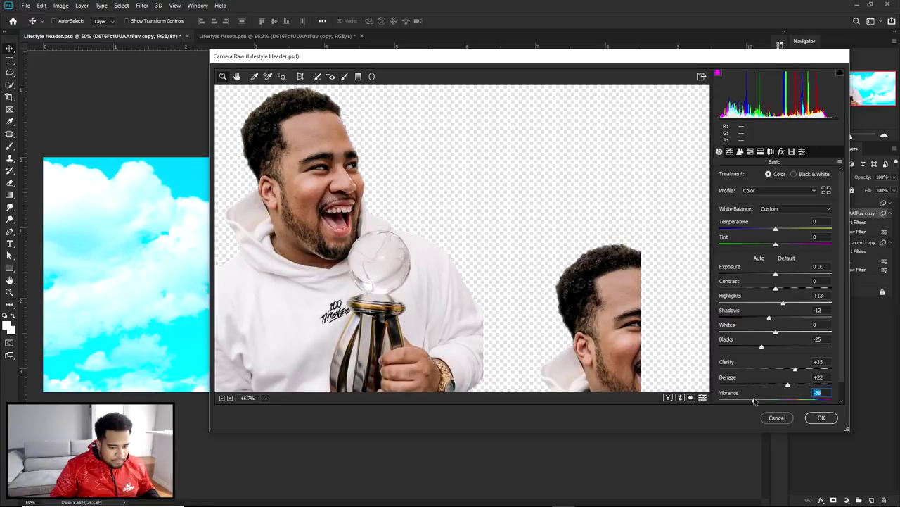
pyautogui.click(820, 418)
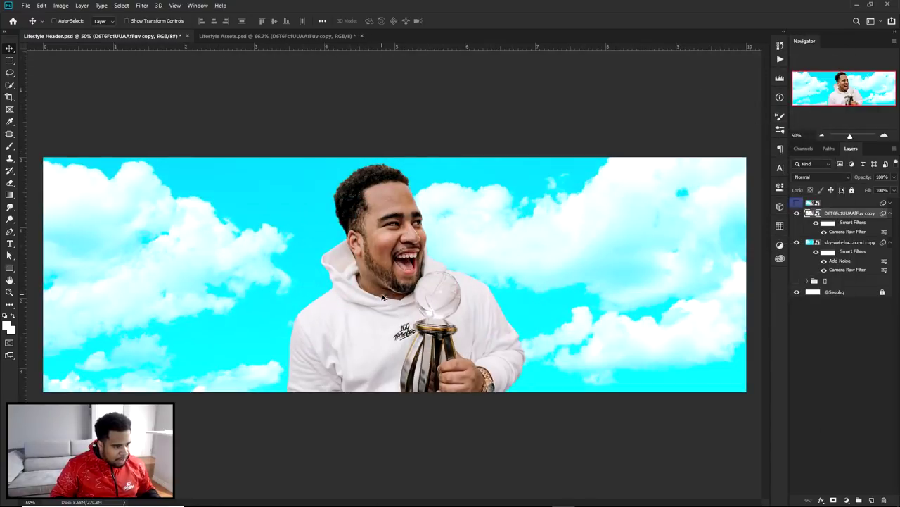
# - Compare the regraded cutout with the finished reference header by briefly showing the reference layer
pyautogui.click(798, 204)
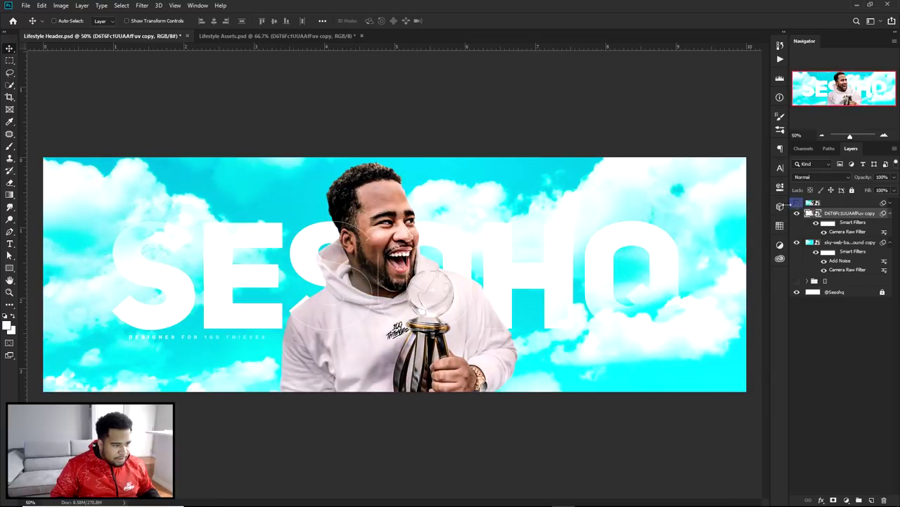
pyautogui.click(798, 203)
pyautogui.hotkey('ctrl', '-')
pyautogui.hotkey('ctrl', '+')
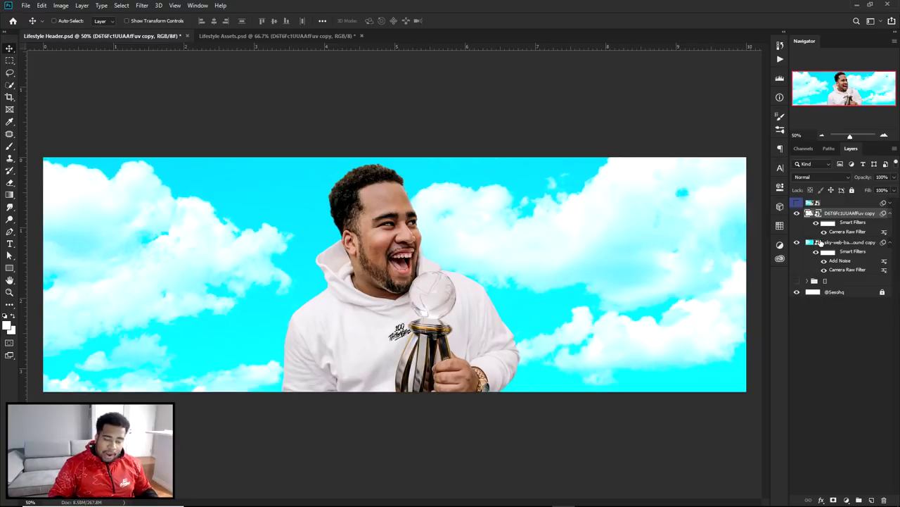
# - Collapse the cutout layer's smart filter list and rename the layer "Backup pic"
pyautogui.click(890, 213)
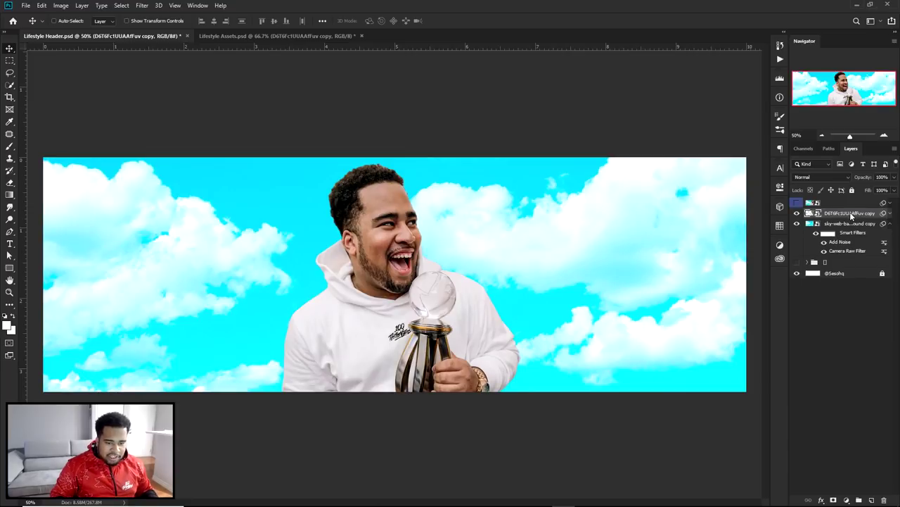
pyautogui.rightClick(850, 213)
pyautogui.click(856, 217)
pyautogui.doubleClick(849, 213)
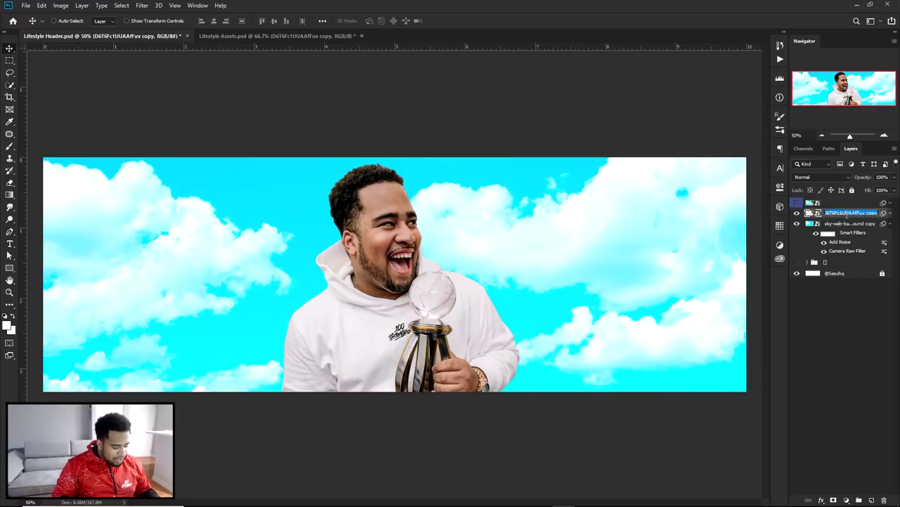
pyautogui.write('Backup pic')
pyautogui.press('Return')
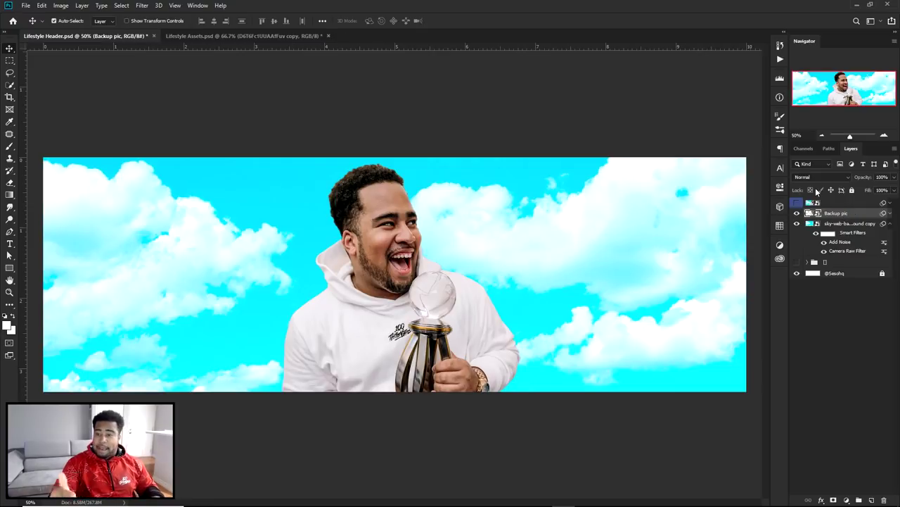
# - Make a rasterized copy of the "Backup pic" layer and hide the original
pyautogui.hotkey('ctrl', 'j')
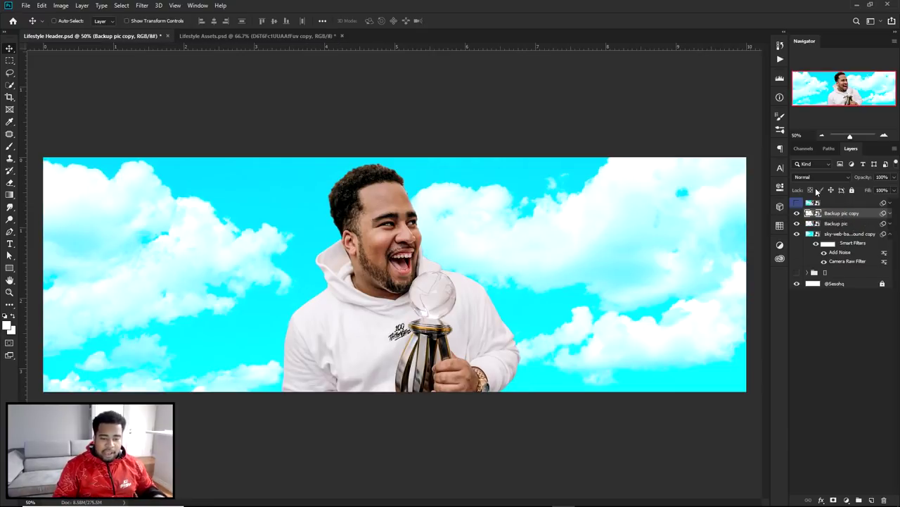
pyautogui.click(800, 223)
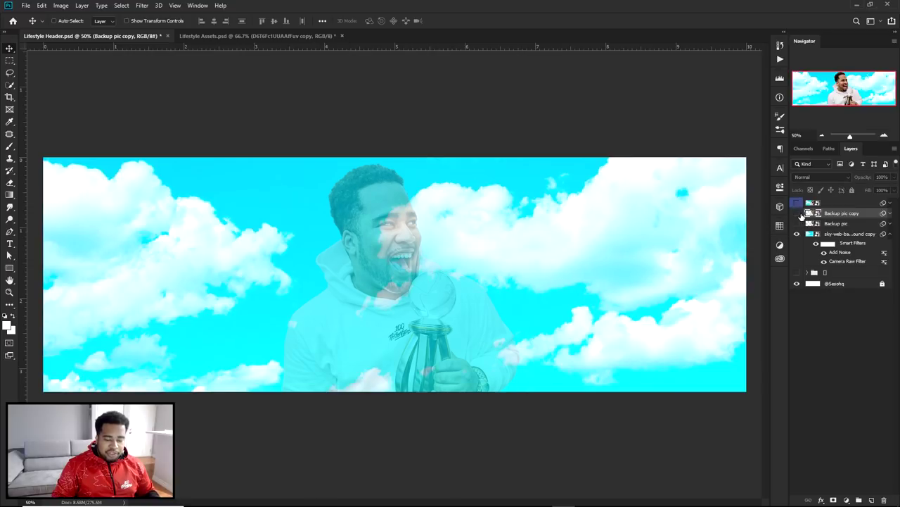
pyautogui.rightClick(833, 216)
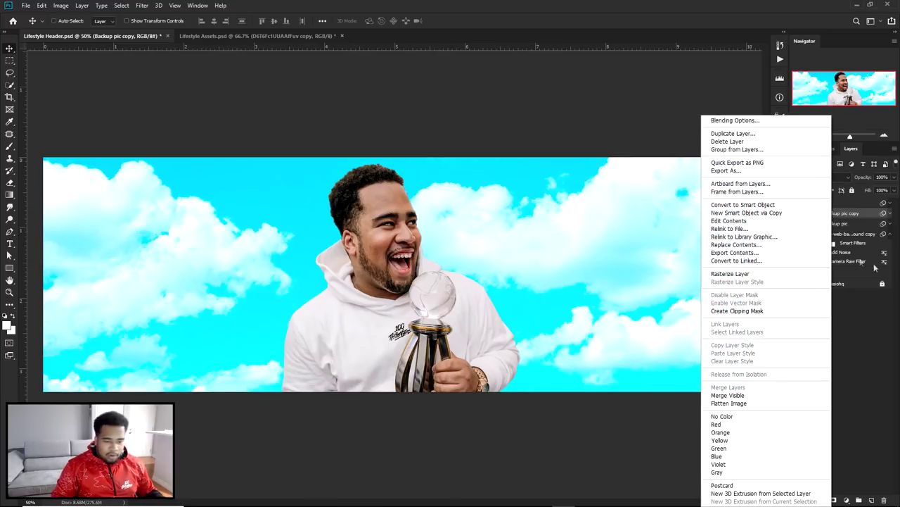
pyautogui.click(725, 280)
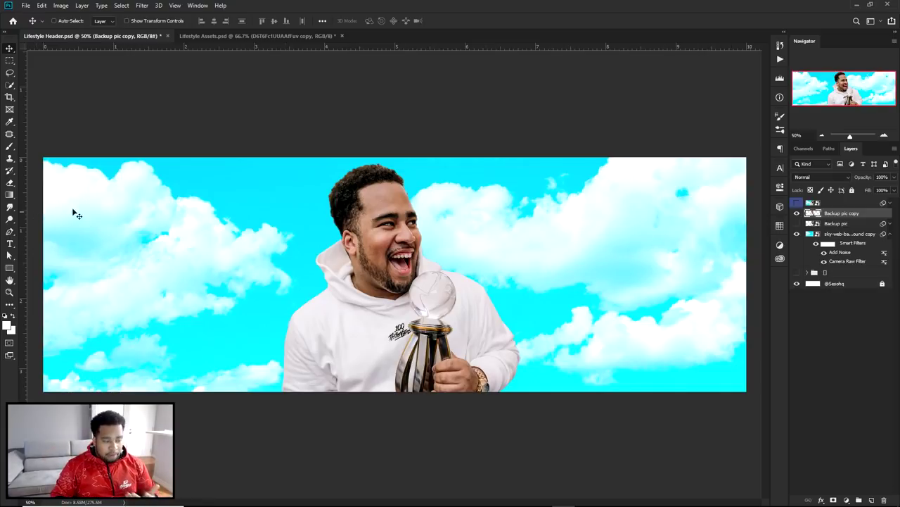
# - Rename the rasterized cutout copy "Final pic"
pyautogui.doubleClick(842, 213)
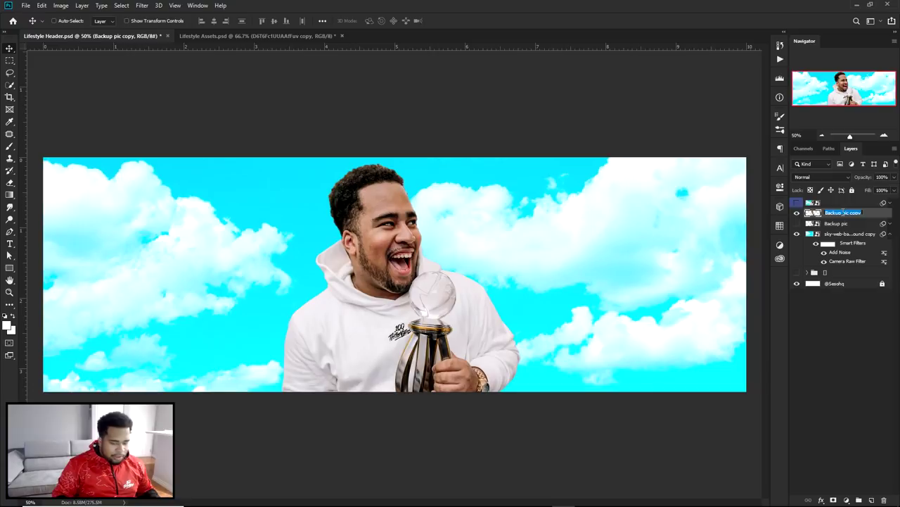
pyautogui.write('Final pic')
pyautogui.press('Return')
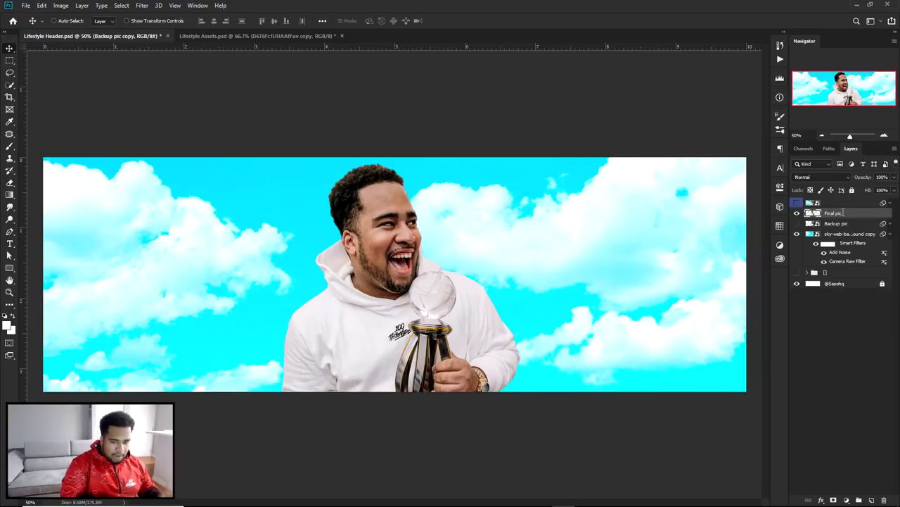
# - Set up the Dodge tool on the man's face with a soft brush of about 363 px, Midtones range and 22% exposure
pyautogui.scroll(2, 346, 234)
pyautogui.click(10, 219)
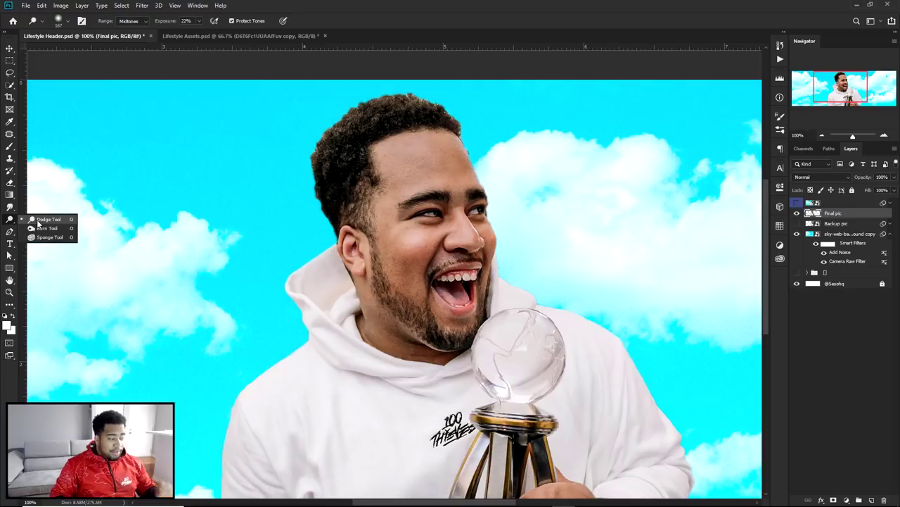
pyautogui.click(39, 220)
pyautogui.keyDown('alt'); pyautogui.rightClick(424, 238); pyautogui.keyUp('alt')
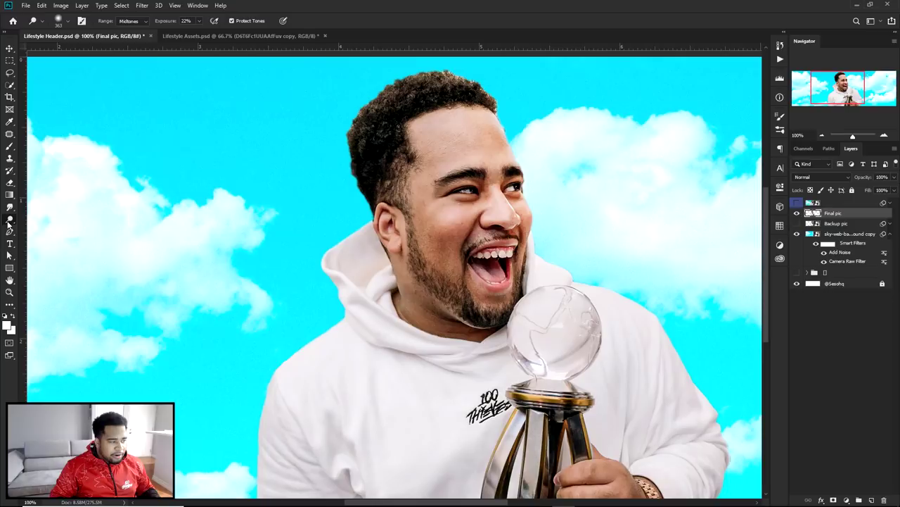
# - Burn the forehead and the edge of the face with a soft brush of about 346 px, Midtones range and 53% exposure
pyautogui.rightClick(9, 220)
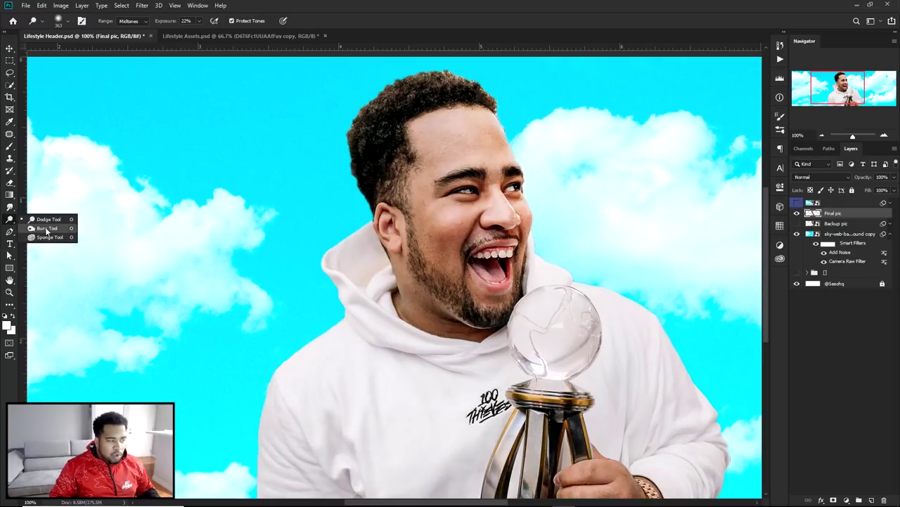
pyautogui.click(46, 229)
pyautogui.moveTo(505, 166); pyautogui.dragTo(574, 171)
pyautogui.moveTo(495, 144); pyautogui.dragTo(458, 139)
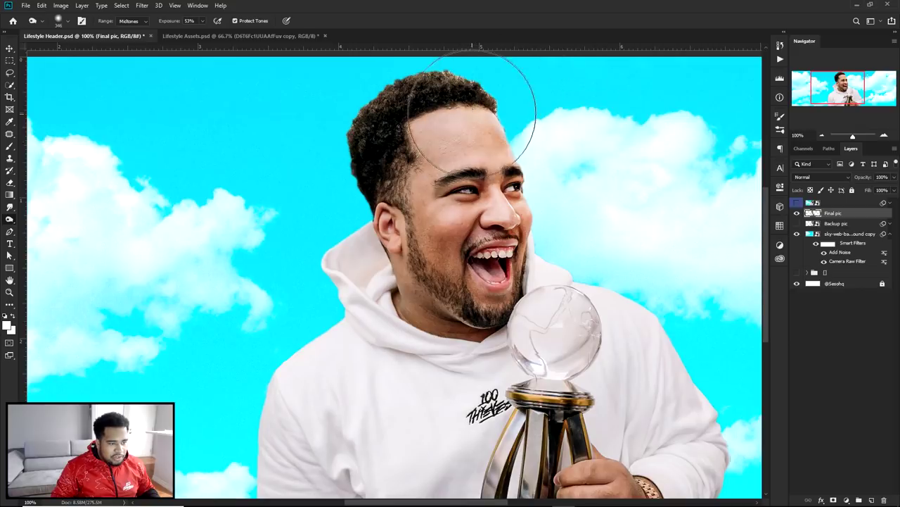
pyautogui.moveTo(496, 120); pyautogui.dragTo(515, 179)
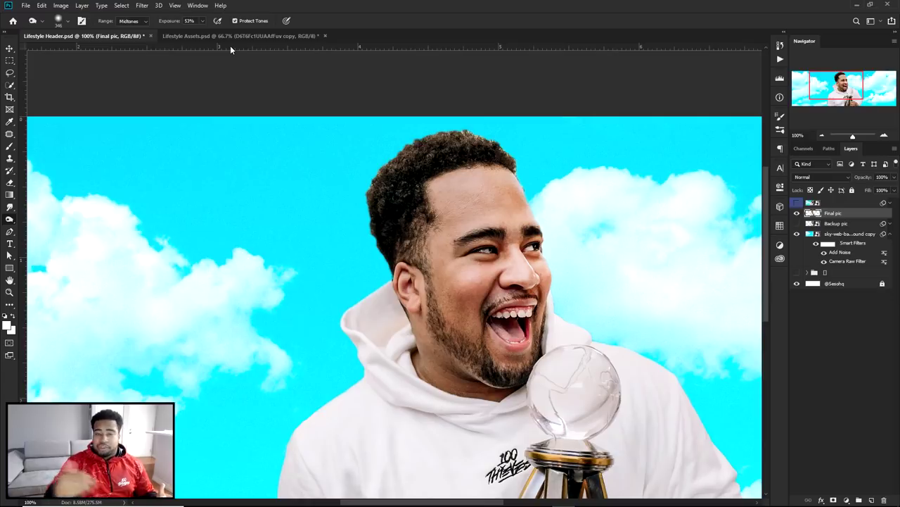
# - Try a local exposure adjustment on the forehead with the Adjustment Brush in the Camera Raw Filter
pyautogui.click(159, 5)
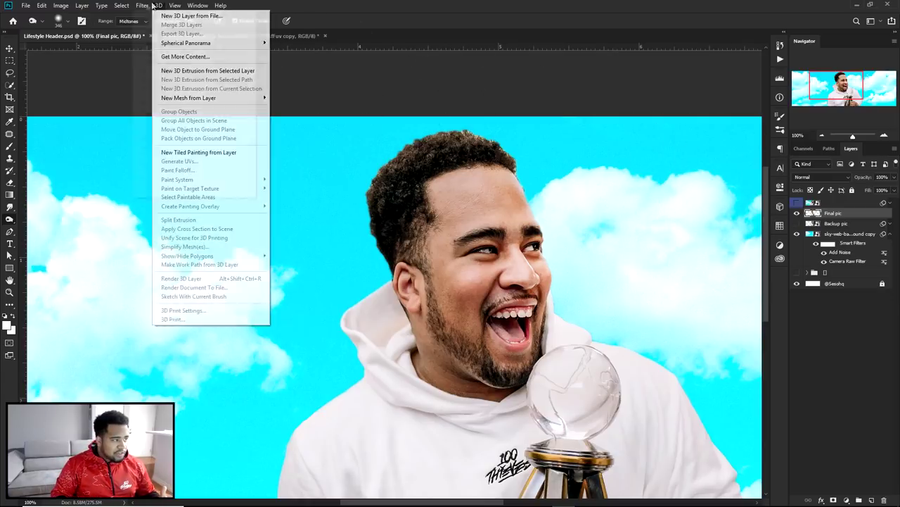
pyautogui.click(168, 63)
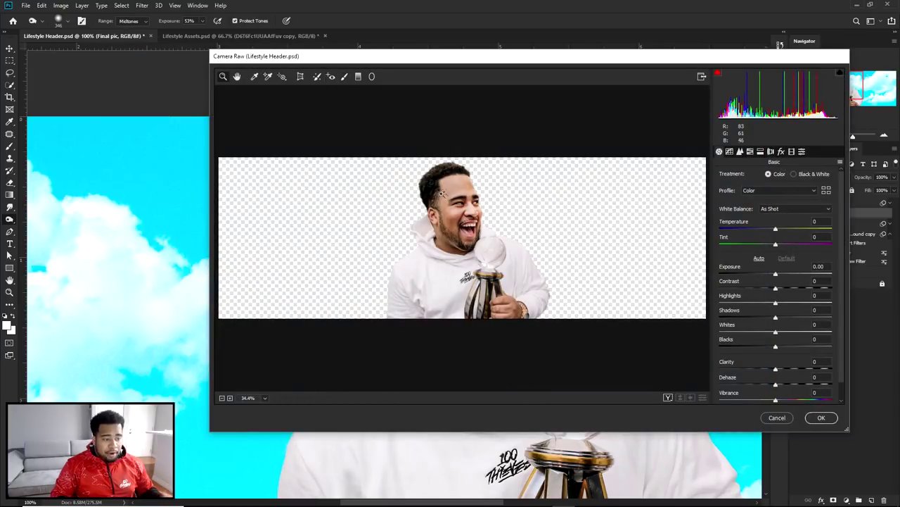
pyautogui.moveTo(460, 204); pyautogui.dragTo(546, 169)
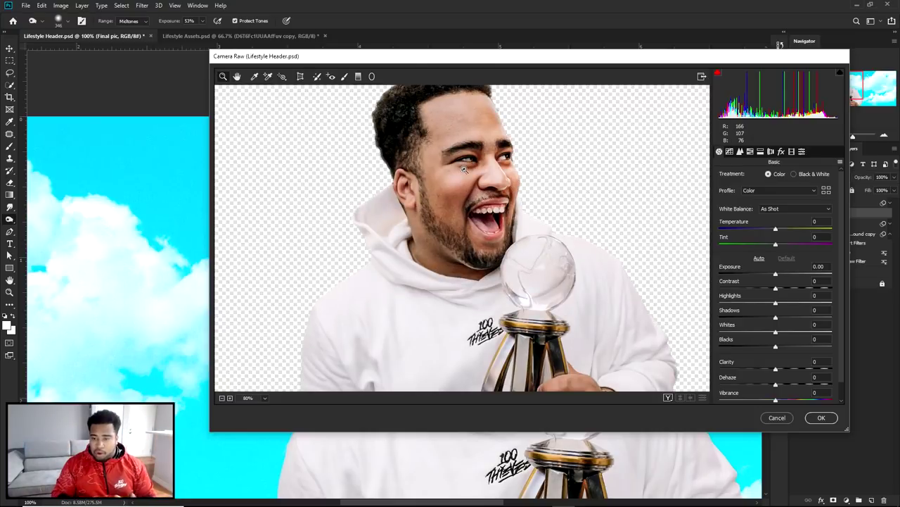
pyautogui.scroll(2, 460, 168)
pyautogui.click(343, 77)
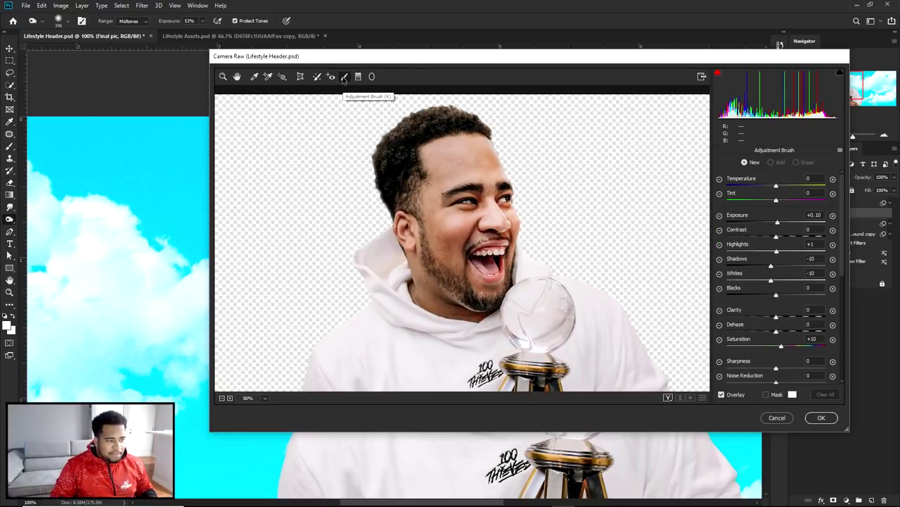
pyautogui.moveTo(482, 137)
pyautogui.mouseDown()
pyautogui.moveTo(525, 189)
pyautogui.moveTo(512, 272)
pyautogui.moveTo(458, 146)
pyautogui.moveTo(483, 151)
pyautogui.mouseUp()
pyautogui.moveTo(785, 223)
pyautogui.mouseDown()
pyautogui.moveTo(809, 232)
pyautogui.moveTo(737, 262)
pyautogui.mouseUp()
pyautogui.click(777, 418)
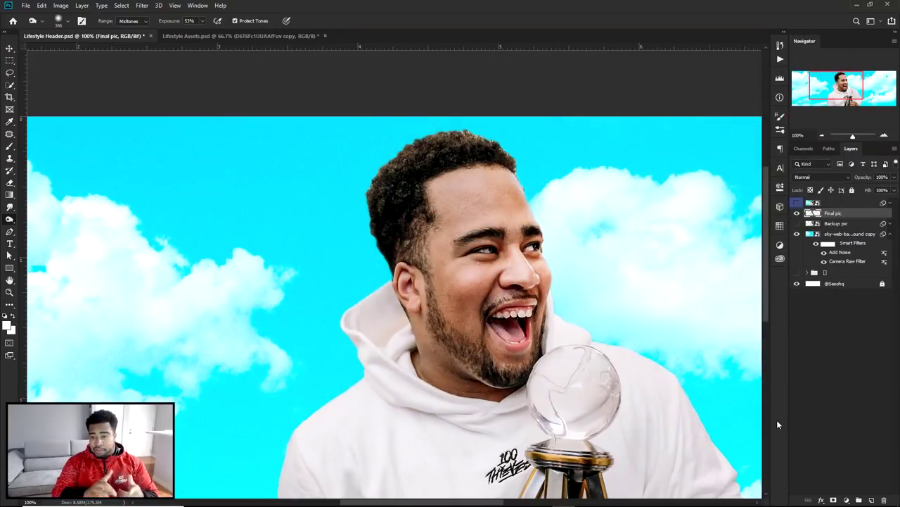
# - Burn the shadows along the side of the face, neck and hood at Midtones, 53% exposure, undoing one stroke on the way
pyautogui.rightClick(10, 219)
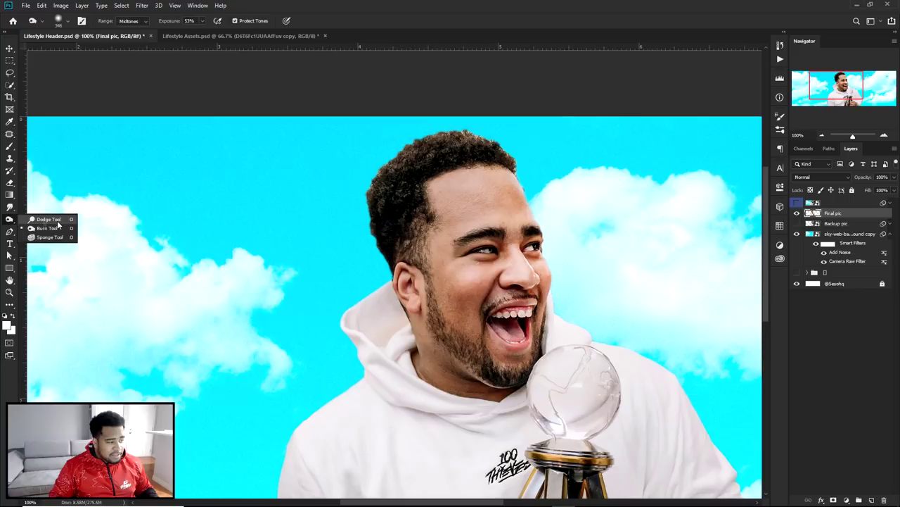
pyautogui.click(50, 219)
pyautogui.moveTo(439, 354)
pyautogui.mouseDown()
pyautogui.moveTo(448, 192)
pyautogui.moveTo(443, 275)
pyautogui.mouseUp()
pyautogui.moveTo(407, 217)
pyautogui.mouseDown()
pyautogui.moveTo(425, 219)
pyautogui.moveTo(454, 296)
pyautogui.mouseUp()
pyautogui.hotkey('ctrl', 'z')
pyautogui.moveTo(436, 194); pyautogui.dragTo(462, 323)
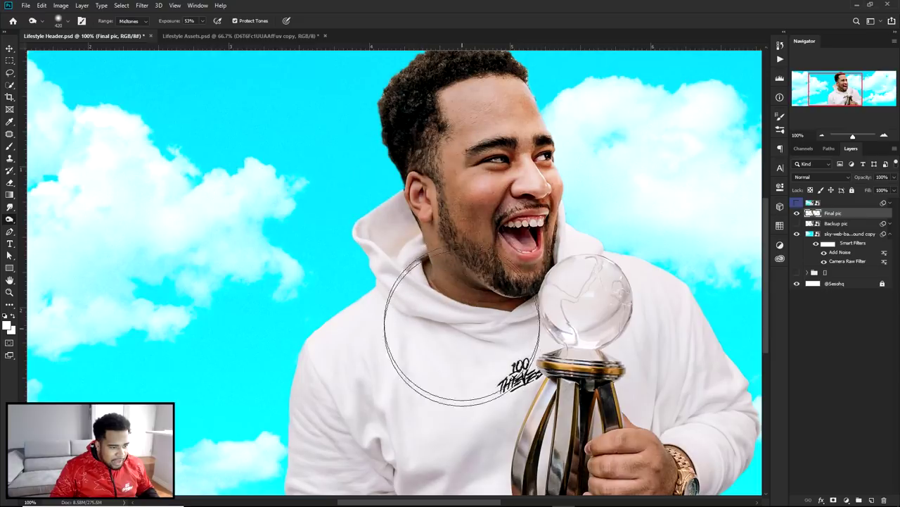
pyautogui.moveTo(429, 233); pyautogui.dragTo(398, 229)
pyautogui.hotkey('ctrl', '-')
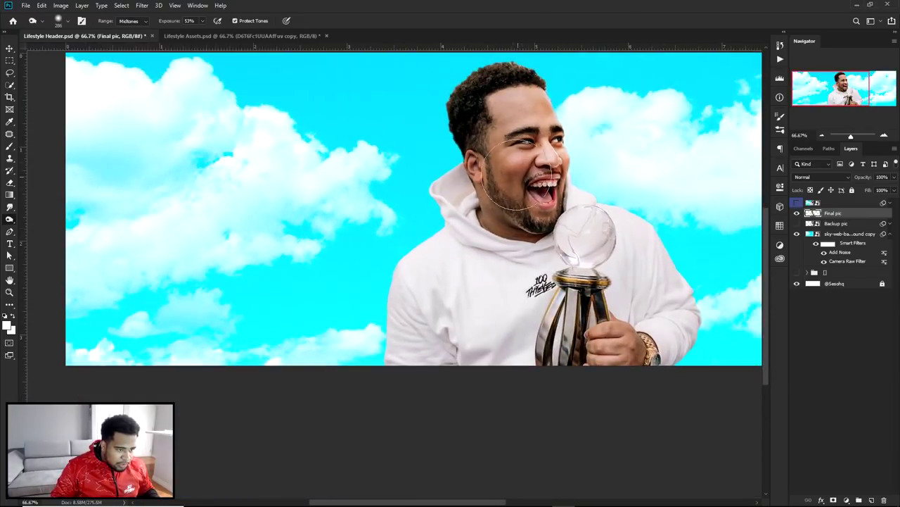
# - Dodge the highlights on the cheek and around the mouth at Midtones, 22% exposure, reducing the brush to about 122 px
pyautogui.click(10, 221)
pyautogui.click(46, 227)
pyautogui.scroll(2, 464, 167)
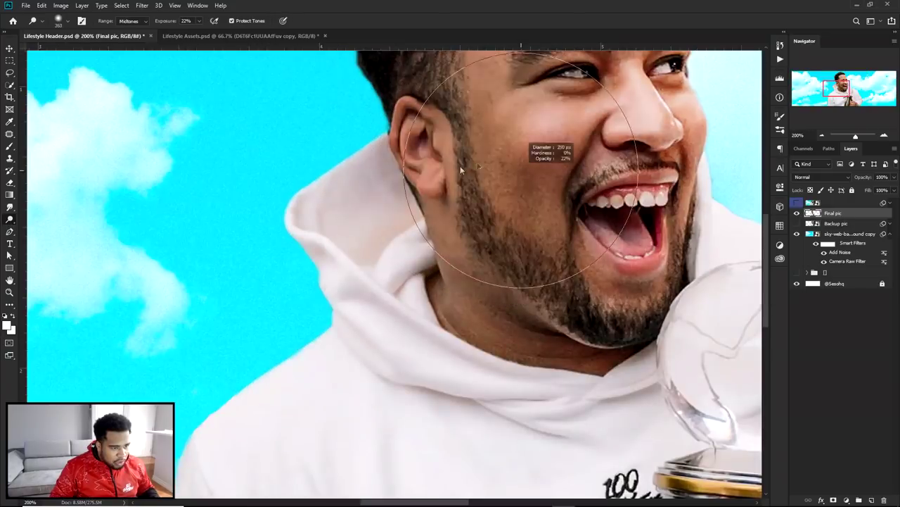
pyautogui.scroll(-3, 586, 224)
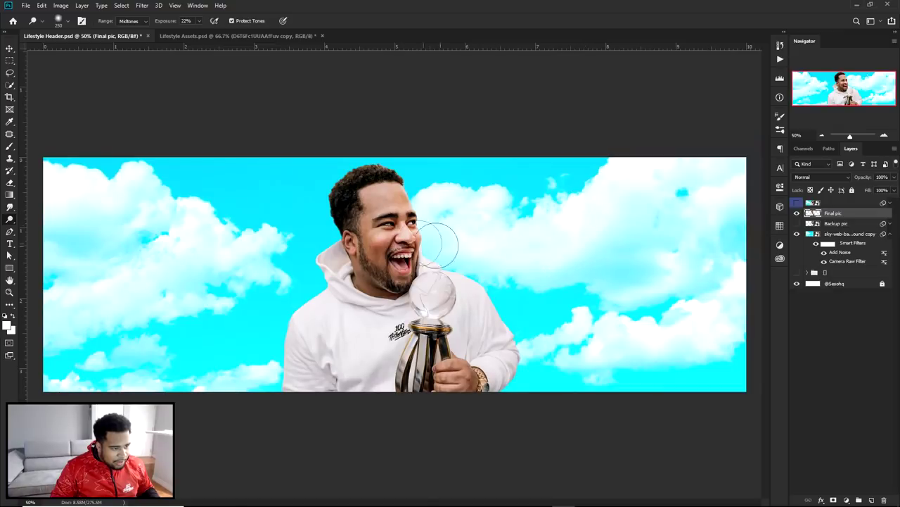
pyautogui.scroll(3, 438, 243)
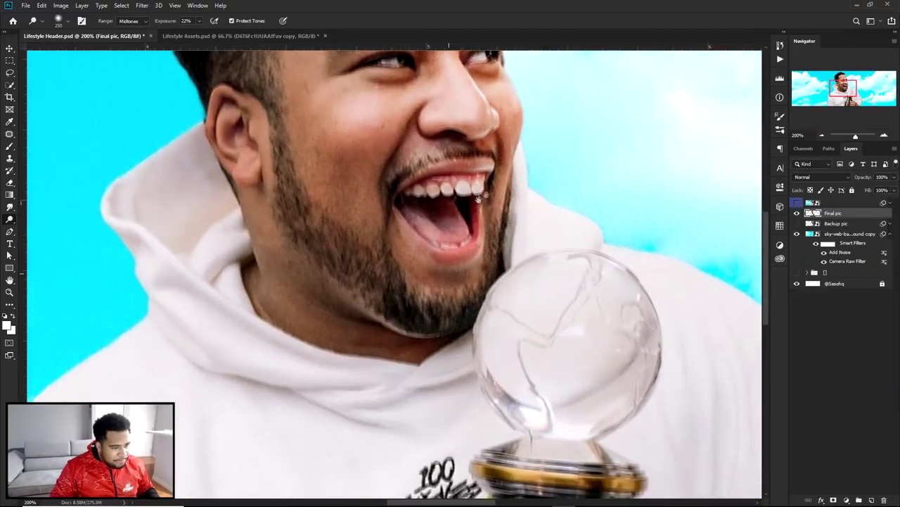
pyautogui.scroll(-3, 521, 245)
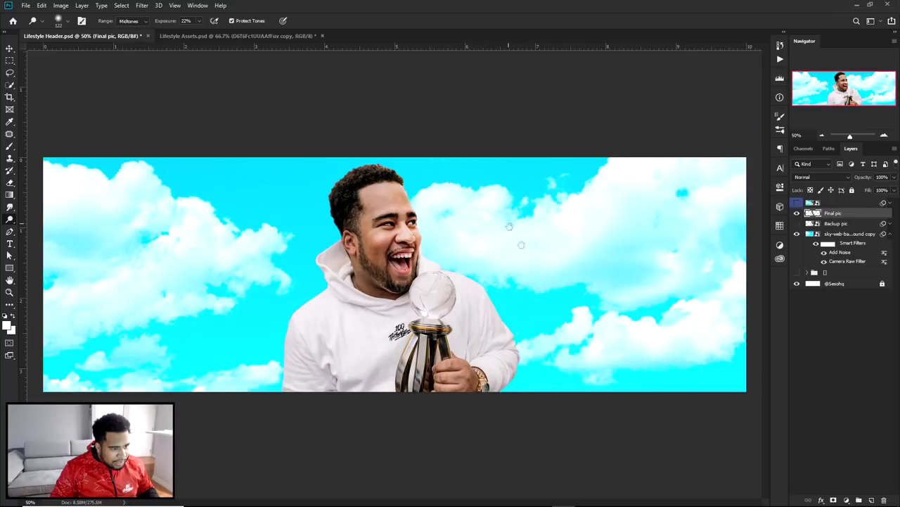
pyautogui.scroll(1, 307, 171)
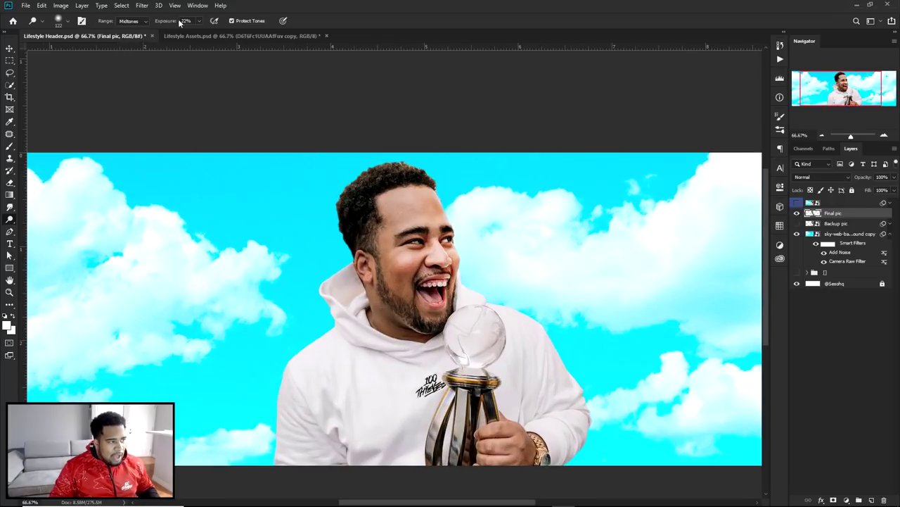
# - Review the range and exposure settings of the Dodge and Burn tools by switching between them
pyautogui.rightClick(8, 221)
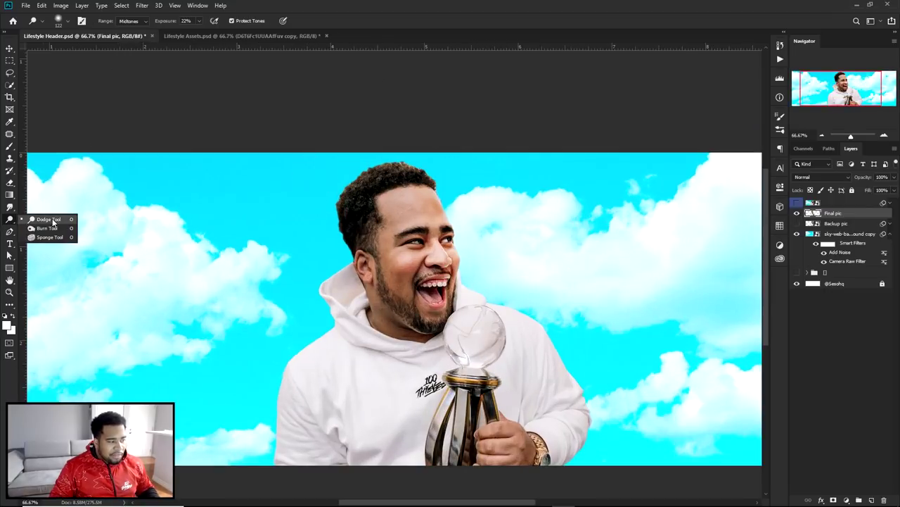
pyautogui.click(50, 220)
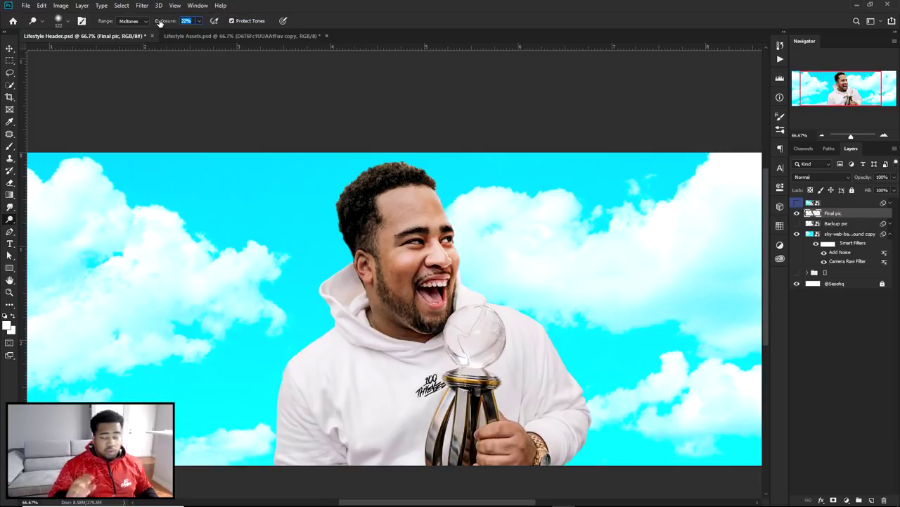
pyautogui.rightClick(9, 221)
pyautogui.click(46, 228)
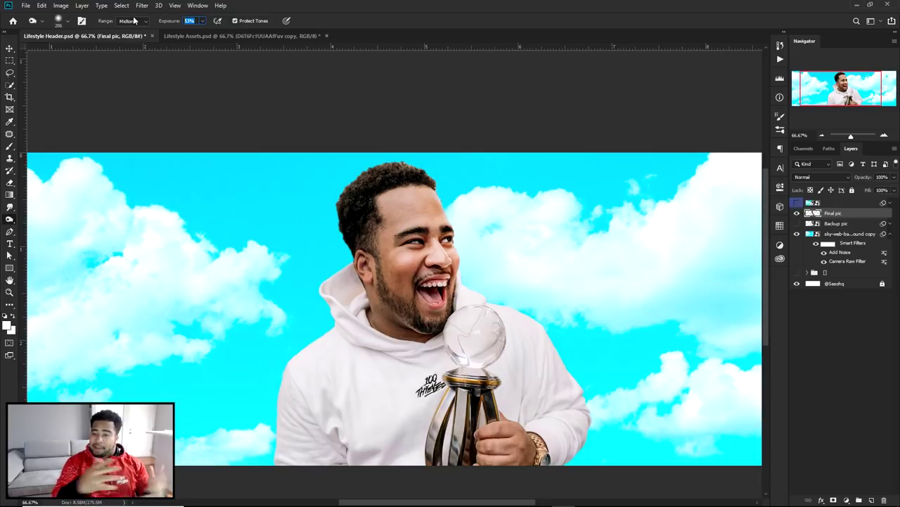
pyautogui.rightClick(9, 221)
pyautogui.click(44, 218)
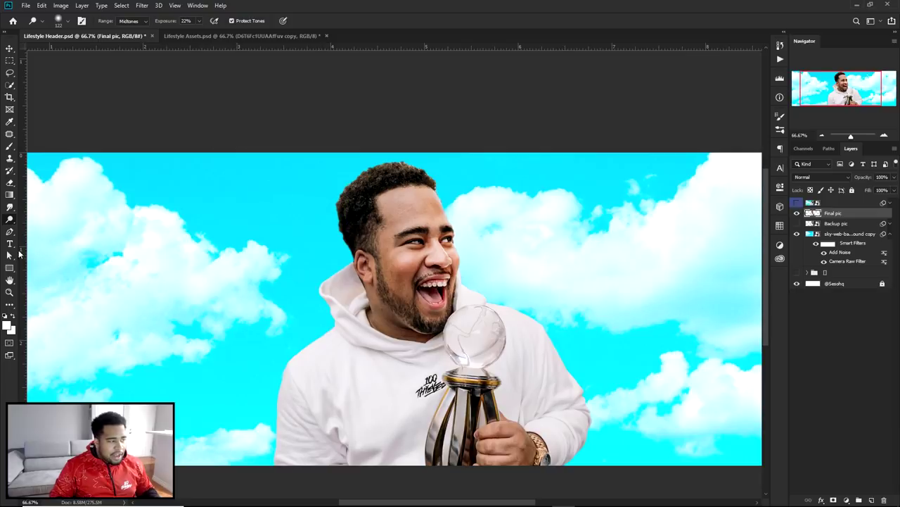
# - Try heavy burning across the front of the hoodie with a brush of about 586 px at 53% exposure, and undo the strokes
pyautogui.rightClick(9, 221)
pyautogui.click(46, 227)
pyautogui.moveTo(409, 353); pyautogui.dragTo(508, 227)
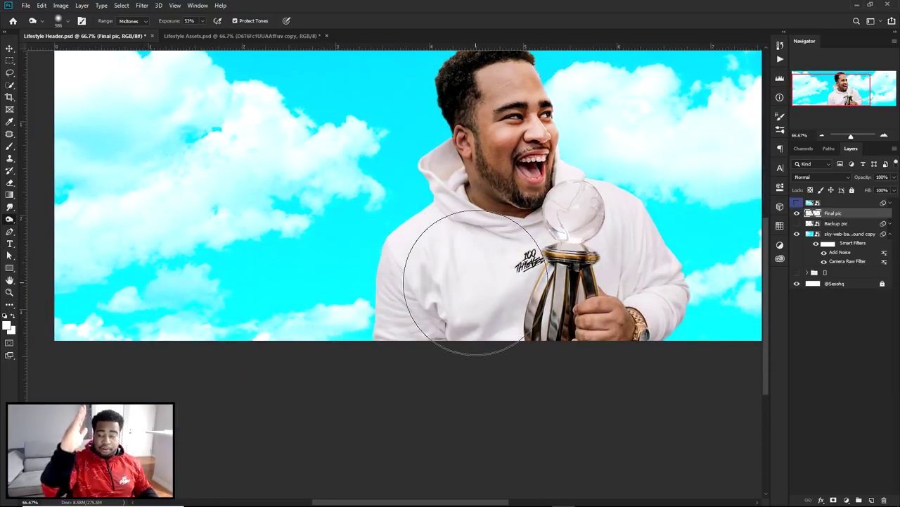
pyautogui.moveTo(478, 223)
pyautogui.mouseDown()
pyautogui.moveTo(452, 202)
pyautogui.moveTo(358, 373)
pyautogui.moveTo(359, 435)
pyautogui.mouseUp()
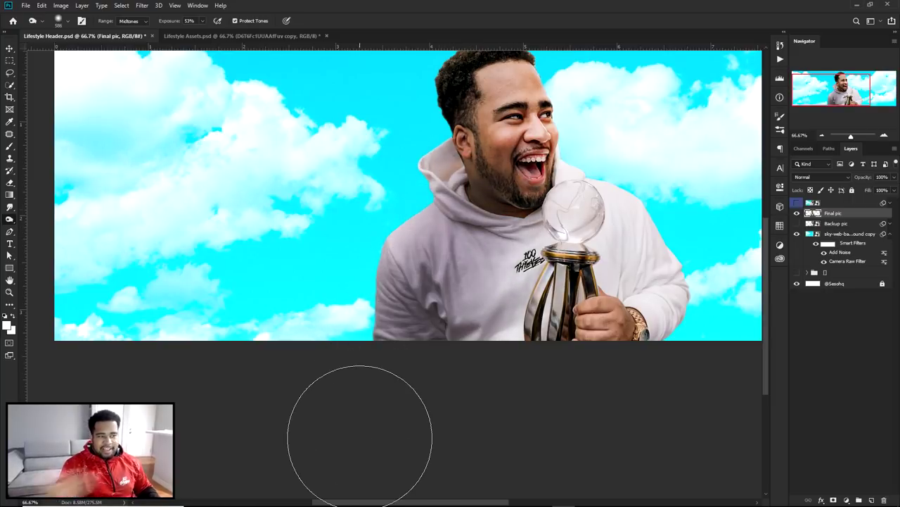
pyautogui.hotkey('ctrl', 'z')
pyautogui.hotkey('ctrl', 'z')
pyautogui.hotkey('ctrl', 'z')
pyautogui.hotkey('ctrl', 'z')
pyautogui.hotkey('ctrl', 'z')
pyautogui.hotkey('ctrl', 'z')
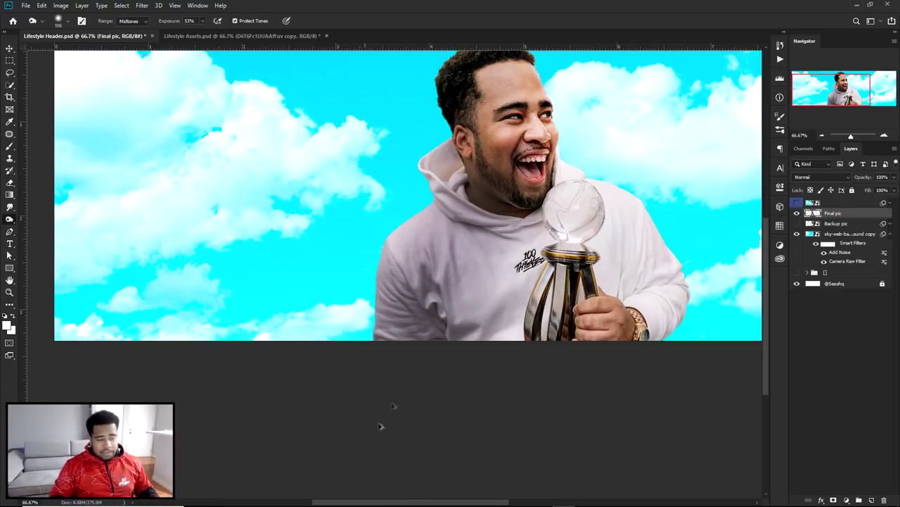
# - Burn softer shadows into the lower front and sleeve of the hoodie with a very large soft brush at 53% exposure
pyautogui.moveTo(458, 270)
pyautogui.mouseDown()
pyautogui.moveTo(476, 281)
pyautogui.moveTo(467, 280)
pyautogui.mouseUp()
pyautogui.moveTo(450, 247); pyautogui.dragTo(474, 310)
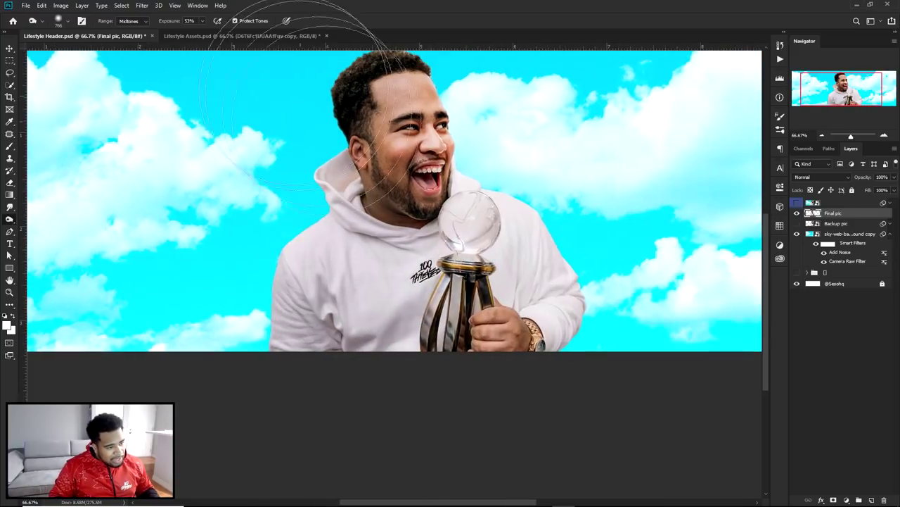
# - Dodge highlights on the trophy's glass globe and metal stand with a small soft brush at Midtones, 22% exposure
pyautogui.rightClick(7, 220)
pyautogui.click(44, 218)
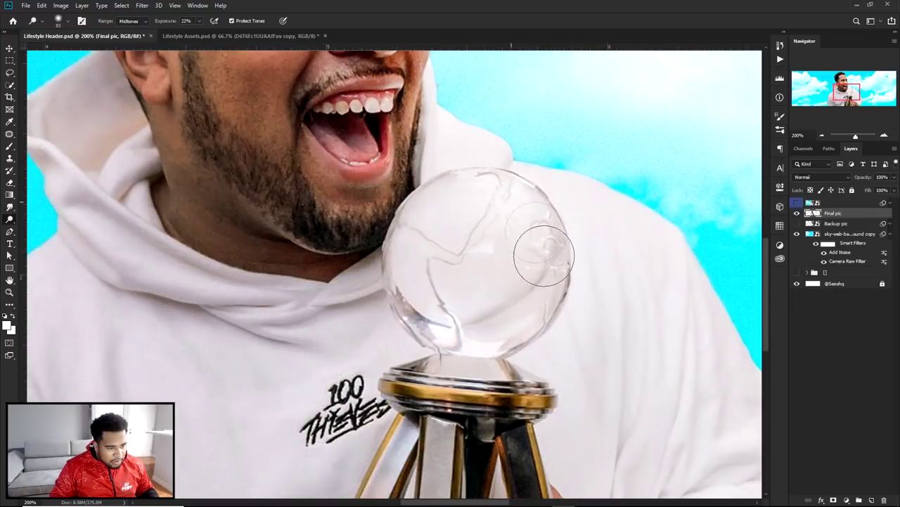
pyautogui.moveTo(504, 366); pyautogui.dragTo(548, 197)
pyautogui.moveTo(464, 271); pyautogui.dragTo(457, 416)
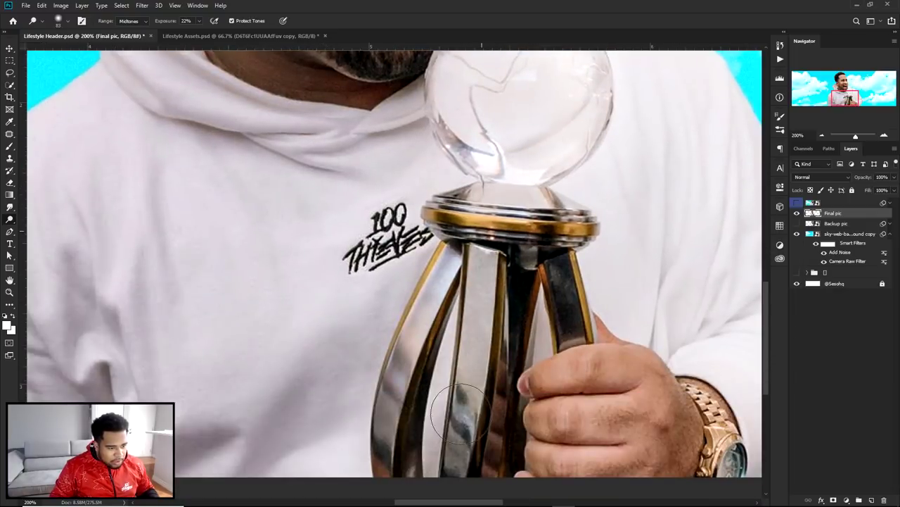
pyautogui.moveTo(502, 207)
pyautogui.mouseDown()
pyautogui.moveTo(509, 192)
pyautogui.moveTo(548, 242)
pyautogui.moveTo(538, 209)
pyautogui.moveTo(538, 226)
pyautogui.mouseUp()
pyautogui.scroll(-3, 577, 355)
pyautogui.scroll(2, 458, 371)
pyautogui.moveTo(513, 383); pyautogui.dragTo(525, 318)
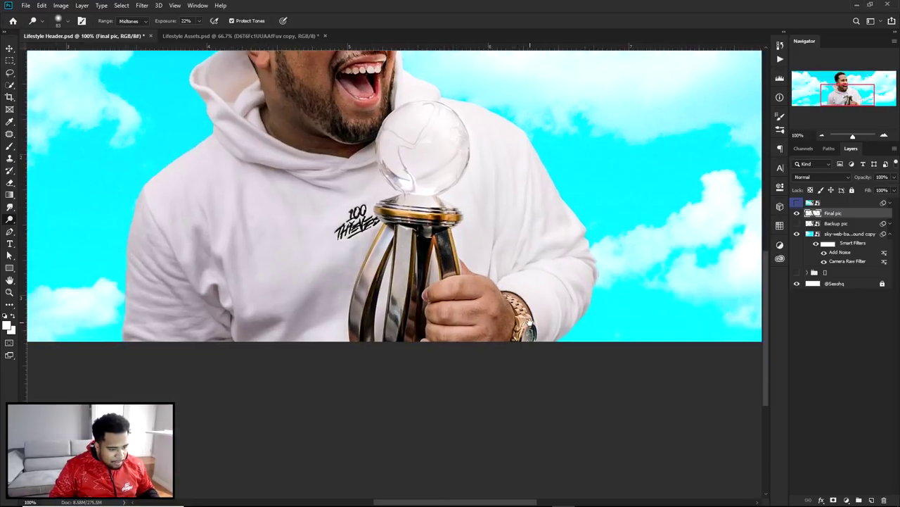
# - Compare the retouched Final pic layer with the Backup pic layer by toggling the Final pic's visibility
pyautogui.scroll(4, 527, 318)
pyautogui.moveTo(512, 371)
pyautogui.mouseDown()
pyautogui.moveTo(498, 385)
pyautogui.moveTo(425, 204)
pyautogui.mouseUp()
pyautogui.scroll(-4, 456, 301)
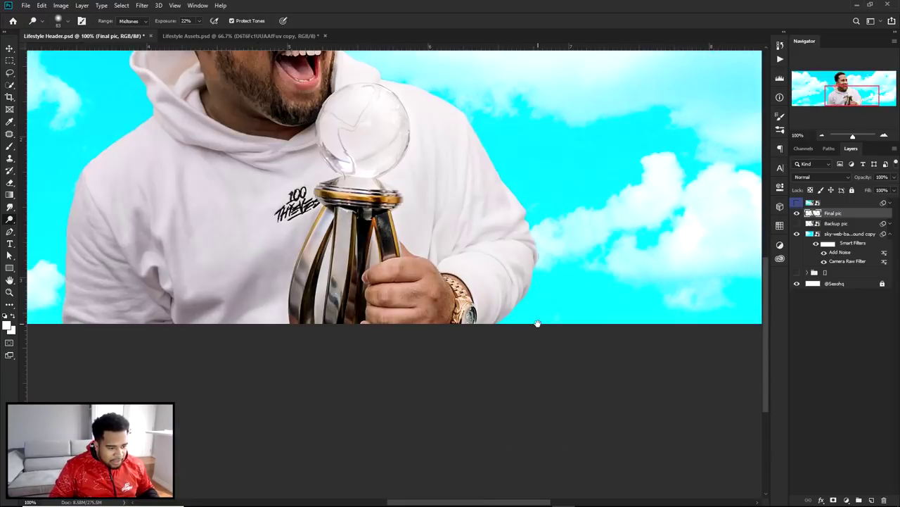
pyautogui.scroll(-3, 443, 286)
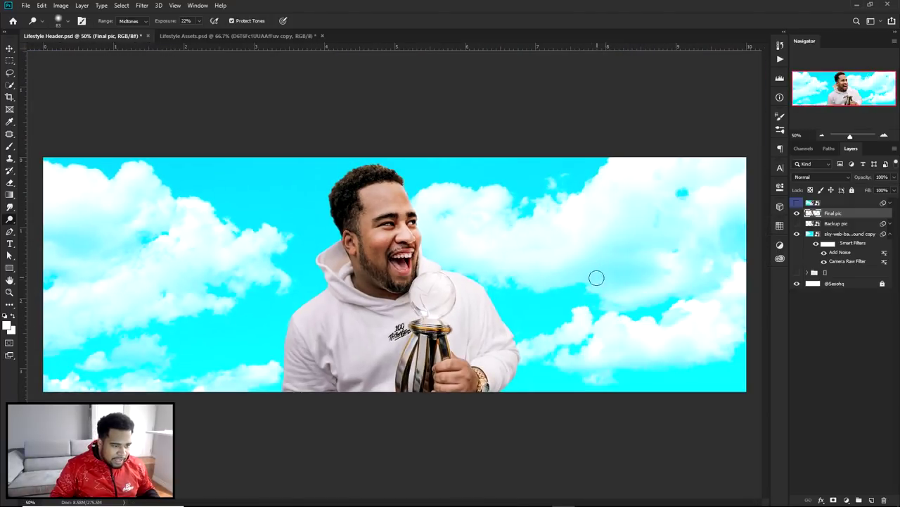
pyautogui.press('v')
pyautogui.scroll(1, 409, 224)
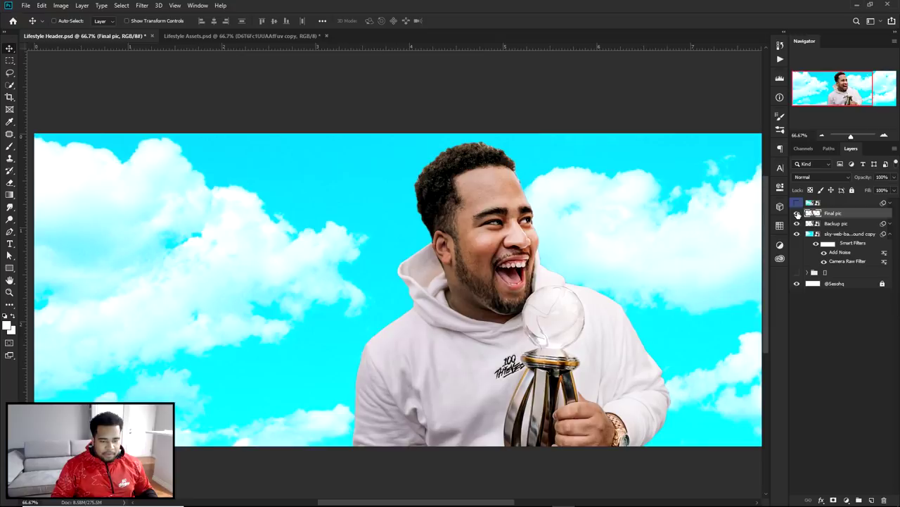
pyautogui.click(797, 213)
pyautogui.click(797, 214)
pyautogui.click(797, 213)
pyautogui.click(797, 213)
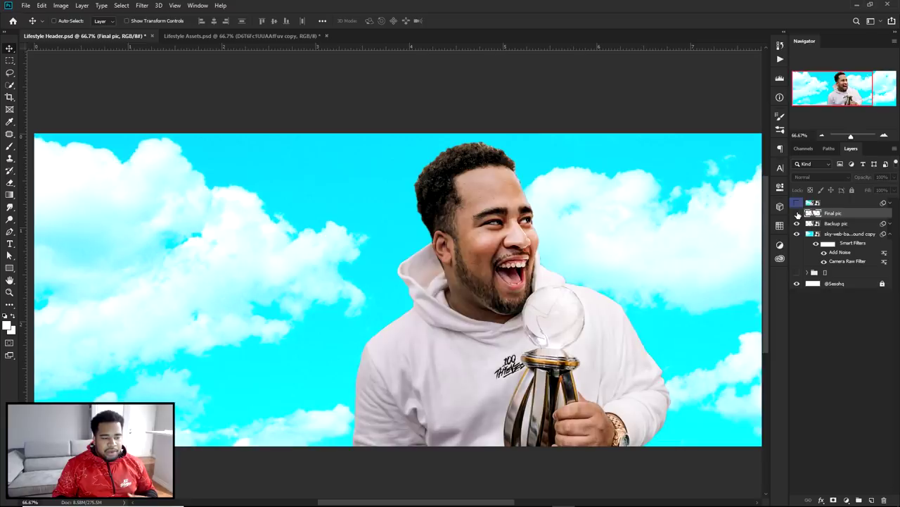
pyautogui.click(798, 213)
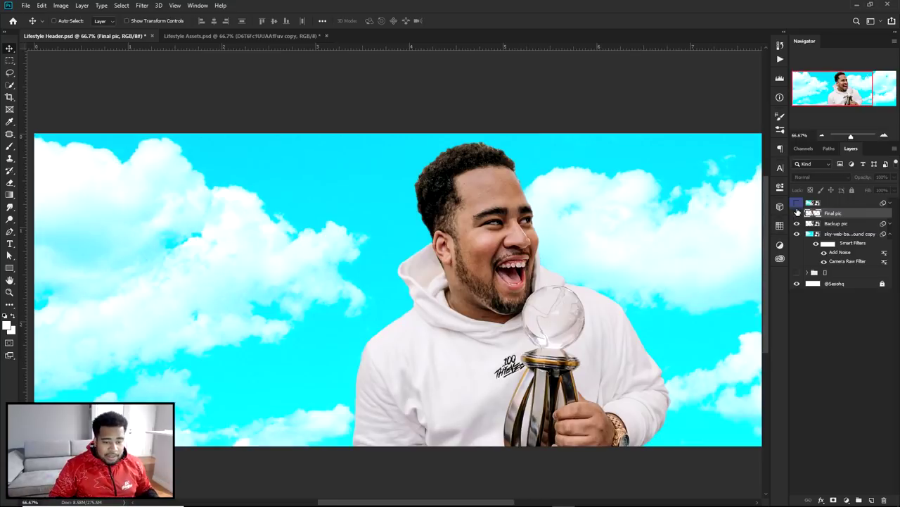
pyautogui.click(797, 213)
# - Create a new layer above Final pic and set up a small white brush at 54% hardness for the teeth
pyautogui.click(873, 498)
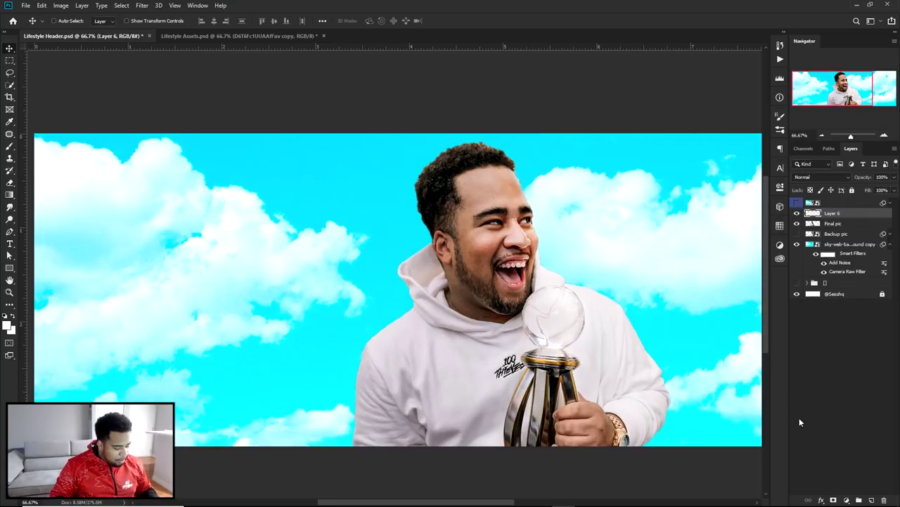
pyautogui.press('b')
pyautogui.hotkey('ctrl', '+')
pyautogui.hotkey('ctrl', '+')
pyautogui.moveTo(481, 375); pyautogui.dragTo(523, 191)
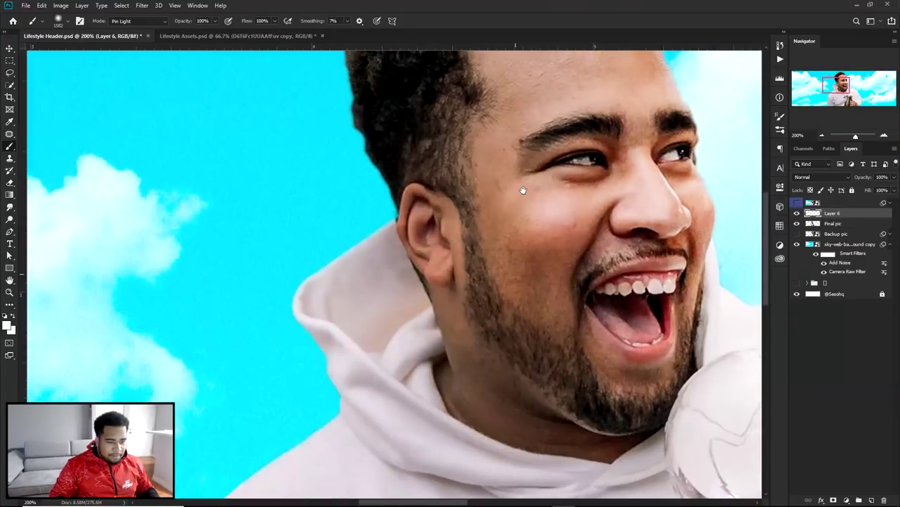
pyautogui.moveTo(658, 299); pyautogui.dragTo(512, 197)
pyautogui.press('[')
pyautogui.moveTo(548, 237); pyautogui.dragTo(181, 237)
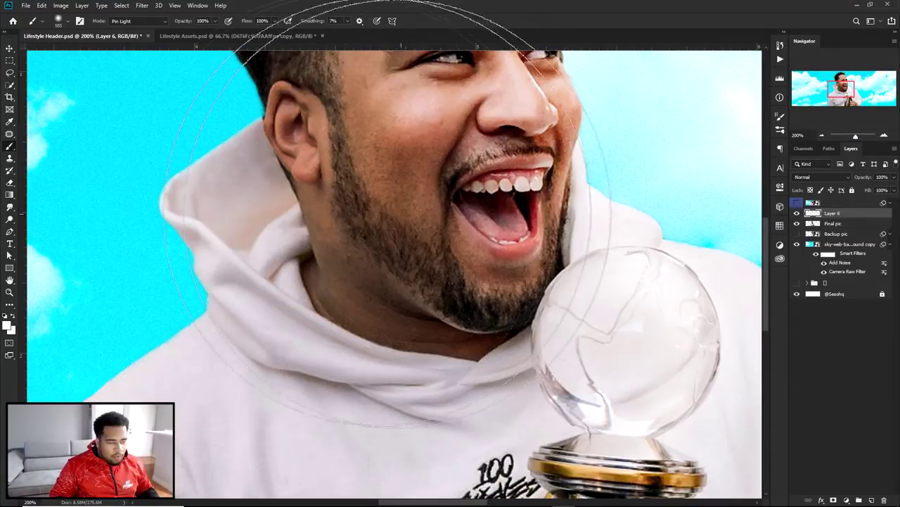
pyautogui.moveTo(436, 271); pyautogui.dragTo(176, 271)
pyautogui.scroll(3, 479, 149)
pyautogui.moveTo(489, 282); pyautogui.dragTo(435, 275)
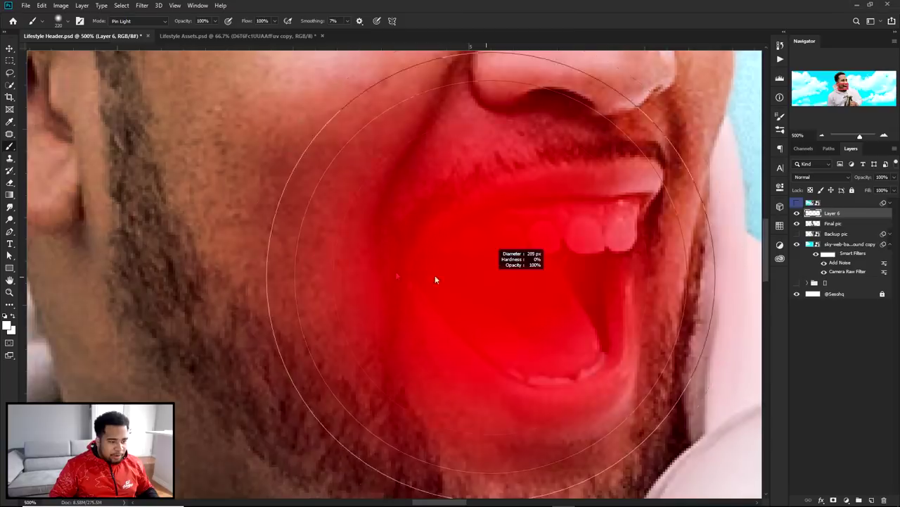
pyautogui.moveTo(510, 257); pyautogui.dragTo(424, 249)
pyautogui.hotkey('ctrl', '+')
pyautogui.hotkey('ctrl', '+')
pyautogui.hotkey('ctrl', '+')
pyautogui.moveTo(466, 221); pyautogui.dragTo(448, 227)
pyautogui.rightClick(480, 212)
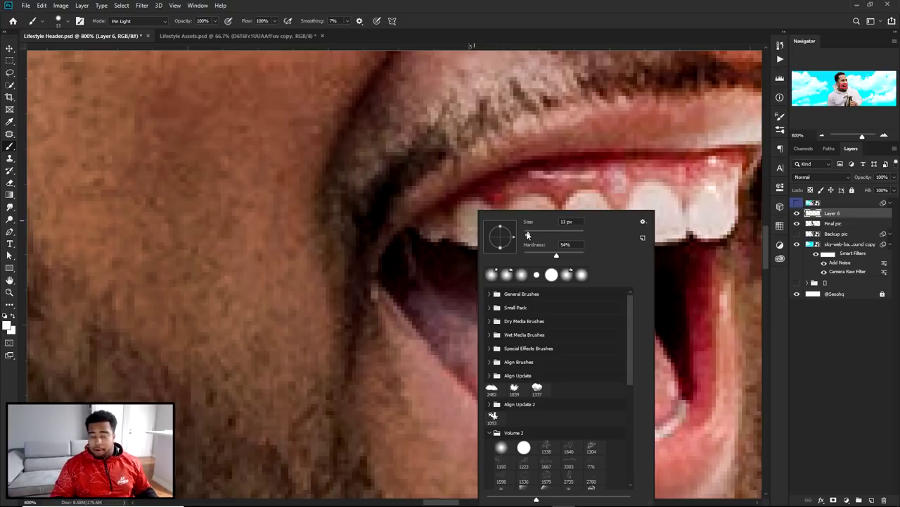
pyautogui.scroll(3, 441, 235)
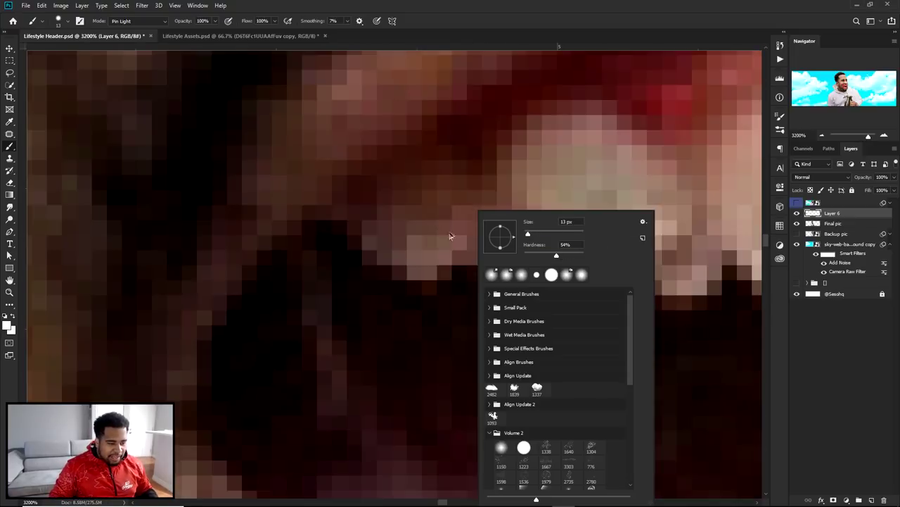
pyautogui.press('Return')
pyautogui.press('[')
# - Paint the upper row of teeth solid white on the new layer, tooth by tooth
pyautogui.click(427, 218)
pyautogui.moveTo(560, 220); pyautogui.dragTo(422, 200)
pyautogui.moveTo(467, 207); pyautogui.dragTo(412, 206)
pyautogui.moveTo(354, 195); pyautogui.dragTo(375, 195)
pyautogui.moveTo(356, 195)
pyautogui.mouseDown()
pyautogui.moveTo(479, 130)
pyautogui.moveTo(414, 184)
pyautogui.mouseUp()
pyautogui.moveTo(623, 180)
pyautogui.mouseDown()
pyautogui.moveTo(378, 161)
pyautogui.moveTo(482, 116)
pyautogui.moveTo(471, 172)
pyautogui.moveTo(320, 138)
pyautogui.mouseUp()
pyautogui.moveTo(357, 188); pyautogui.dragTo(429, 162)
pyautogui.moveTo(577, 117)
pyautogui.mouseDown()
pyautogui.moveTo(366, 197)
pyautogui.moveTo(360, 221)
pyautogui.mouseUp()
pyautogui.moveTo(362, 201)
pyautogui.mouseDown()
pyautogui.moveTo(478, 213)
pyautogui.moveTo(467, 299)
pyautogui.moveTo(507, 309)
pyautogui.mouseUp()
pyautogui.moveTo(219, 274)
pyautogui.mouseDown()
pyautogui.moveTo(325, 250)
pyautogui.moveTo(344, 284)
pyautogui.mouseUp()
pyautogui.moveTo(470, 230); pyautogui.dragTo(336, 232)
pyautogui.moveTo(539, 237); pyautogui.dragTo(342, 223)
pyautogui.moveTo(307, 261)
pyautogui.mouseDown()
pyautogui.moveTo(368, 122)
pyautogui.moveTo(340, 243)
pyautogui.moveTo(445, 217)
pyautogui.moveTo(335, 270)
pyautogui.moveTo(415, 316)
pyautogui.moveTo(428, 278)
pyautogui.moveTo(453, 256)
pyautogui.moveTo(499, 126)
pyautogui.mouseUp()
# - Paint the lower row of teeth white with a very fine brush
pyautogui.scroll(-5, 425, 282)
pyautogui.scroll(4, 394, 312)
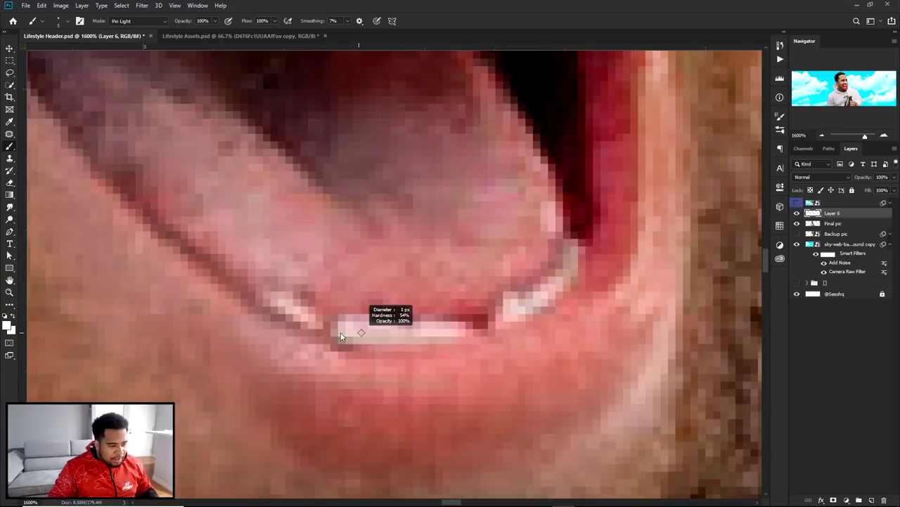
pyautogui.moveTo(264, 299)
pyautogui.mouseDown()
pyautogui.moveTo(361, 337)
pyautogui.moveTo(471, 333)
pyautogui.moveTo(520, 315)
pyautogui.moveTo(569, 258)
pyautogui.mouseUp()
pyautogui.press('v')
pyautogui.scroll(-1, 574, 262)
pyautogui.scroll(-8, 573, 262)
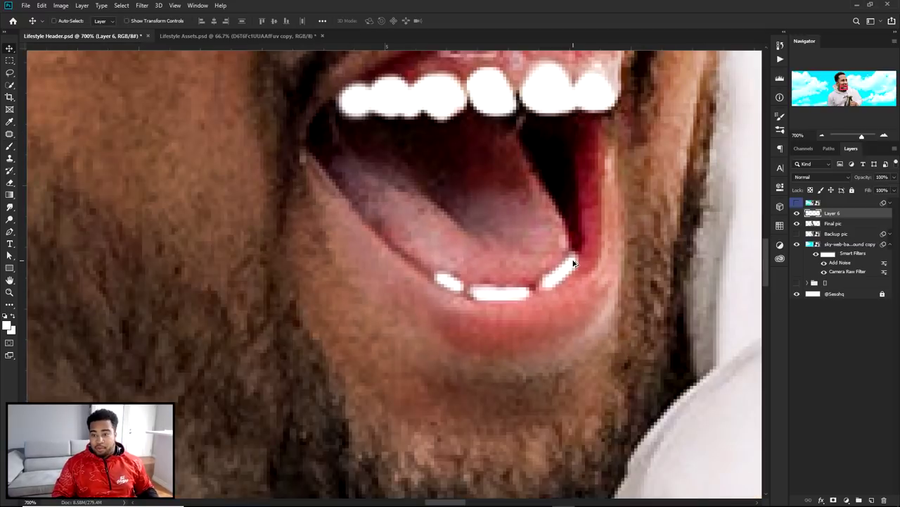
pyautogui.scroll(6, 565, 261)
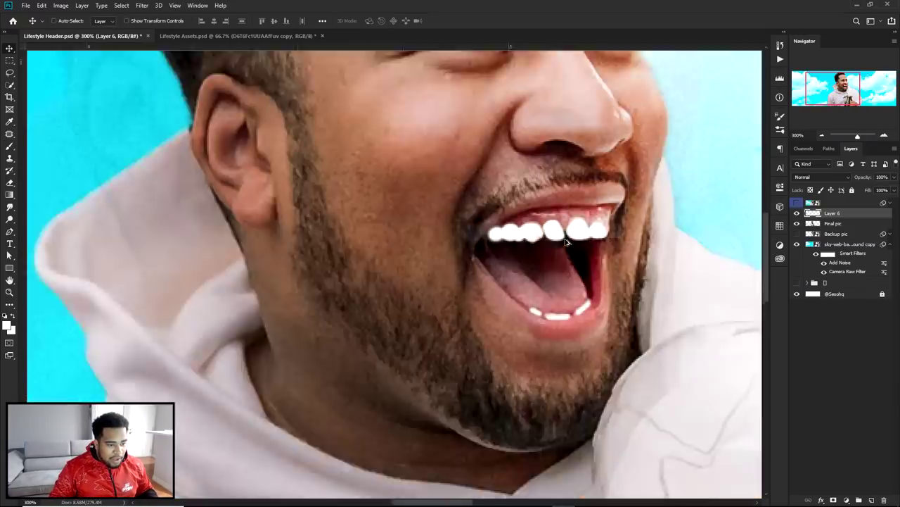
# - Set the teeth layer's blend mode to Luminosity and its opacity to 64%
pyautogui.click(820, 177)
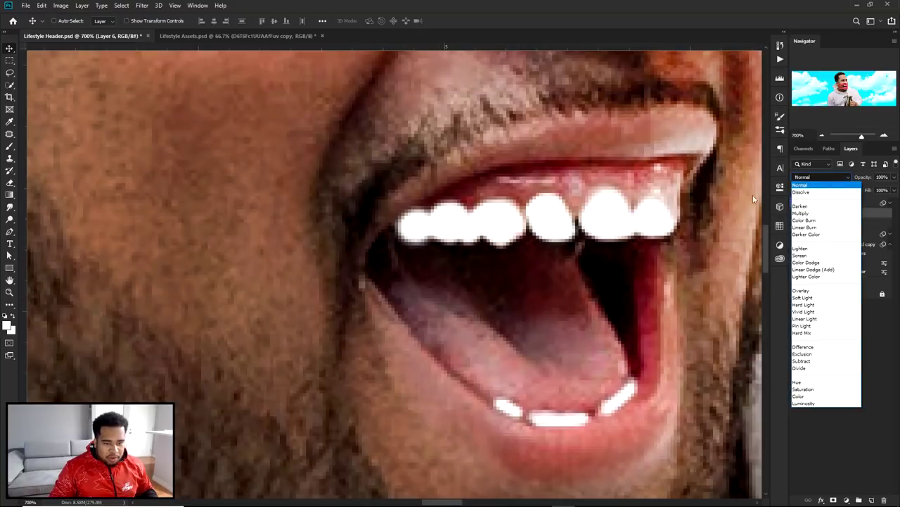
pyautogui.click(807, 406)
pyautogui.moveTo(890, 190)
pyautogui.mouseDown()
pyautogui.moveTo(870, 191)
pyautogui.moveTo(879, 191)
pyautogui.mouseUp()
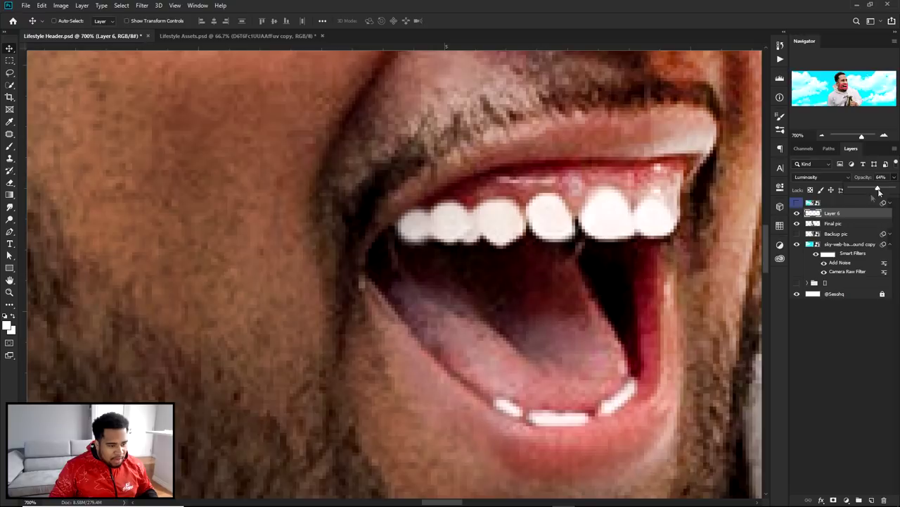
pyautogui.scroll(-7, 665, 248)
pyautogui.scroll(3, 658, 247)
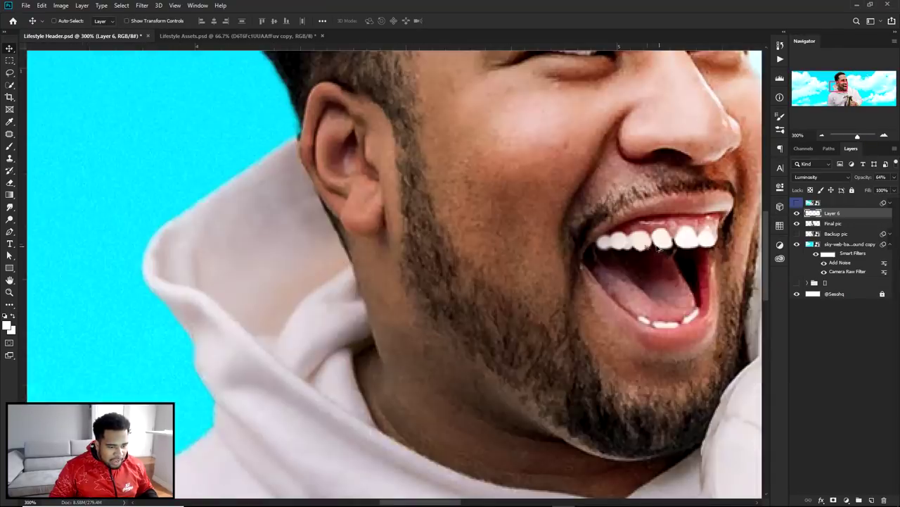
# - Soften the white paint on the rearmost upper tooth with a small soft eraser of about 25 px
pyautogui.scroll(6, 660, 247)
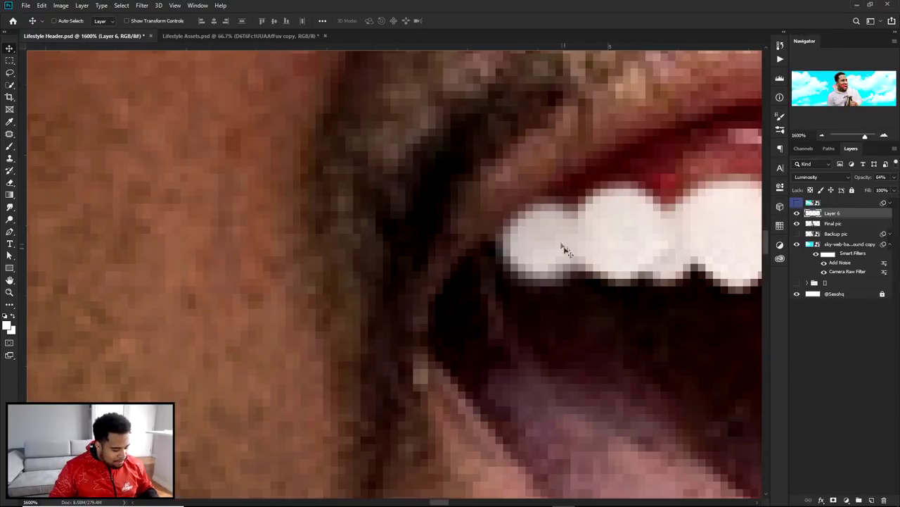
pyautogui.press('e')
pyautogui.moveTo(532, 223); pyautogui.dragTo(422, 229)
pyautogui.moveTo(549, 242); pyautogui.dragTo(422, 239)
pyautogui.moveTo(565, 256)
pyautogui.mouseDown()
pyautogui.moveTo(323, 230)
pyautogui.moveTo(533, 241)
pyautogui.mouseUp()
pyautogui.scroll(-2, 552, 241)
pyautogui.moveTo(549, 256); pyautogui.dragTo(253, 233)
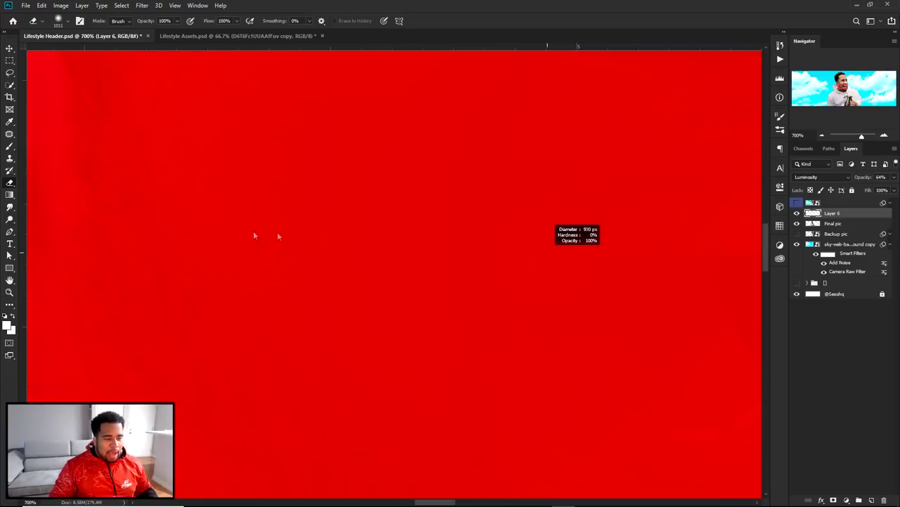
pyautogui.moveTo(599, 257); pyautogui.dragTo(87, 215)
pyautogui.moveTo(571, 244); pyautogui.dragTo(148, 224)
pyautogui.moveTo(551, 257); pyautogui.dragTo(154, 228)
pyautogui.moveTo(537, 244); pyautogui.dragTo(571, 245)
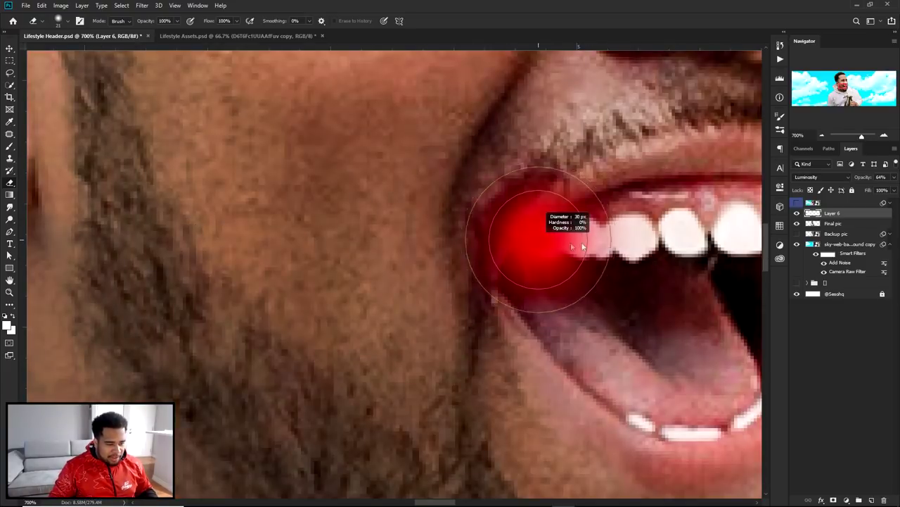
pyautogui.scroll(2, 538, 233)
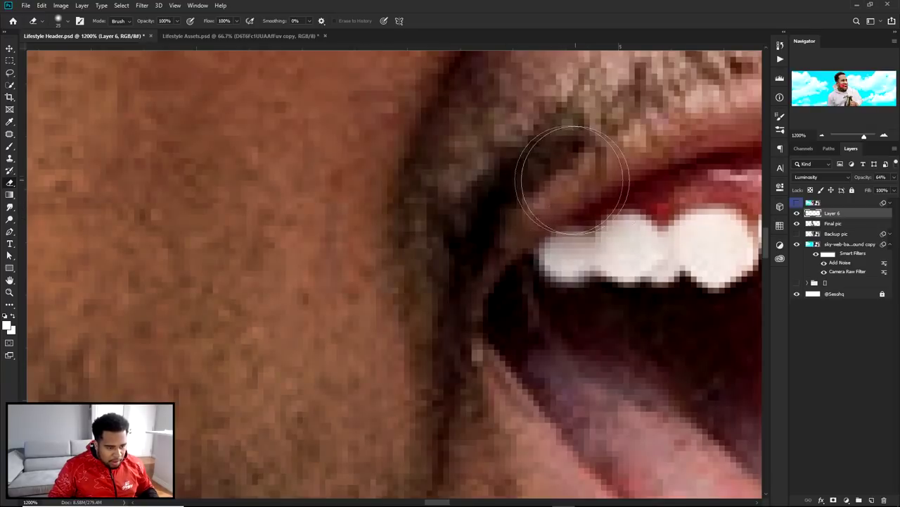
pyautogui.press('v')
# - Lower the teeth layer's opacity to 36%, toggling the layer off and on to compare the whitening
pyautogui.scroll(-3, 518, 293)
pyautogui.scroll(-3, 576, 301)
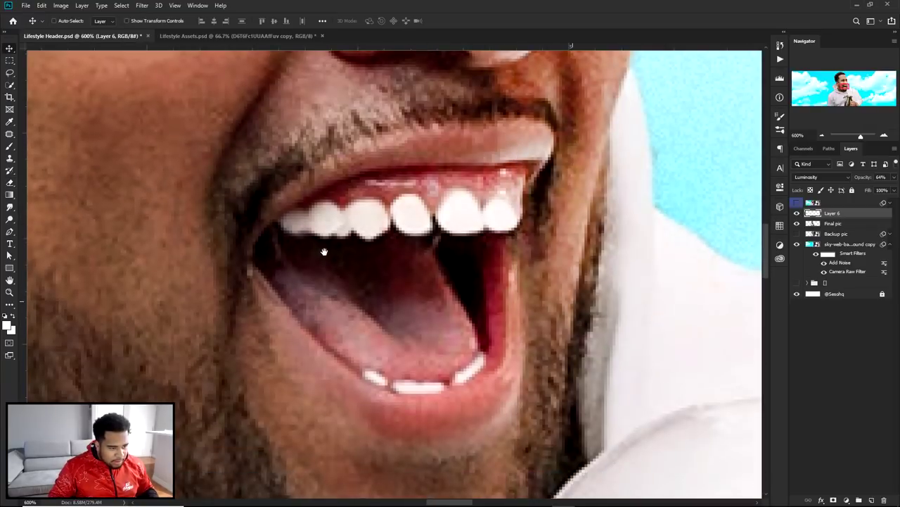
pyautogui.scroll(-5, 498, 255)
pyautogui.scroll(4, 451, 238)
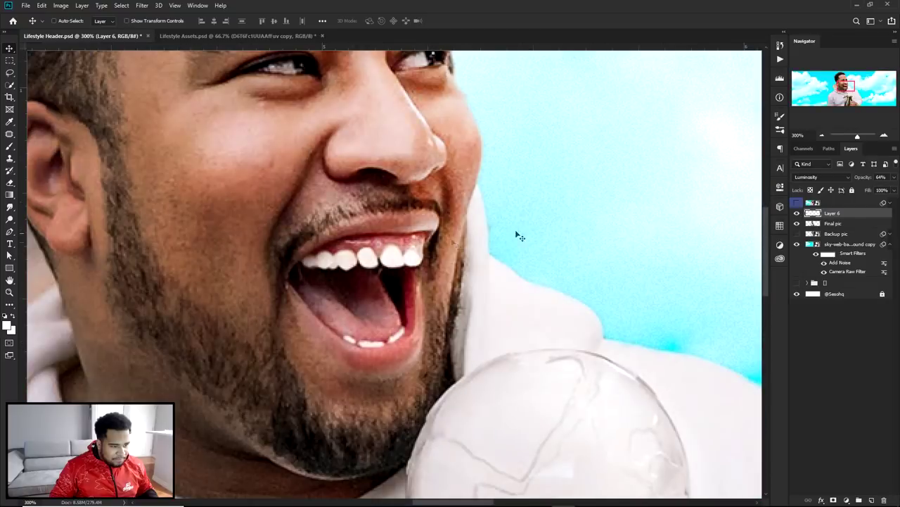
pyautogui.scroll(-10, 888, 177)
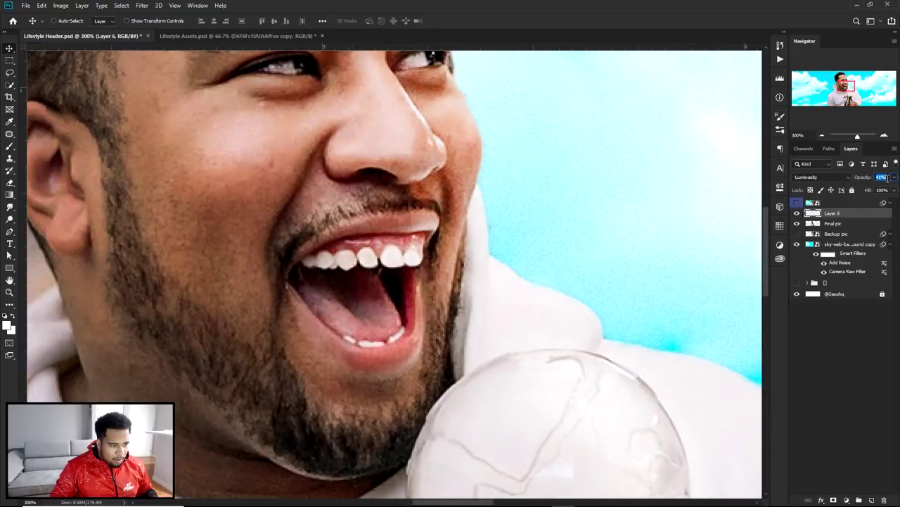
pyautogui.click(797, 212)
pyautogui.click(797, 213)
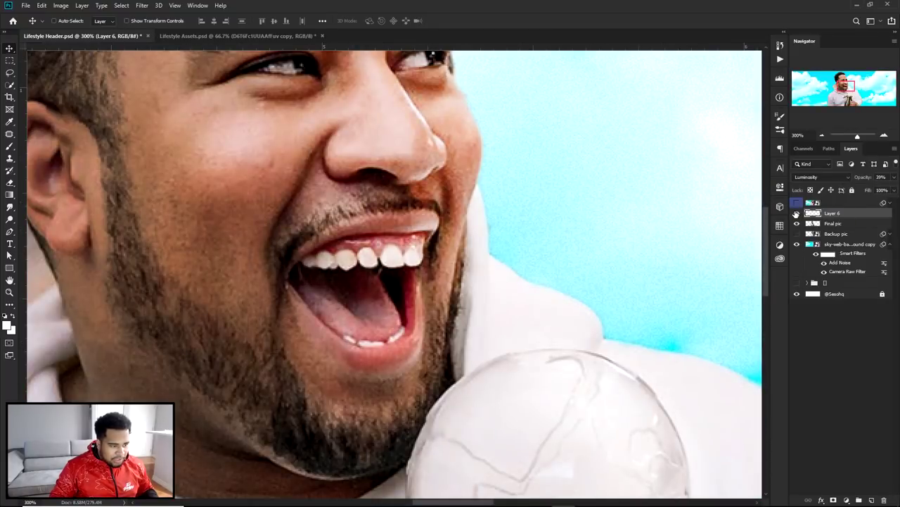
pyautogui.scroll(-4, 614, 207)
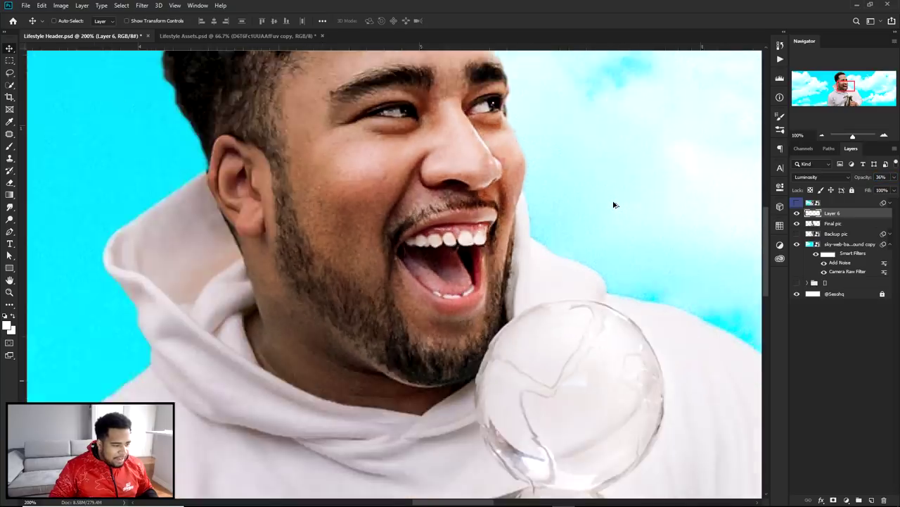
# - Compare the whole header with the finished reference by toggling the reference layer, and check the Final pic layer off and on
pyautogui.moveTo(613, 205); pyautogui.dragTo(403, 227)
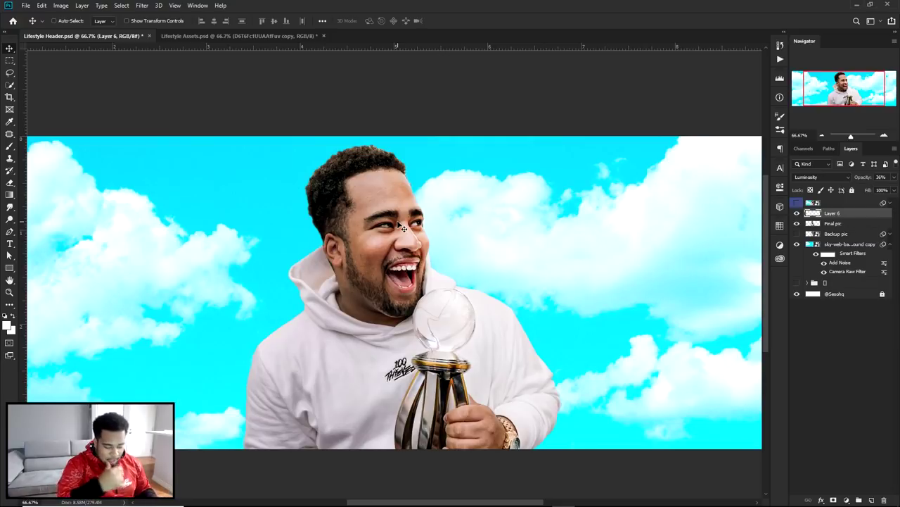
pyautogui.moveTo(404, 226); pyautogui.dragTo(332, 281)
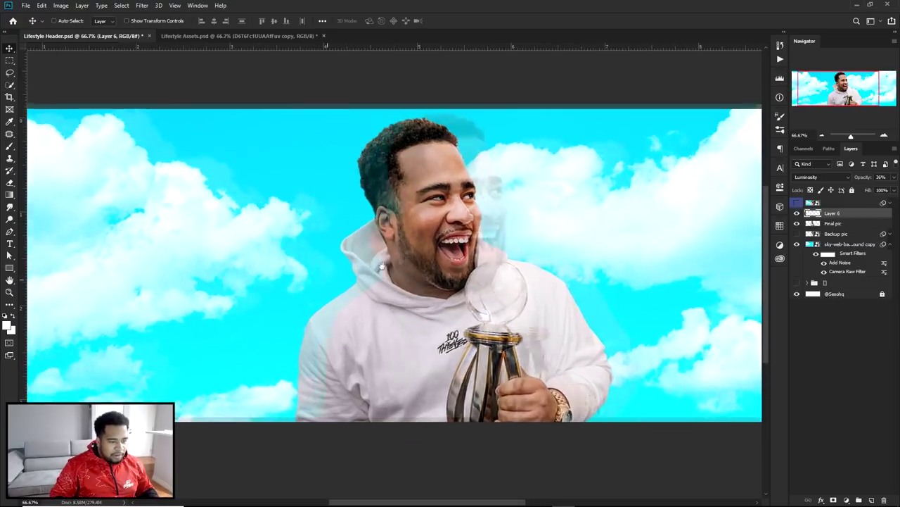
pyautogui.hotkey('ctrl', '-')
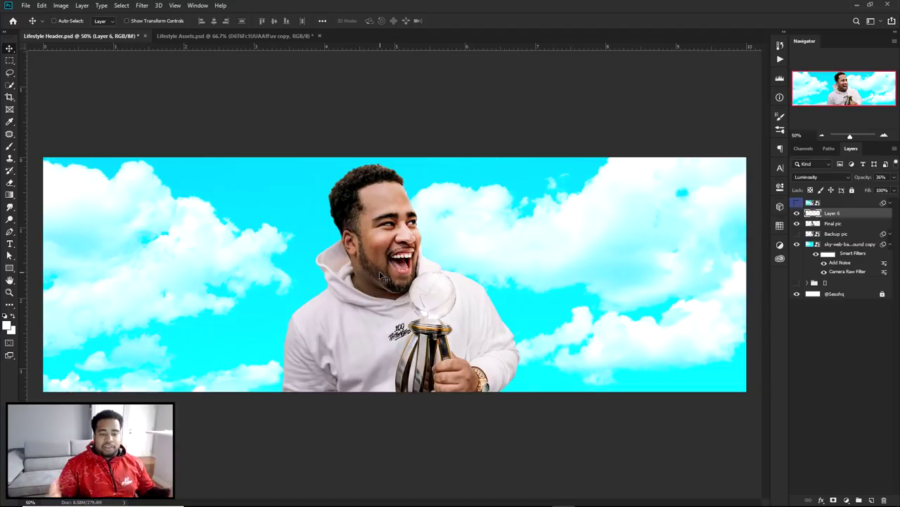
pyautogui.click(797, 203)
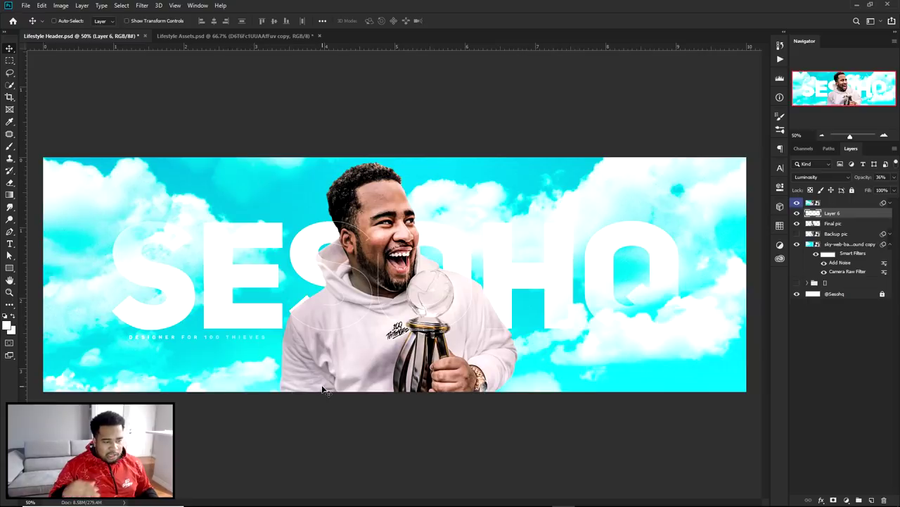
pyautogui.click(797, 202)
pyautogui.click(797, 202)
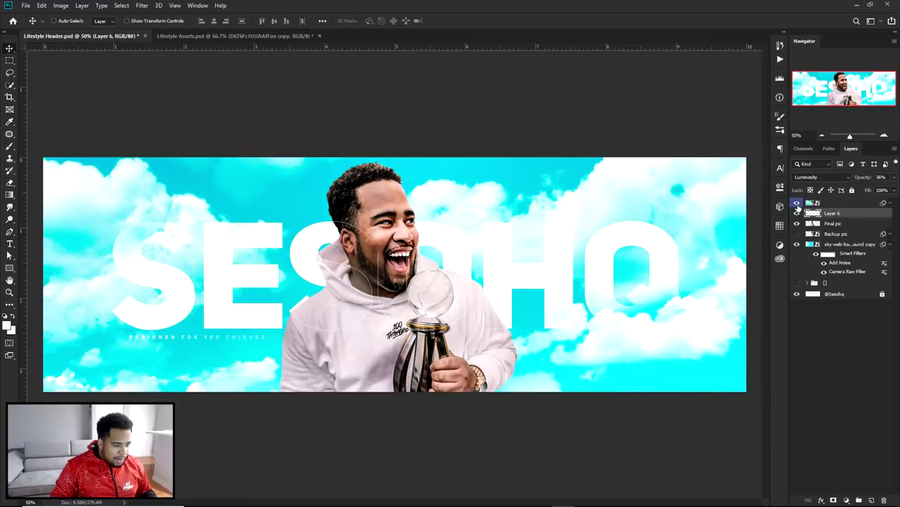
pyautogui.click(797, 203)
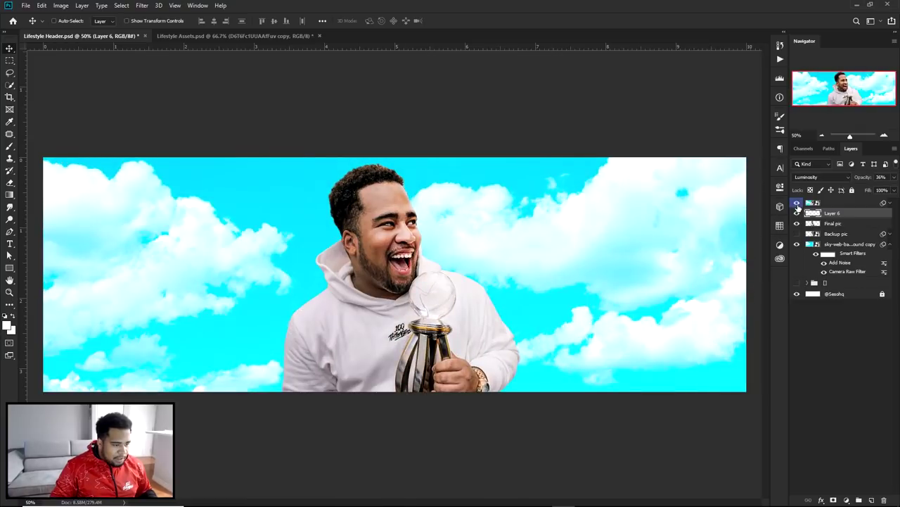
pyautogui.click(797, 223)
pyautogui.click(797, 223)
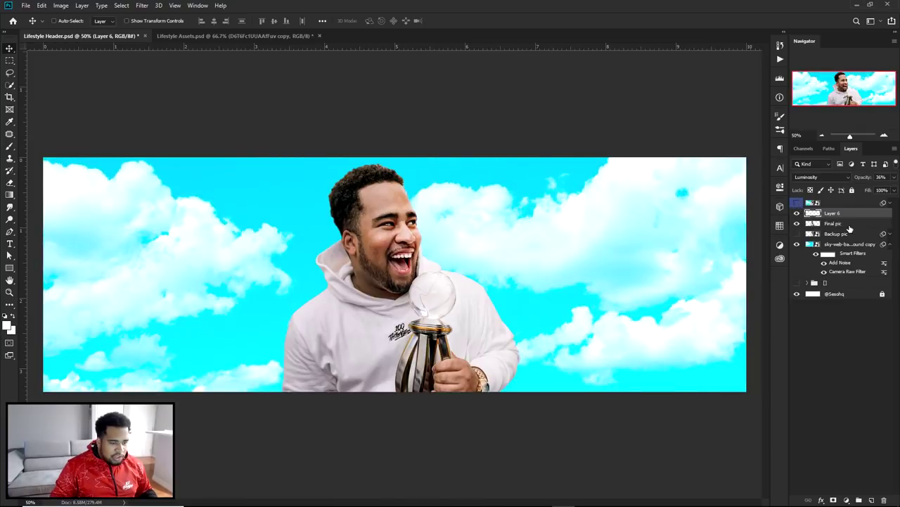
# - Convert the Final pic layer to a smart object and merge Layer 6 with the teeth whitening into it
pyautogui.rightClick(849, 227)
pyautogui.click(770, 235)
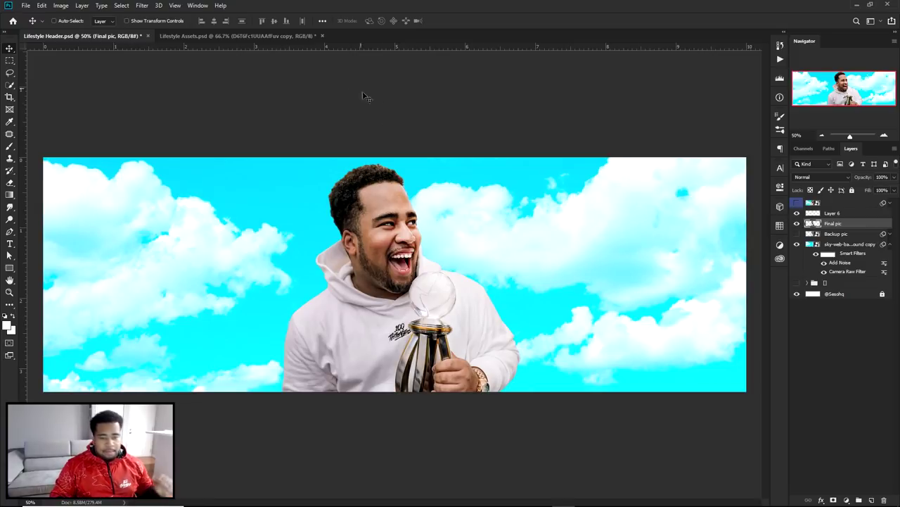
pyautogui.rightClick(839, 224)
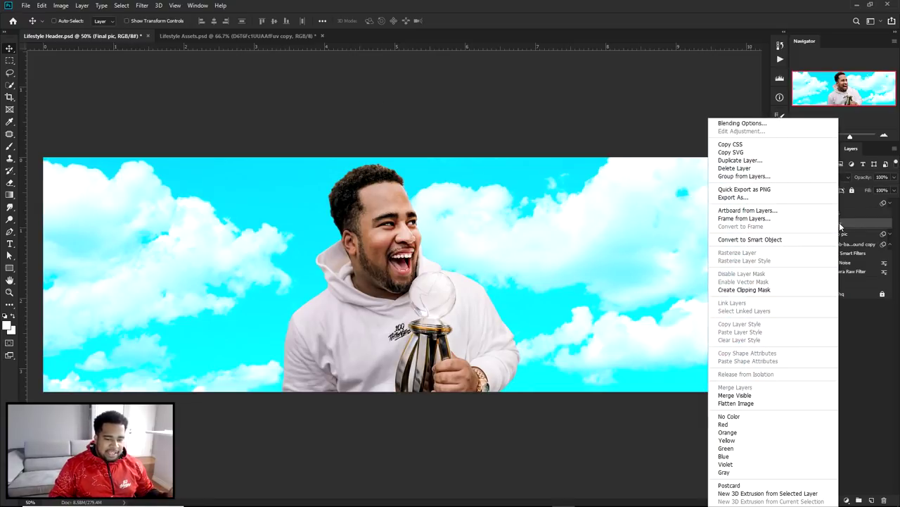
pyautogui.click(745, 241)
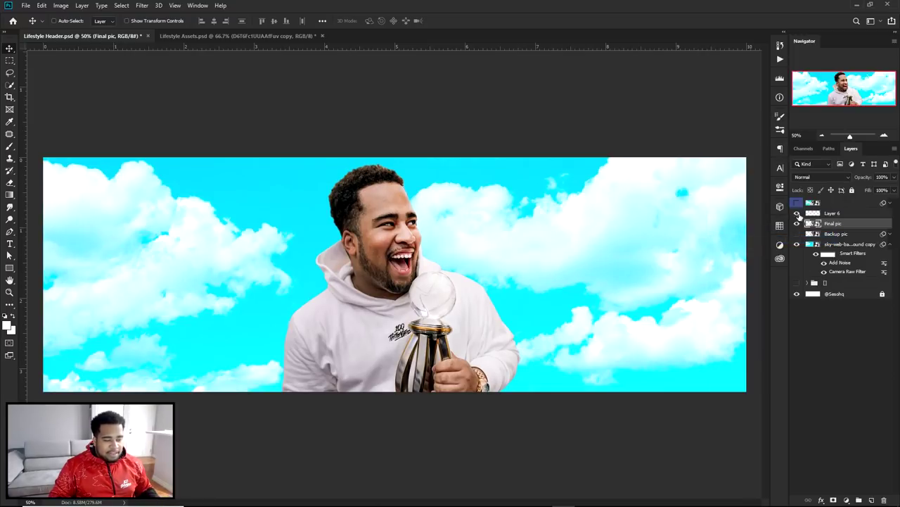
pyautogui.keyDown('ctrl'); pyautogui.click(837, 214); pyautogui.keyUp('ctrl')
pyautogui.hotkey('ctrl', 'e')
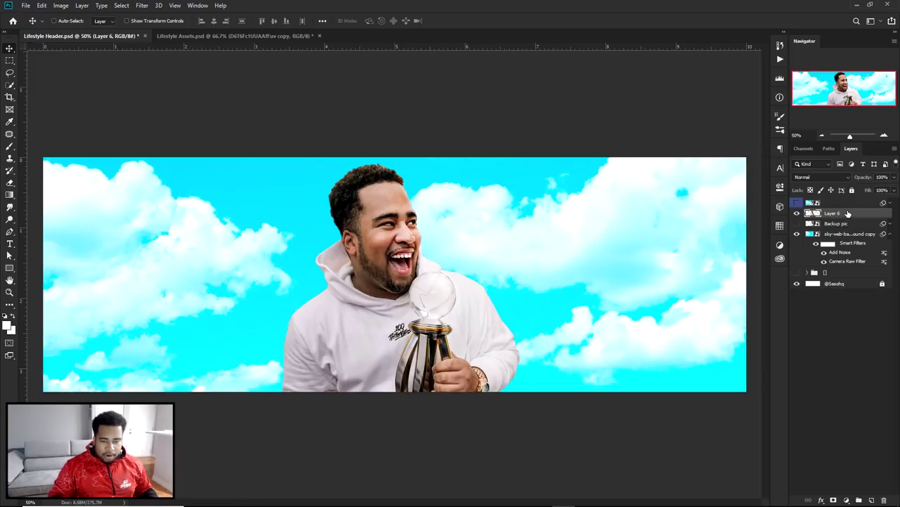
# - Convert the merged cutout layer to a smart object and rename it Pic
pyautogui.rightClick(848, 214)
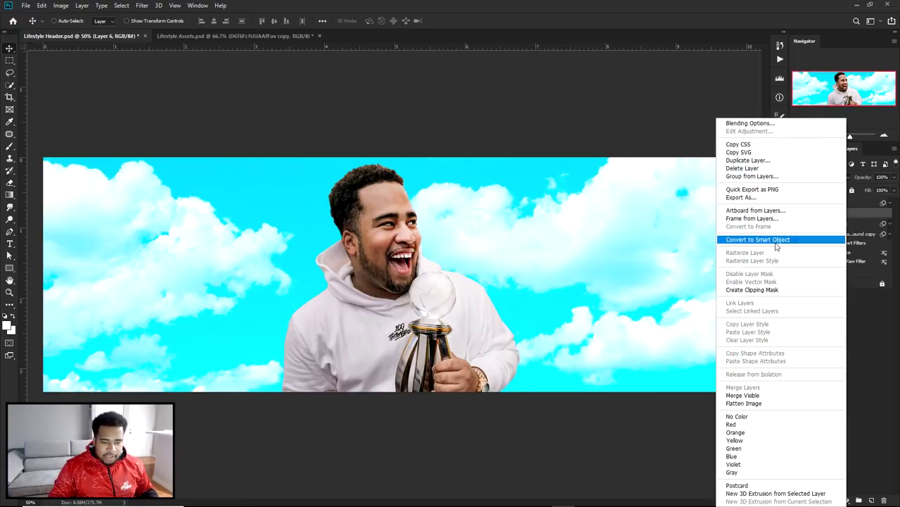
pyautogui.click(776, 241)
pyautogui.doubleClick(842, 214)
pyautogui.write('Pic')
pyautogui.press('Return')
# - Apply the Camera Raw Filter to the Pic smart object with its settings left at their defaults
pyautogui.click(141, 5)
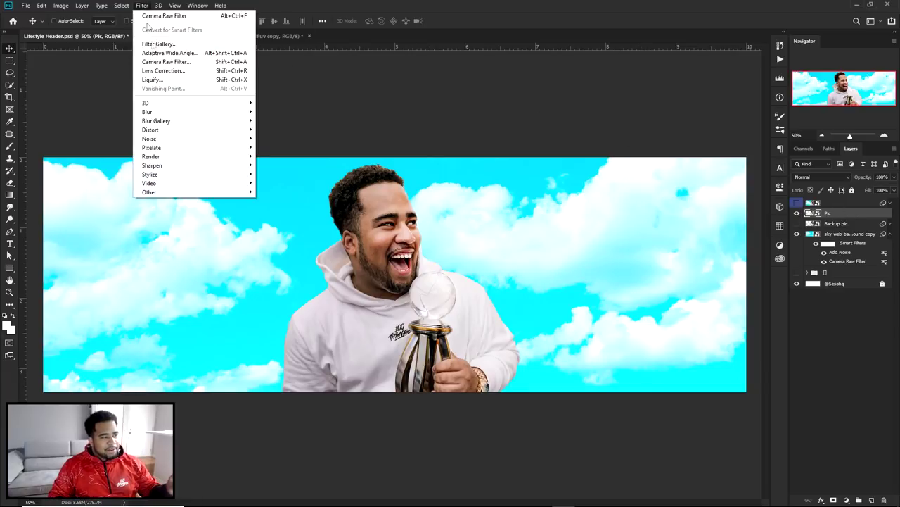
pyautogui.click(167, 63)
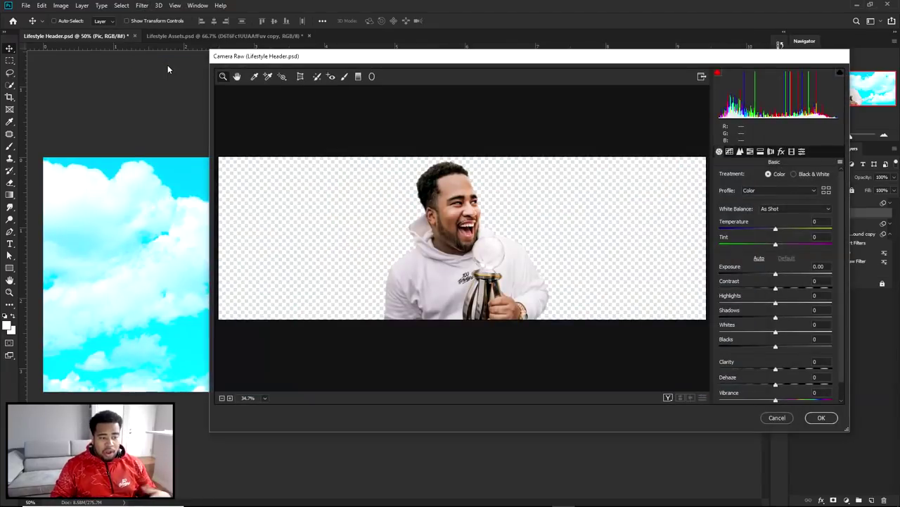
pyautogui.click(821, 417)
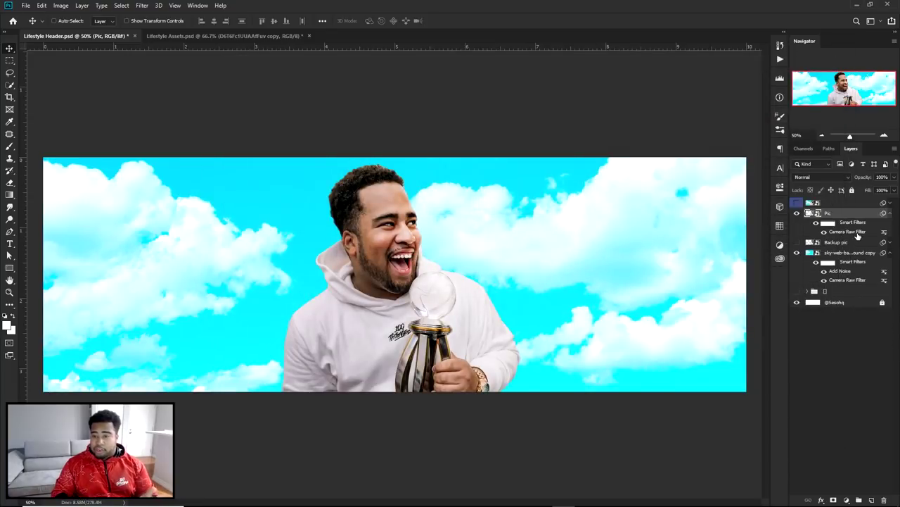
# - Edit Pic's Camera Raw Filter and raise its Clarity to about +34
pyautogui.doubleClick(851, 232)
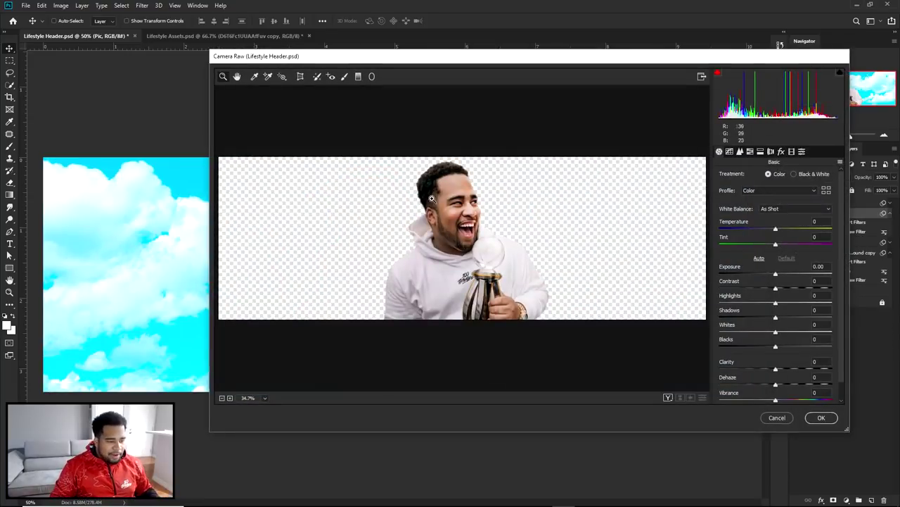
pyautogui.click(431, 198)
pyautogui.moveTo(777, 370); pyautogui.dragTo(795, 368)
pyautogui.moveTo(599, 257); pyautogui.dragTo(579, 167)
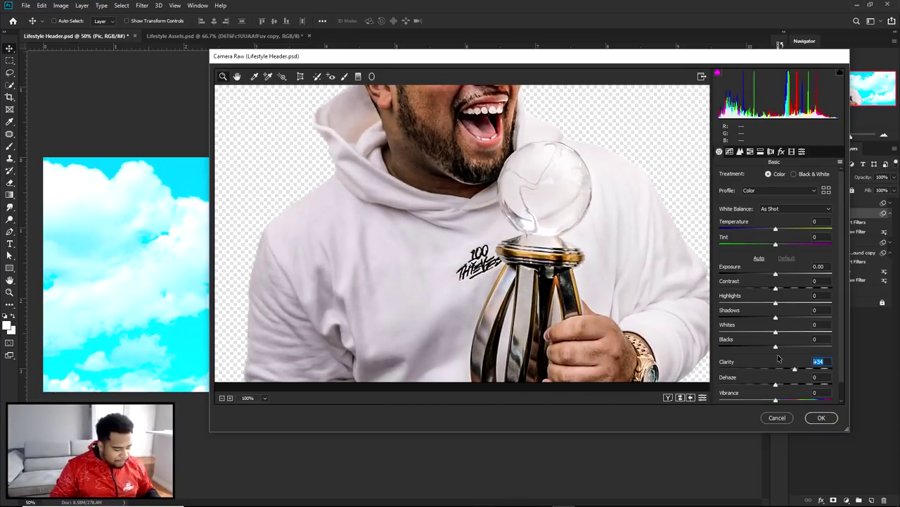
pyautogui.press('Up')
pyautogui.click(822, 418)
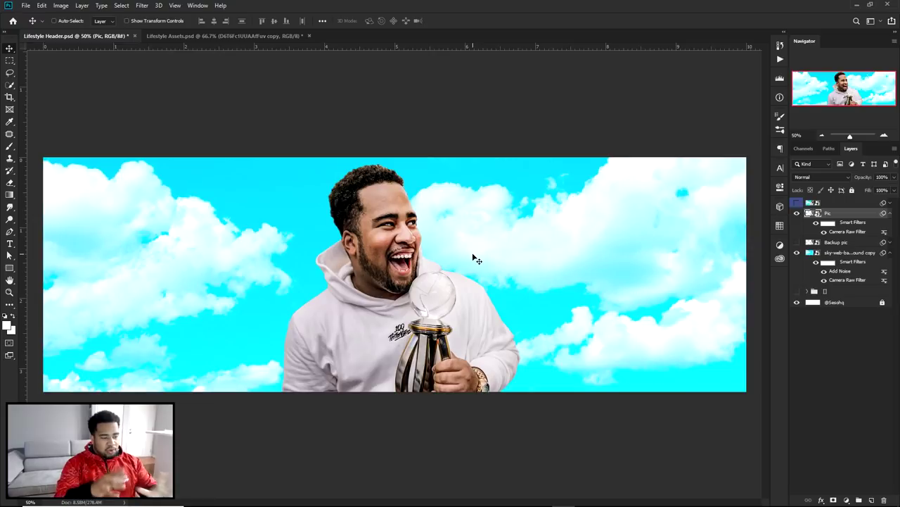
# - Check the Pic, Backup pic and sky layers by toggling their visibility, and compare the header with the finished reference
pyautogui.click(797, 242)
pyautogui.click(797, 213)
pyautogui.click(797, 213)
pyautogui.click(797, 214)
pyautogui.click(797, 213)
pyautogui.click(797, 213)
pyautogui.click(797, 213)
pyautogui.click(797, 252)
pyautogui.click(797, 242)
pyautogui.click(797, 252)
pyautogui.click(797, 202)
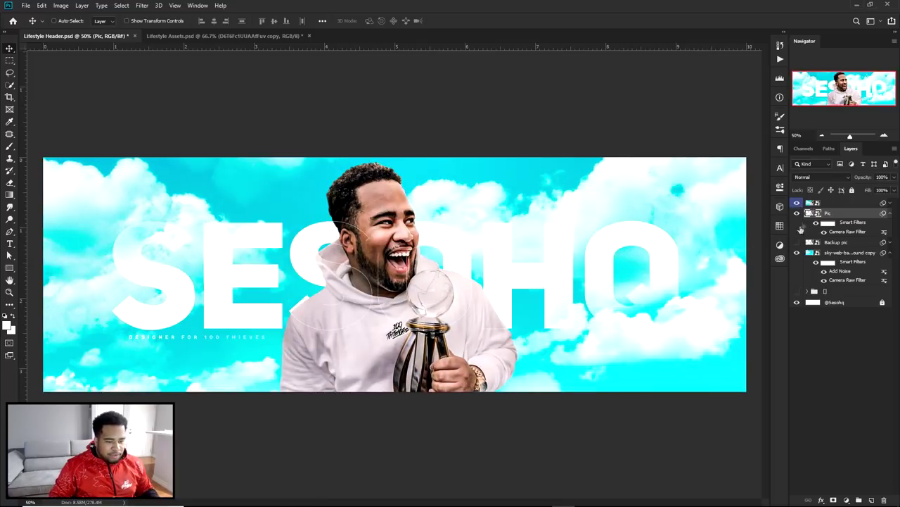
pyautogui.click(797, 202)
# - Add a white SESOHQ text line directly above the Backup pic layer, over the sky beside the man
pyautogui.click(835, 244)
pyautogui.press('t')
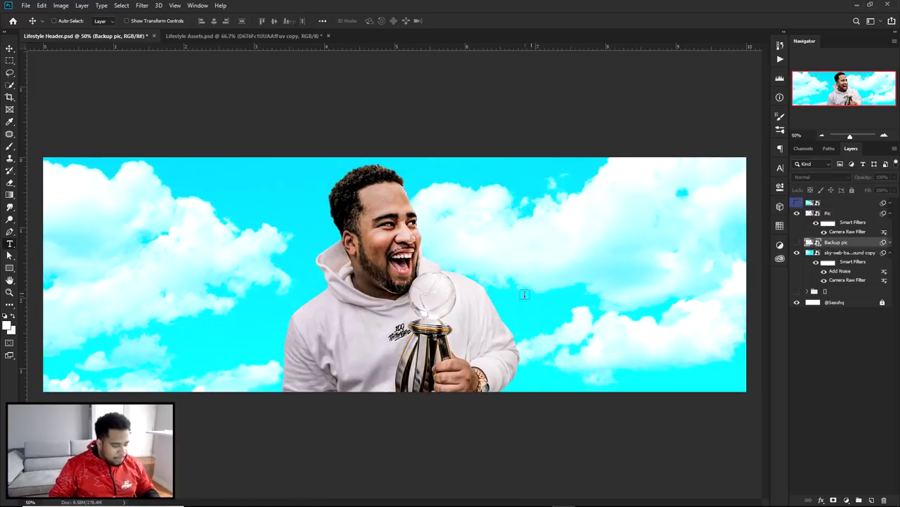
pyautogui.click(531, 284)
pyautogui.write('SESO')
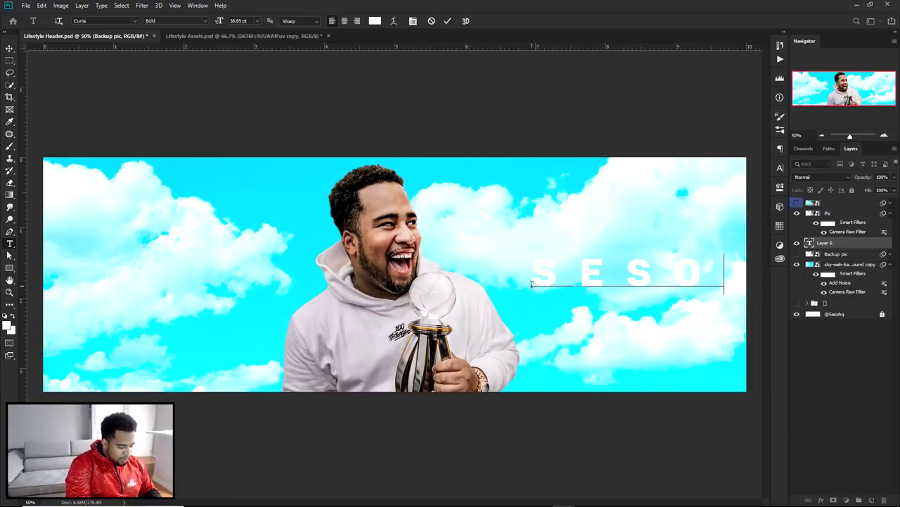
# - Format the SESOHQ text in Uni Sans Demo Heavy CAPS with its tracking set to 0
pyautogui.hotkey('ctrl', 'a')
pyautogui.click(780, 168)
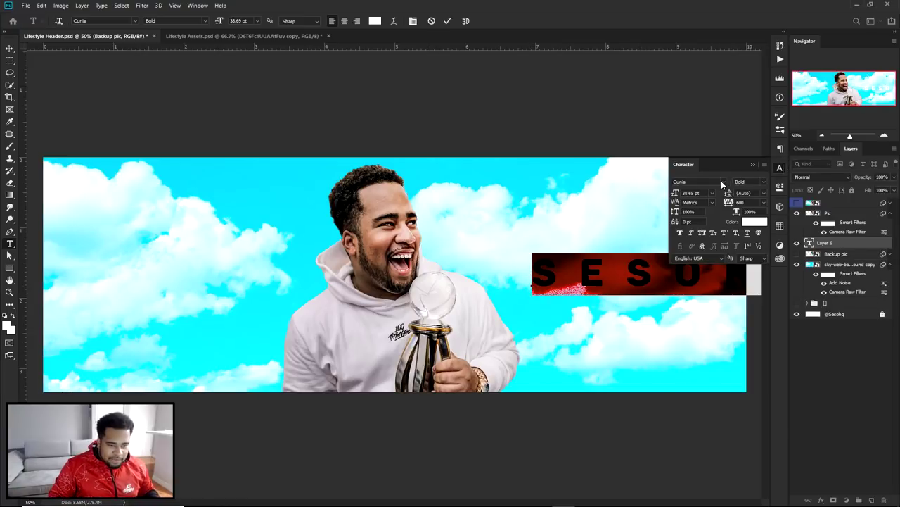
pyautogui.click(723, 181)
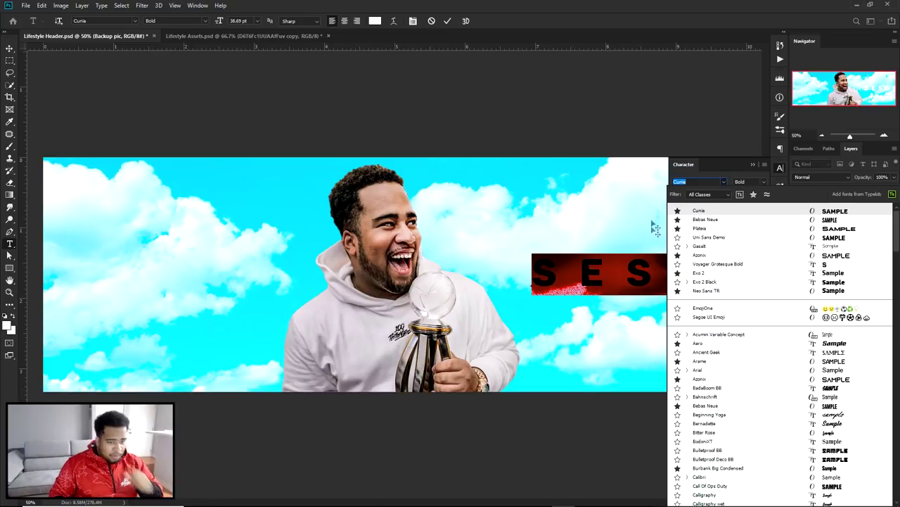
pyautogui.click(712, 243)
pyautogui.moveTo(748, 202); pyautogui.dragTo(640, 199)
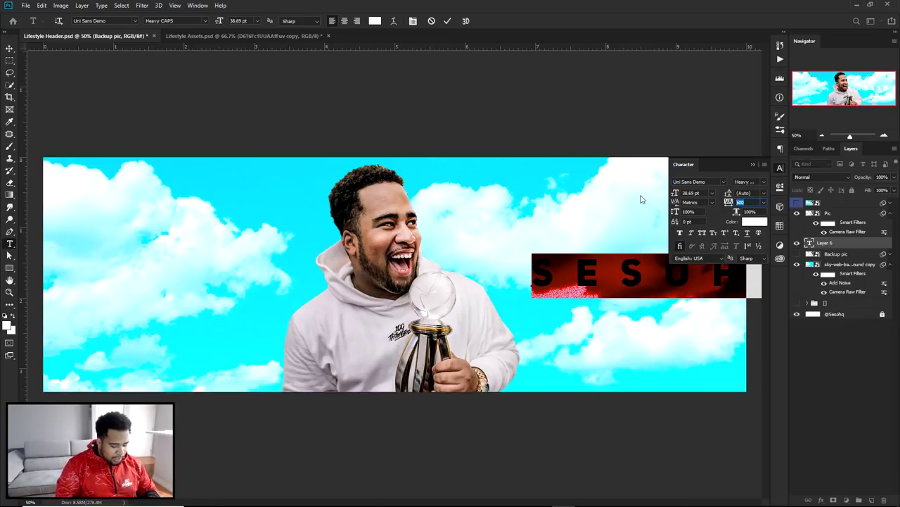
pyautogui.write('0')
pyautogui.press('Return')
pyautogui.click(447, 21)
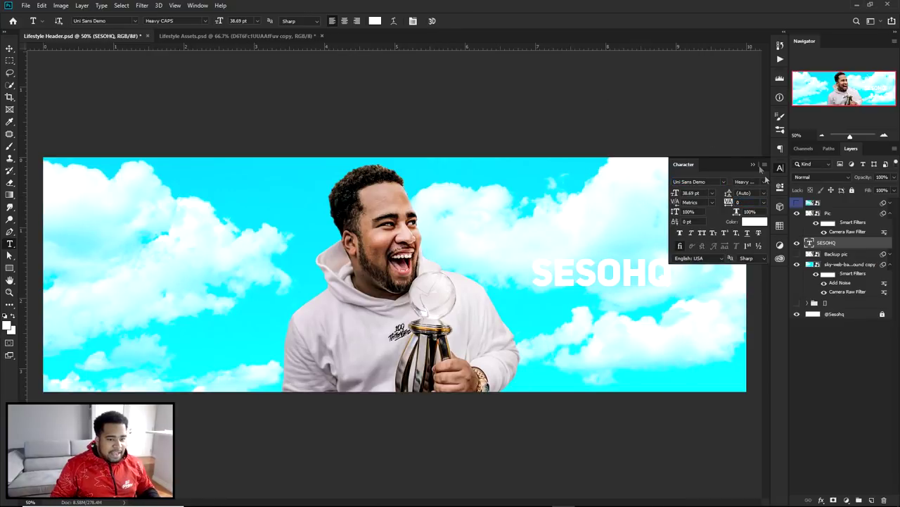
pyautogui.click(780, 167)
pyautogui.hotkey('ctrl', 't')
pyautogui.moveTo(672, 253); pyautogui.dragTo(654, 220)
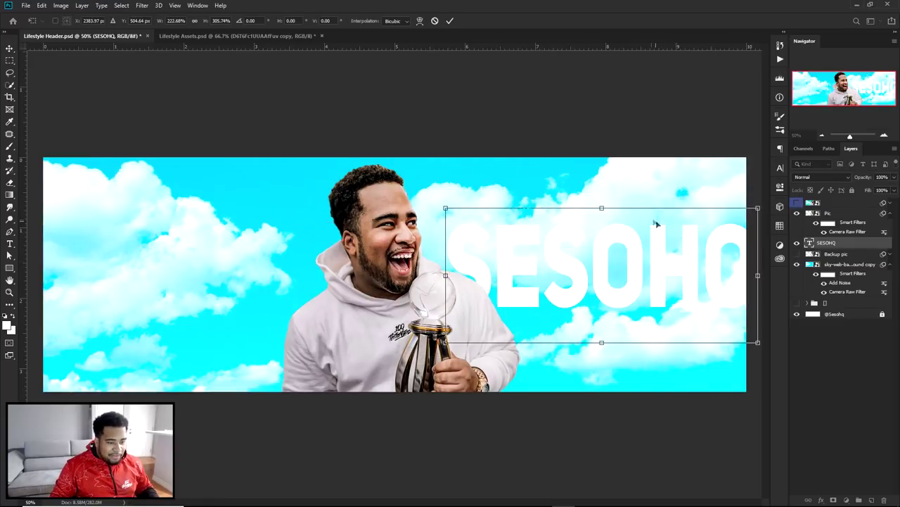
pyautogui.click(435, 20)
# - Scale up the SESOHQ text to span most of the header's width and position it centred behind the man
pyautogui.hotkey('ctrl', 't')
pyautogui.moveTo(529, 253); pyautogui.dragTo(85, 112)
pyautogui.moveTo(436, 211); pyautogui.dragTo(459, 289)
pyautogui.moveTo(695, 188); pyautogui.dragTo(714, 187)
pyautogui.press('Return')
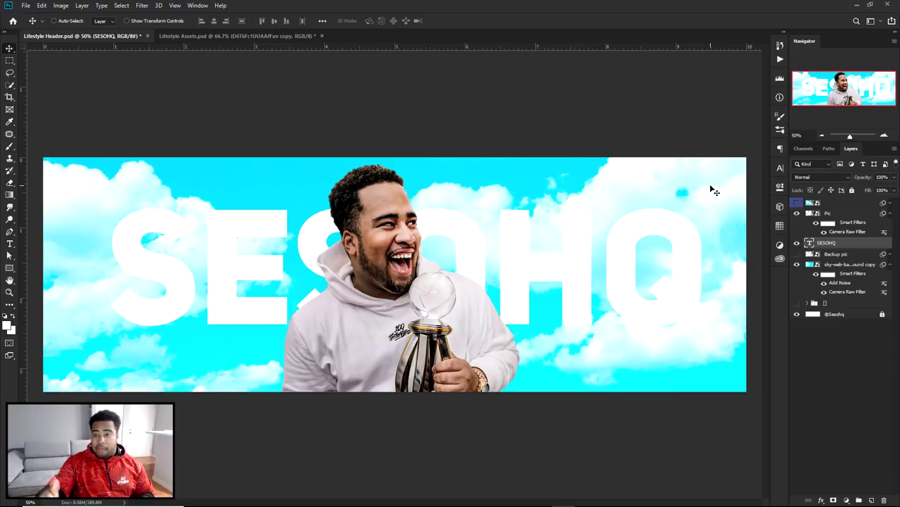
pyautogui.moveTo(595, 253); pyautogui.dragTo(581, 262)
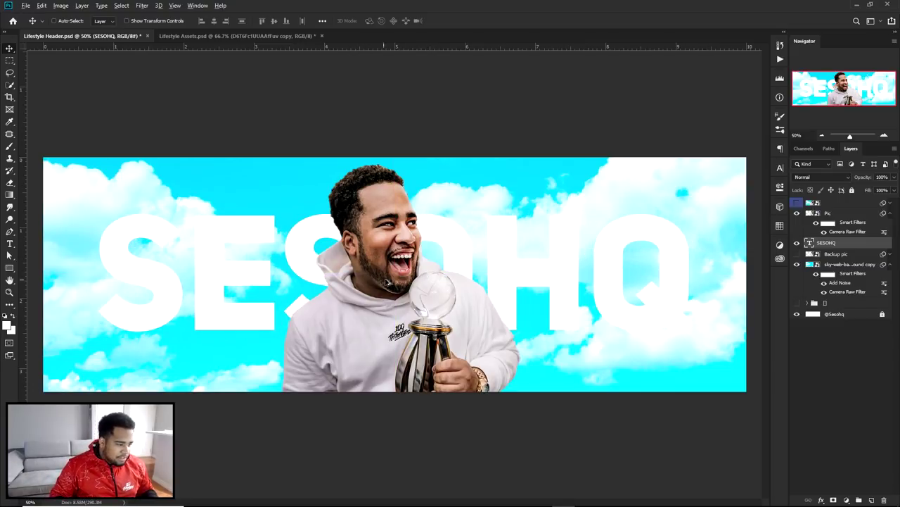
pyautogui.moveTo(498, 285); pyautogui.dragTo(500, 281)
# - Compare the lettering with the reference layer, examining closely how the reference's Q blends into the clouds
pyautogui.click(797, 203)
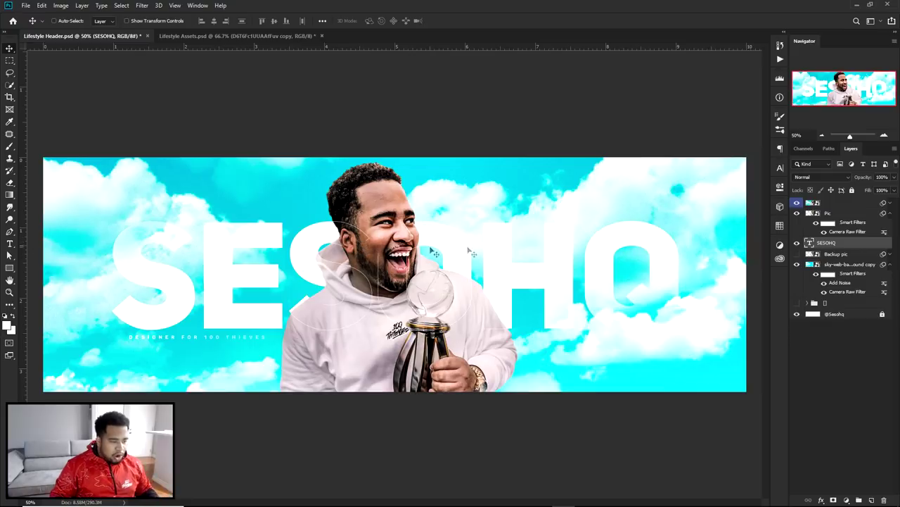
pyautogui.click(796, 204)
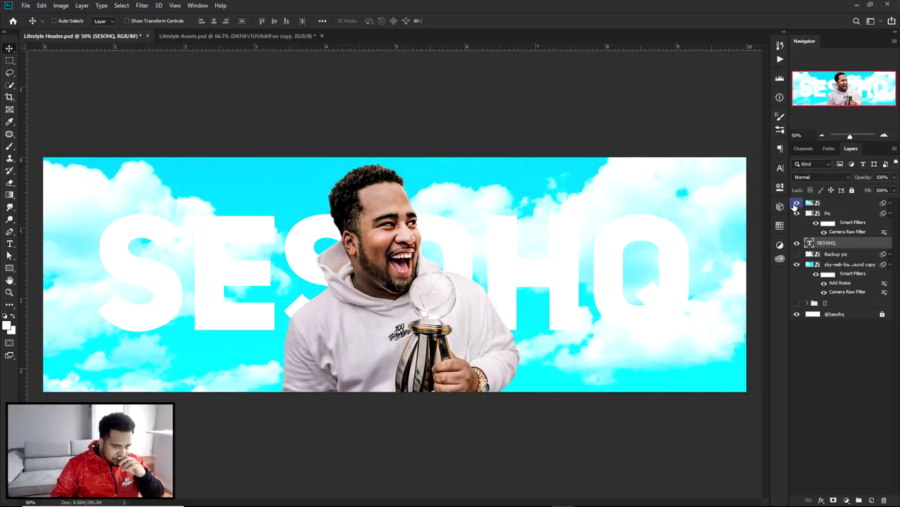
pyautogui.scroll(4, 681, 318)
pyautogui.moveTo(552, 211); pyautogui.dragTo(586, 359)
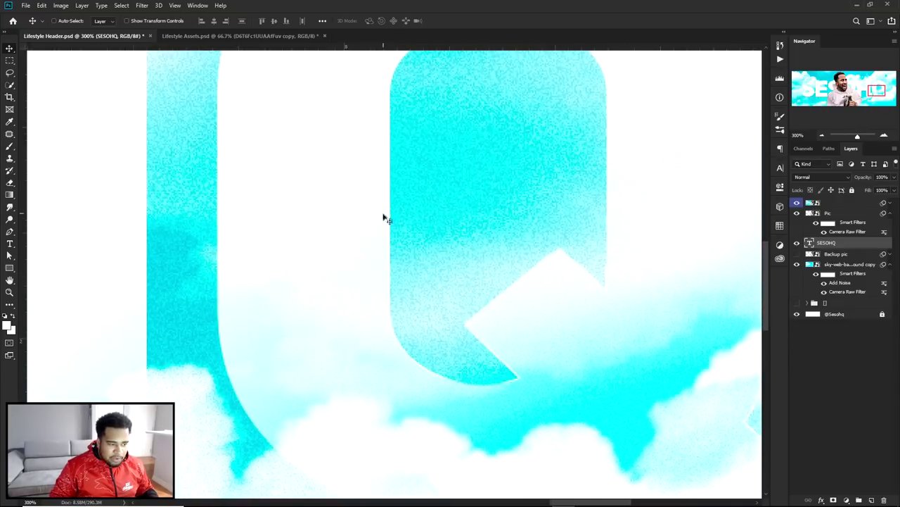
pyautogui.scroll(-4, 392, 339)
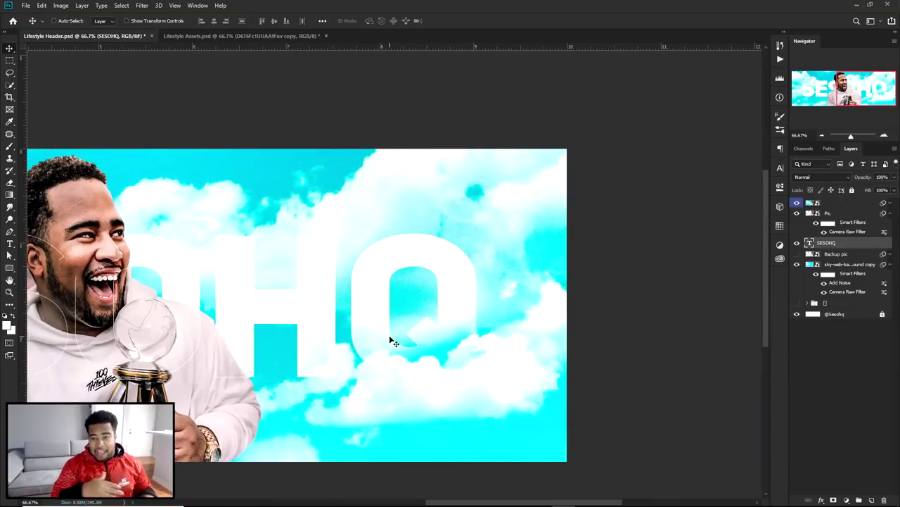
pyautogui.scroll(-1, 392, 341)
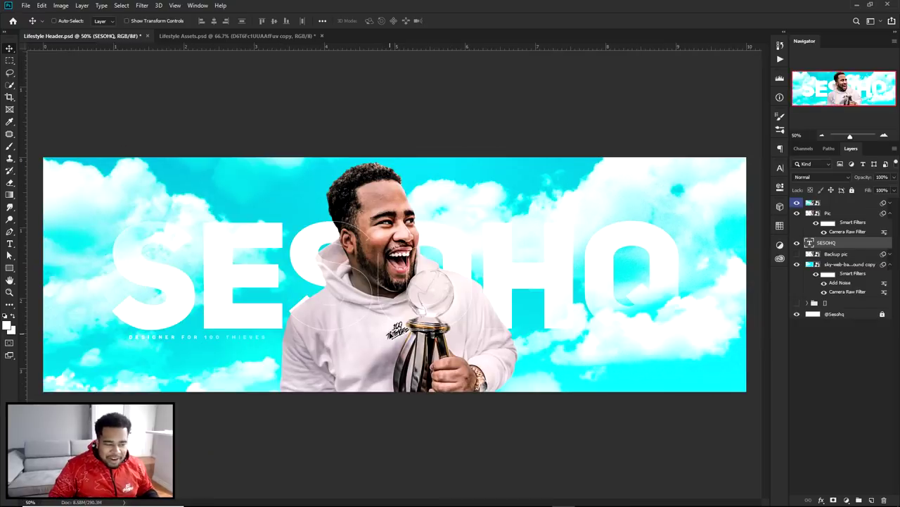
pyautogui.click(797, 203)
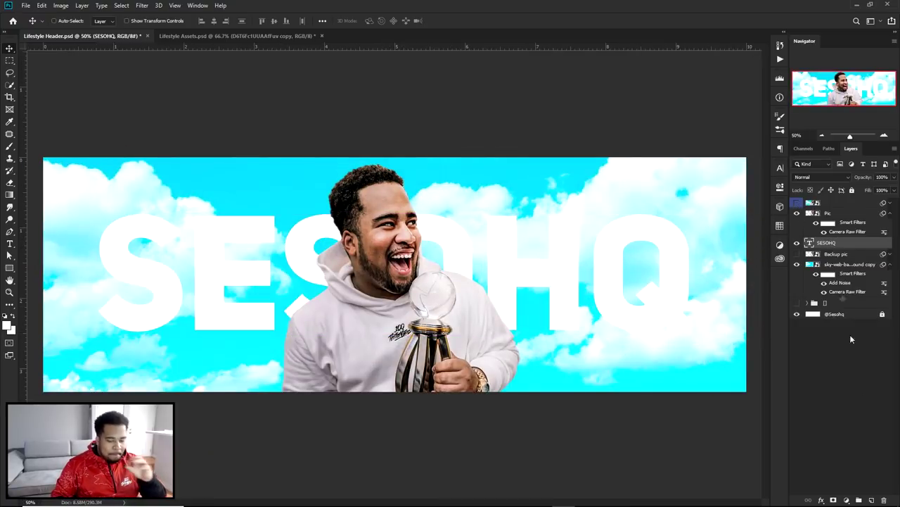
# - Add a layer mask to the SESOHQ text and set up a very large soft brush, undoing the trial stroke
pyautogui.click(834, 499)
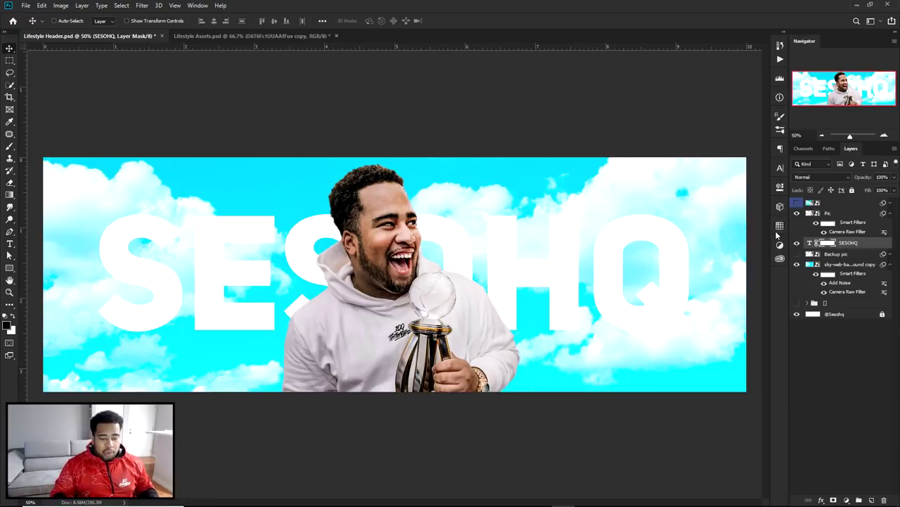
pyautogui.press('b')
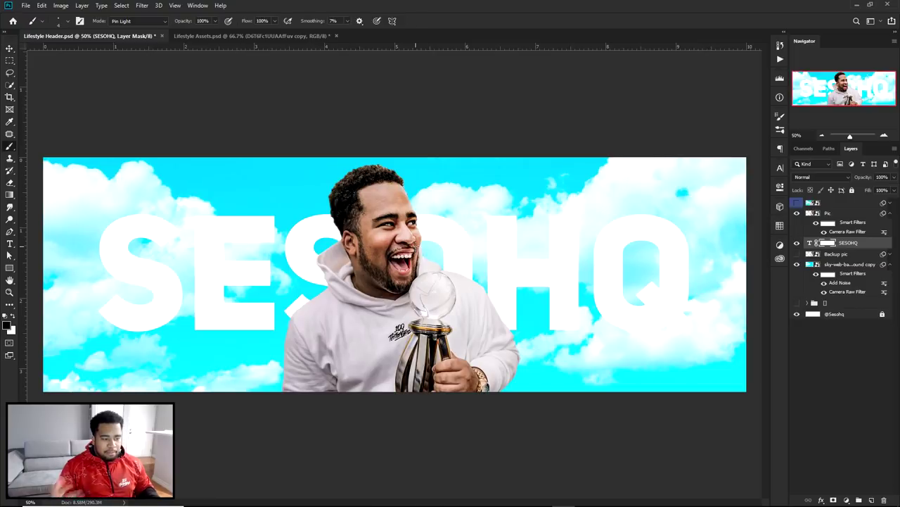
pyautogui.moveTo(358, 259)
pyautogui.mouseDown()
pyautogui.moveTo(467, 243)
pyautogui.moveTo(477, 258)
pyautogui.mouseUp()
pyautogui.rightClick(466, 243)
pyautogui.click(483, 274)
pyautogui.moveTo(624, 252)
pyautogui.mouseDown()
pyautogui.moveTo(423, 262)
pyautogui.moveTo(20, 254)
pyautogui.moveTo(422, 262)
pyautogui.mouseUp()
pyautogui.hotkey('ctrl', 'z')
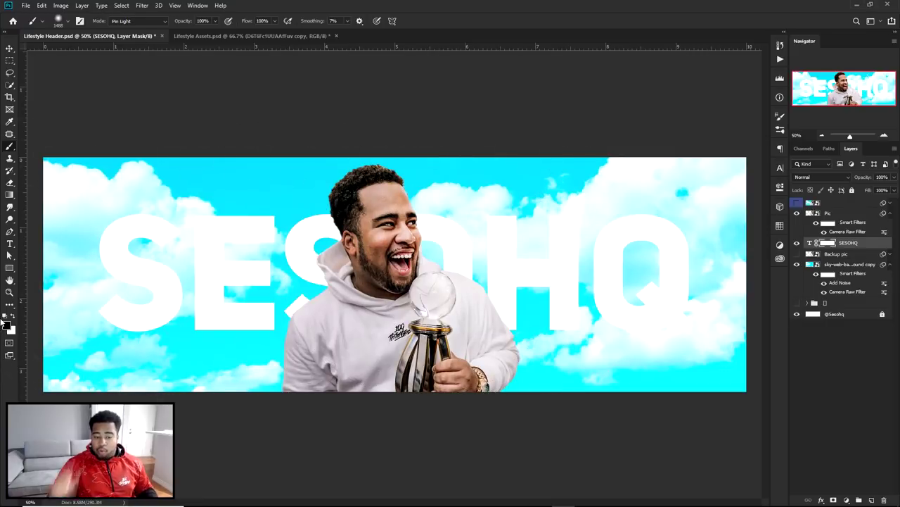
# - Try a pink foreground and a cyan 03caf3 background colour on the text layer, and restore the default colours on its mask
pyautogui.click(811, 244)
pyautogui.click(7, 325)
pyautogui.click(529, 345)
pyautogui.click(690, 320)
pyautogui.click(11, 331)
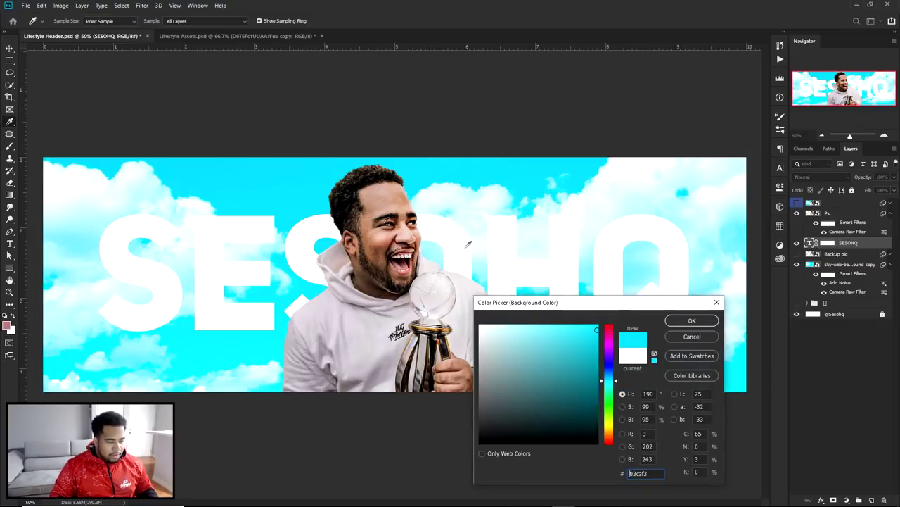
pyautogui.click(691, 319)
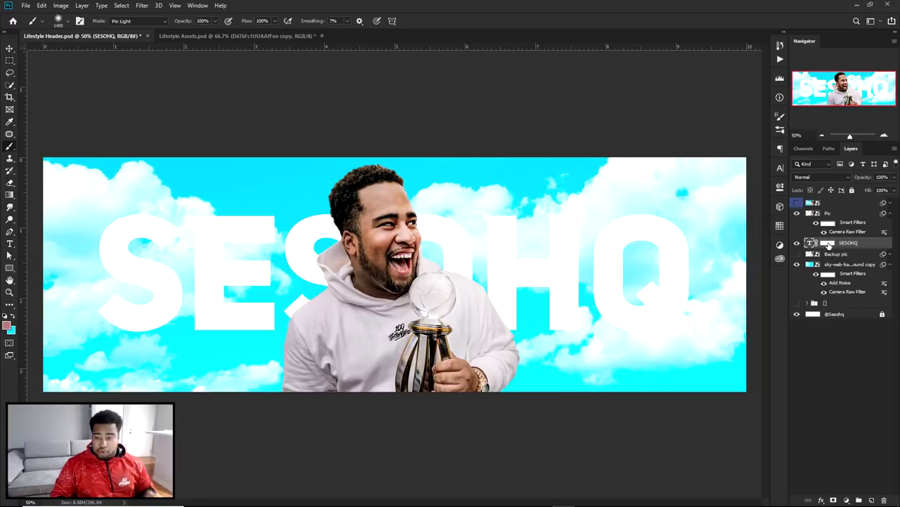
pyautogui.click(828, 243)
pyautogui.press('d')
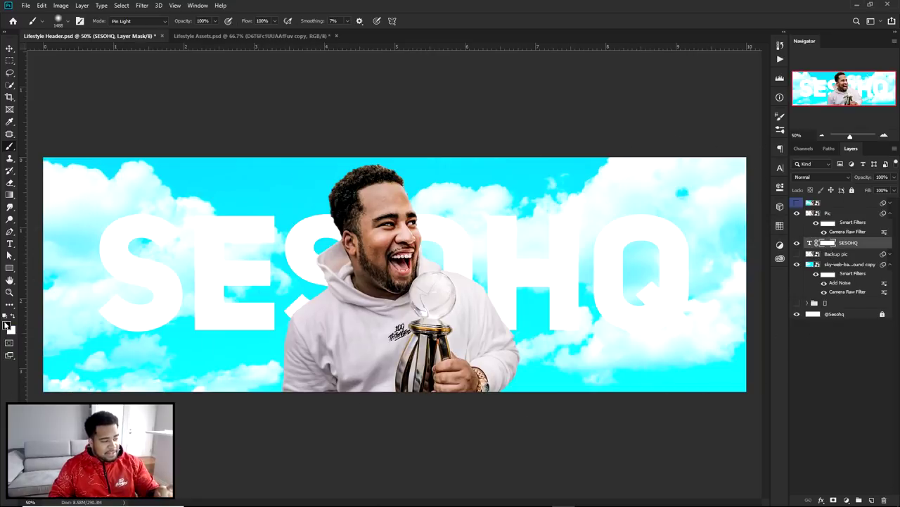
# - Try hiding the lower lettering by painting black on the SESOHQ mask with the large soft brush, and paint it back with white
pyautogui.click(809, 242)
pyautogui.click(826, 244)
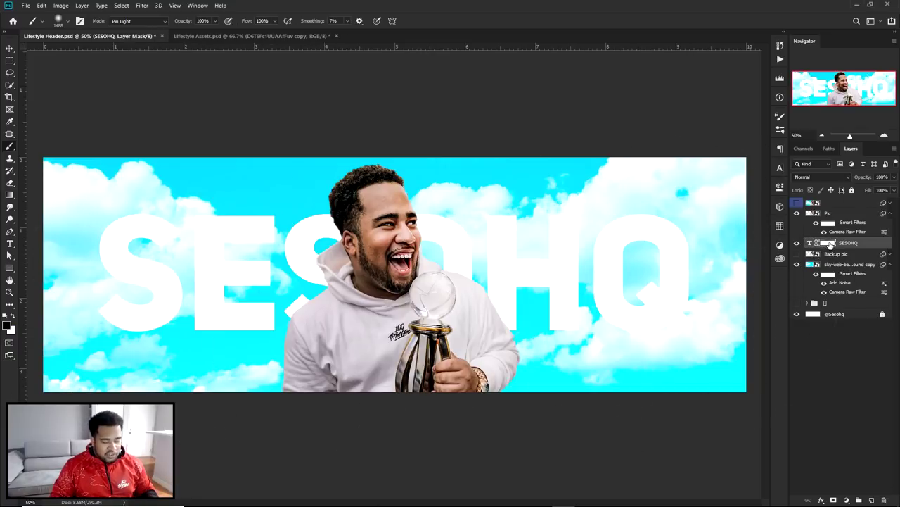
pyautogui.moveTo(731, 337); pyautogui.dragTo(514, 401)
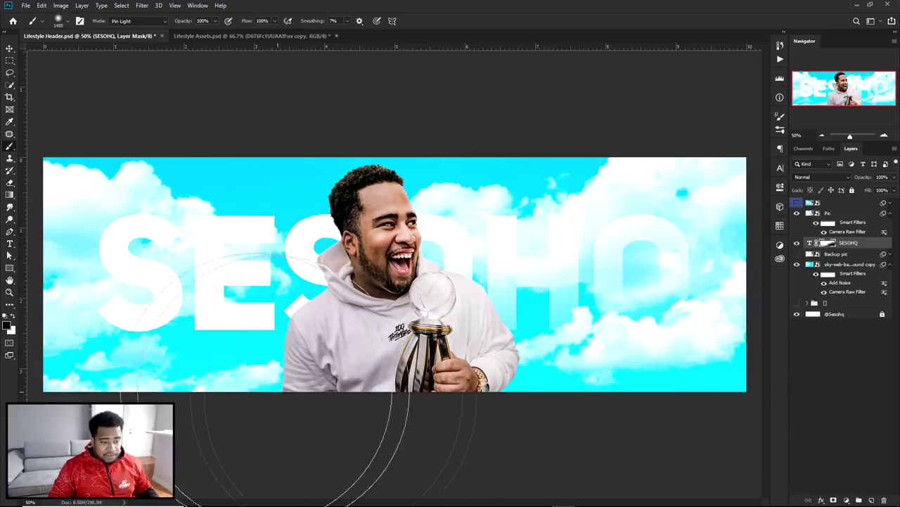
pyautogui.click(11, 319)
pyautogui.moveTo(261, 362)
pyautogui.mouseDown()
pyautogui.moveTo(528, 202)
pyautogui.moveTo(693, 116)
pyautogui.mouseUp()
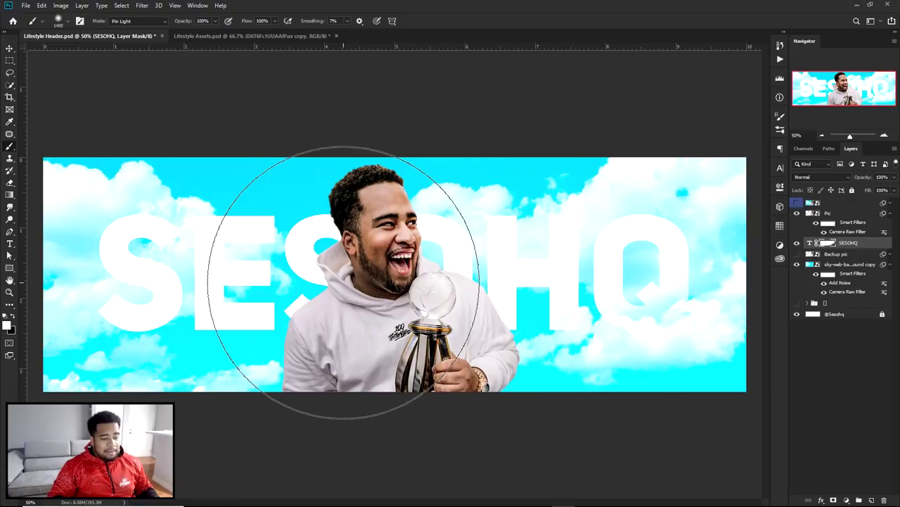
# - Fade the lower part of the Q into the clouds on the SESOHQ mask with a 960 px soft black brush, undoing the last stroke
pyautogui.click(12, 316)
pyautogui.moveTo(215, 246); pyautogui.dragTo(195, 246)
pyautogui.moveTo(633, 352); pyautogui.dragTo(559, 351)
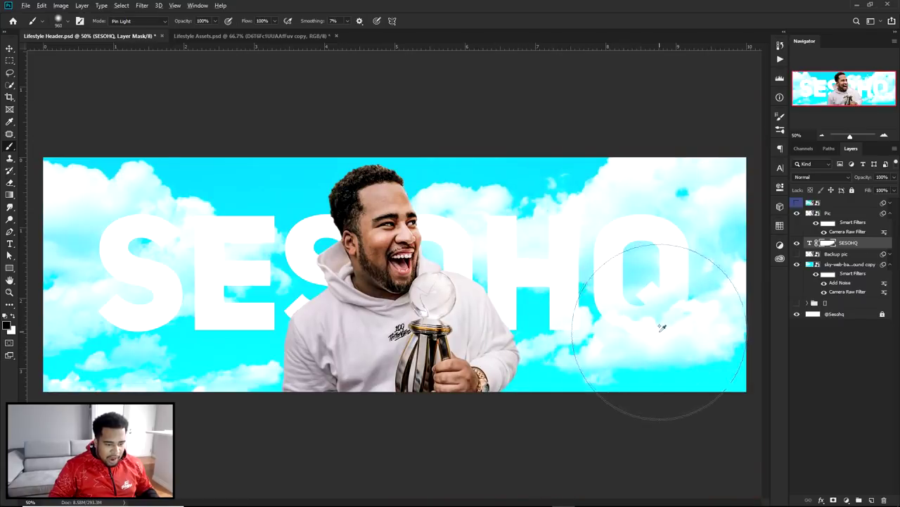
pyautogui.scroll(2, 660, 332)
pyautogui.scroll(-1, 669, 322)
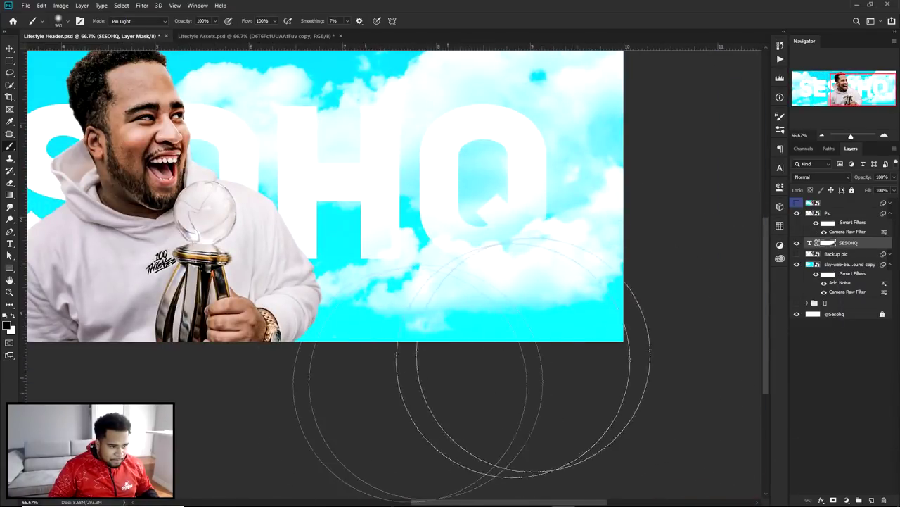
pyautogui.scroll(-1, 568, 331)
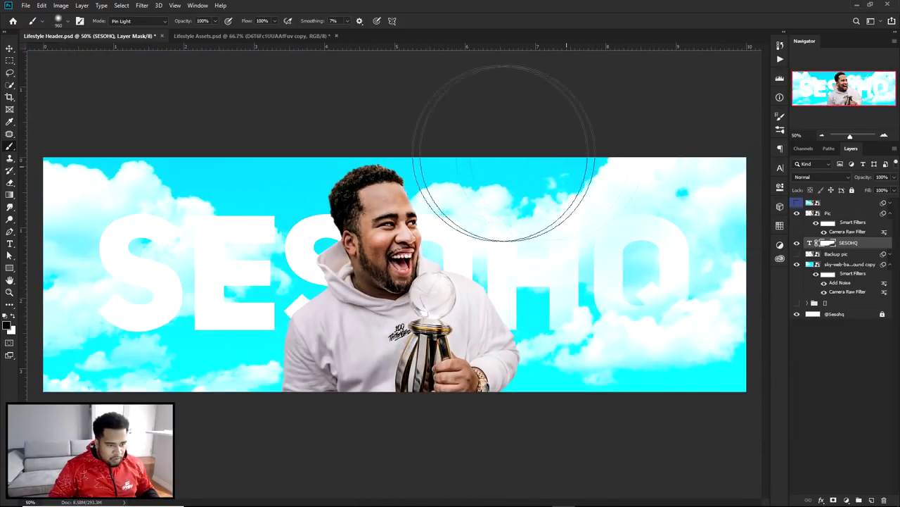
pyautogui.hotkey('ctrl', 'z')
# - Try fading the H with black strokes, down to a 160 px brush, and restore it using a 1220 px soft white brush
pyautogui.moveTo(557, 223); pyautogui.dragTo(494, 214)
pyautogui.moveTo(581, 203); pyautogui.dragTo(94, 202)
pyautogui.moveTo(626, 204); pyautogui.dragTo(540, 220)
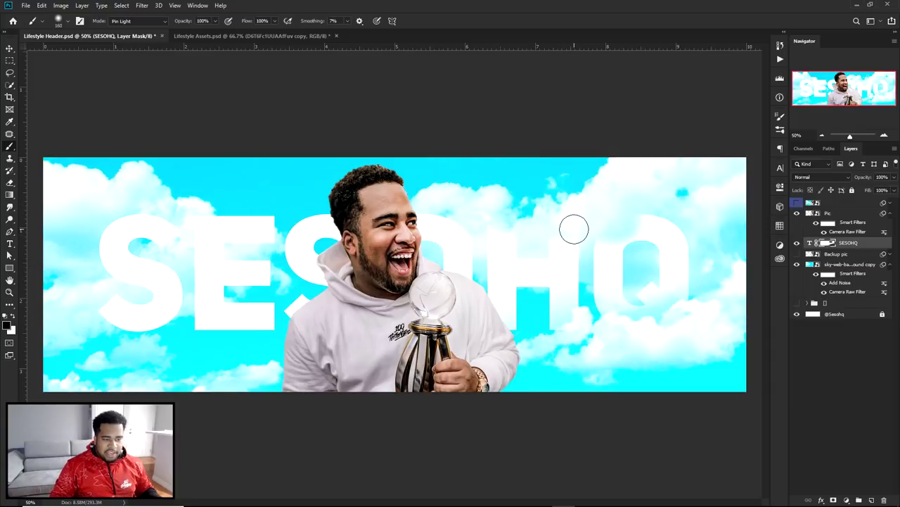
pyautogui.click(14, 316)
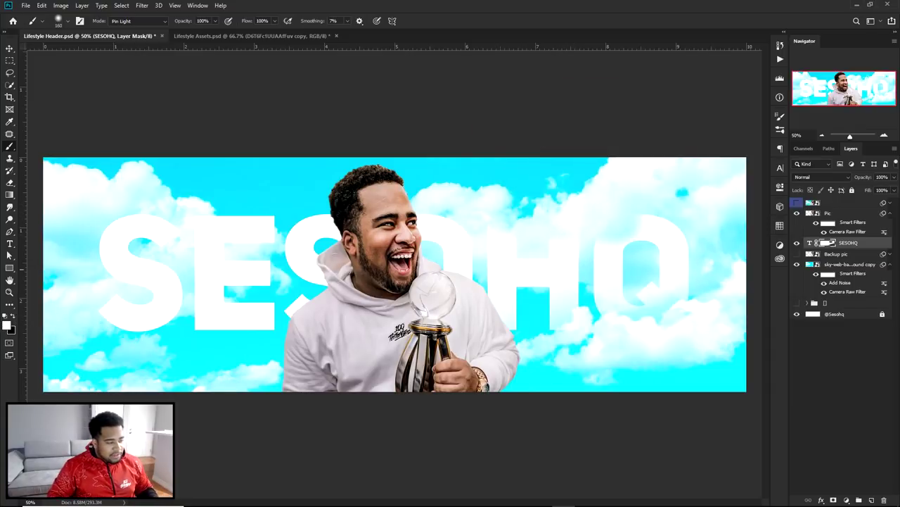
pyautogui.moveTo(503, 232); pyautogui.dragTo(588, 243)
pyautogui.moveTo(477, 261); pyautogui.dragTo(514, 265)
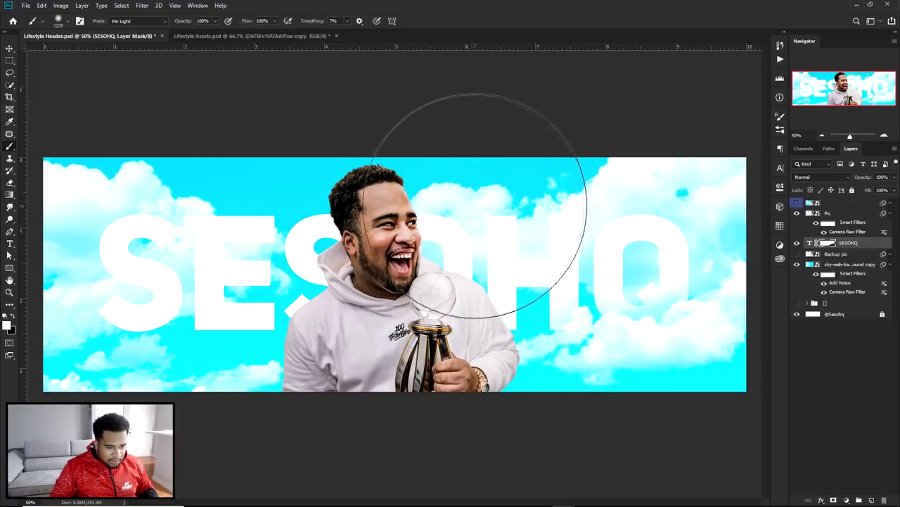
# - Fade the upper part of the first S into the clouds with a large soft black brush on the mask, undoing the extra trial dab
pyautogui.press('v')
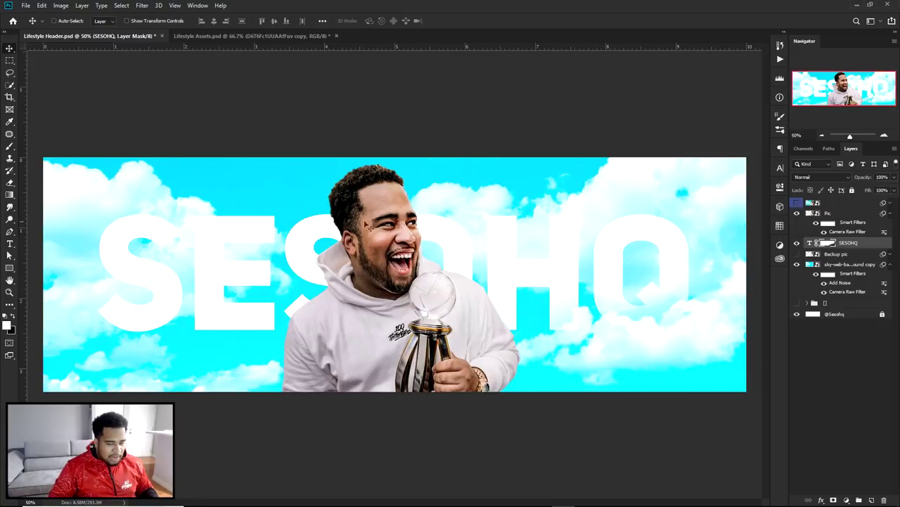
pyautogui.press('b')
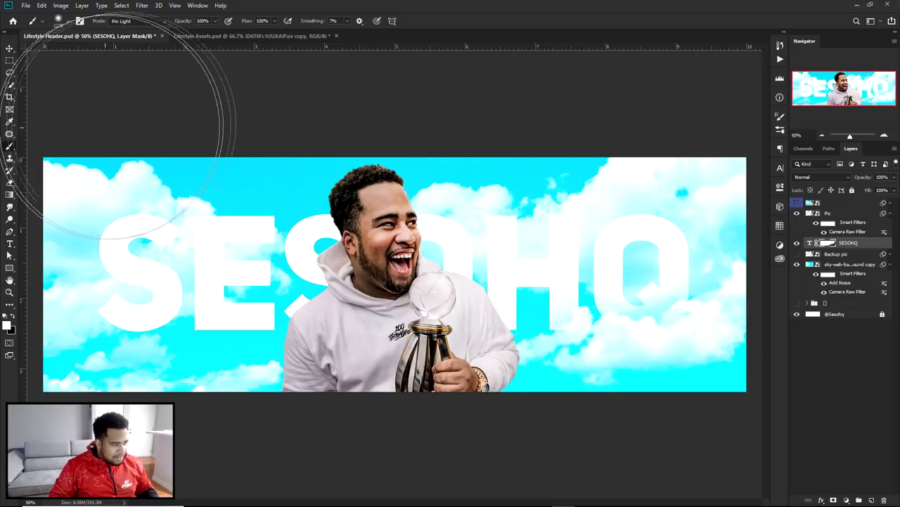
pyautogui.press('x')
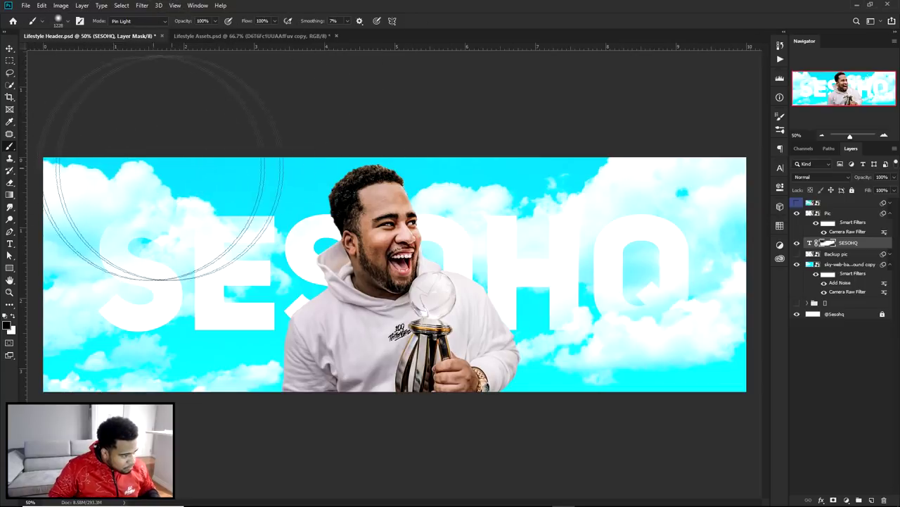
pyautogui.hotkey('ctrl', '-')
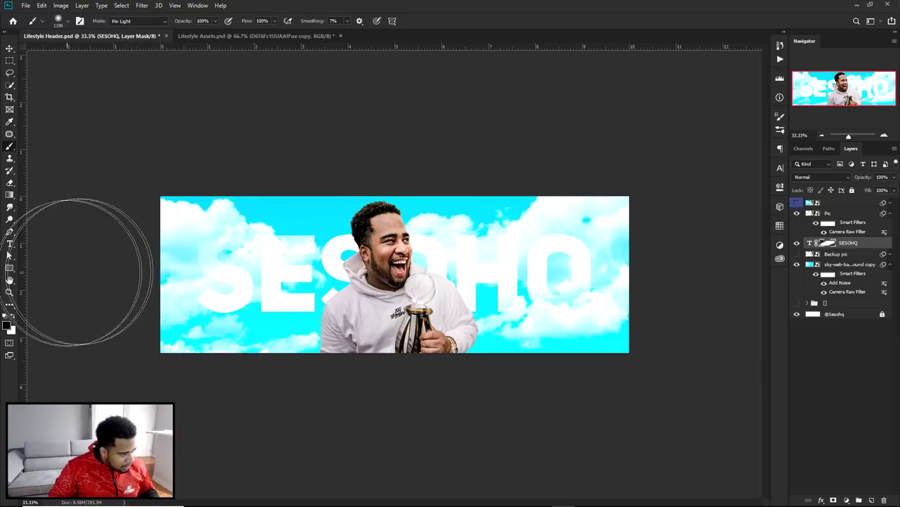
pyautogui.hotkey('ctrl', '+')
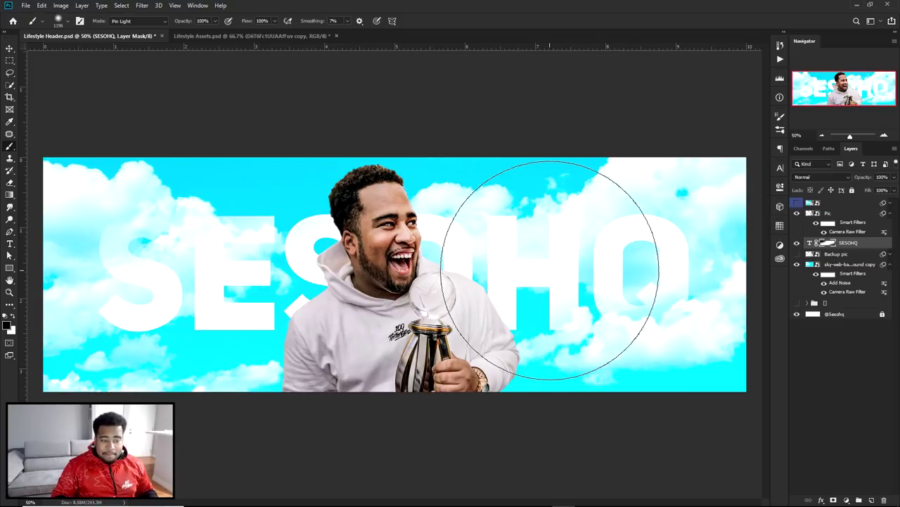
pyautogui.click(523, 280)
pyautogui.hotkey('ctrl', 'z')
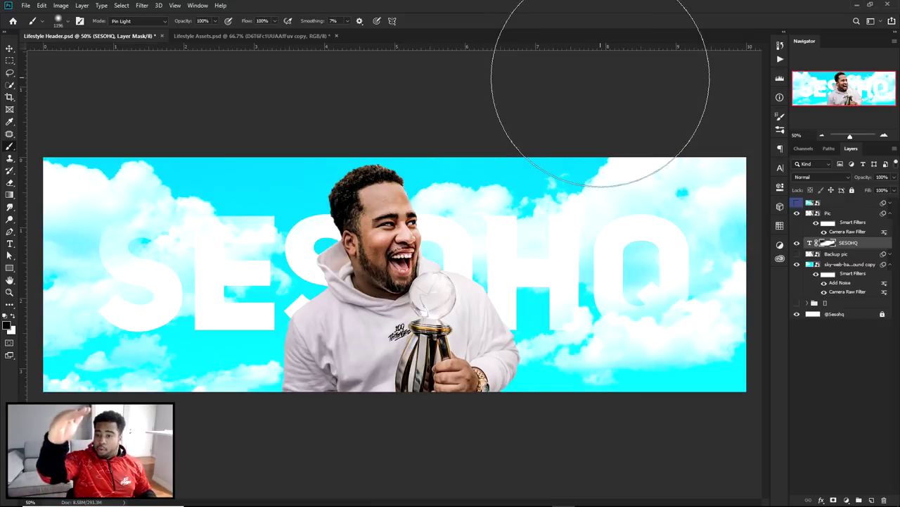
# - Create a new 1920 x 1080 px document at 300 ppi and fill its background with the cyan background colour
pyautogui.click(28, 6)
pyautogui.click(36, 15)
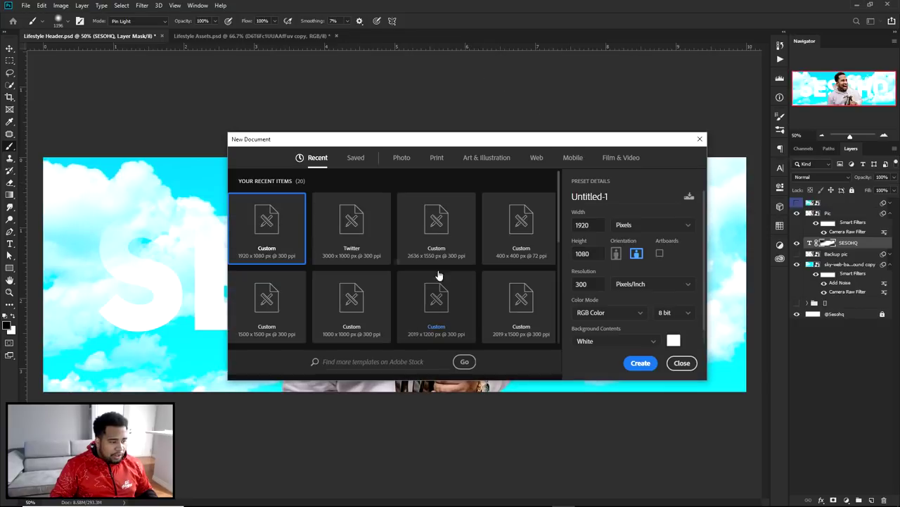
pyautogui.click(294, 239)
pyautogui.click(640, 362)
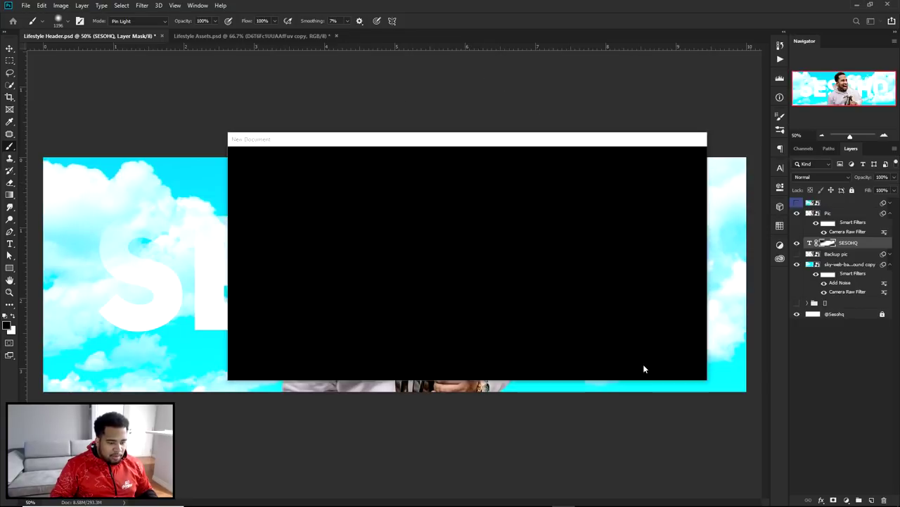
pyautogui.hotkey('ctrl', 'BackSpace')
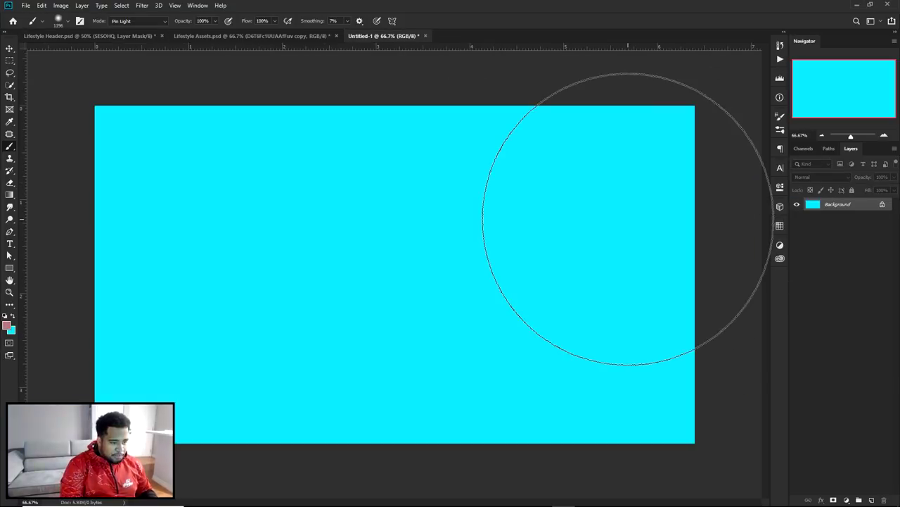
# - Add a new layer above the cyan background and change the brush mode from Pin Light to Normal, undoing the trial dabs
pyautogui.click(409, 283)
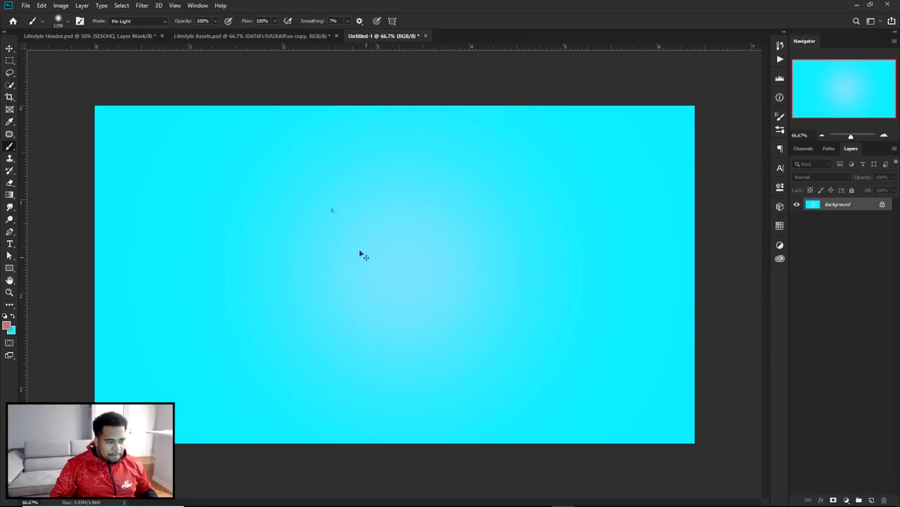
pyautogui.hotkey('ctrl', 'z')
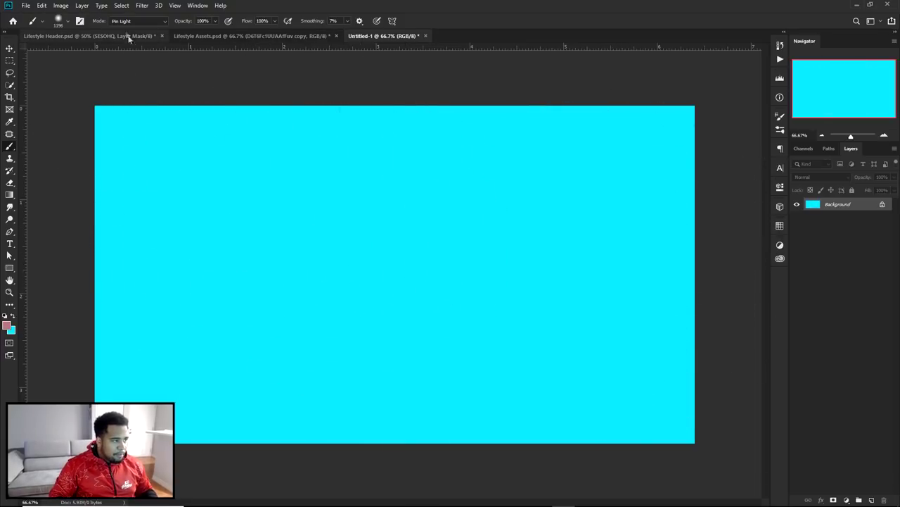
pyautogui.click(133, 20)
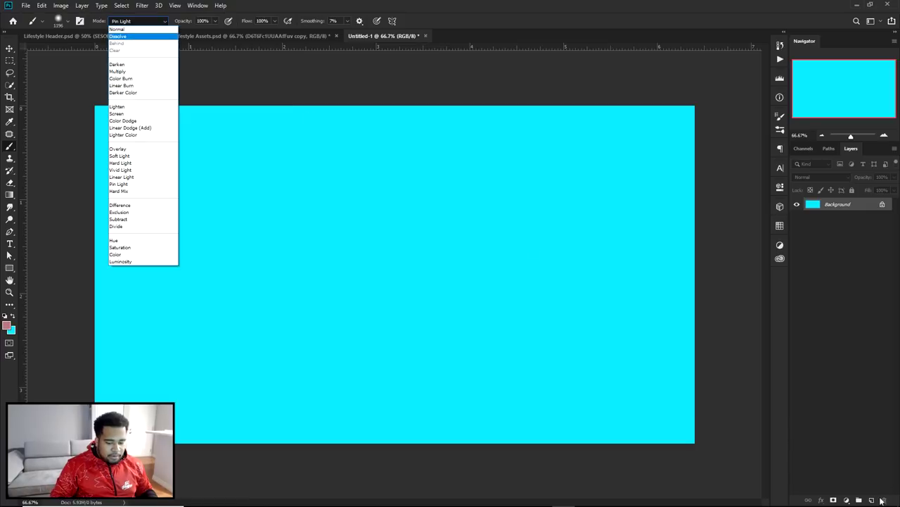
pyautogui.click(879, 500)
pyautogui.click(872, 500)
pyautogui.click(407, 283)
pyautogui.hotkey('ctrl', 'z')
pyautogui.click(138, 20)
pyautogui.click(123, 27)
pyautogui.click(412, 284)
pyautogui.hotkey('ctrl', 'z')
# - Try soft white brush dabs in the middle of the canvas using the default colours swapped, and undo them
pyautogui.click(5, 316)
pyautogui.click(12, 316)
pyautogui.click(392, 263)
pyautogui.hotkey('ctrl', 'z')
pyautogui.click(416, 268)
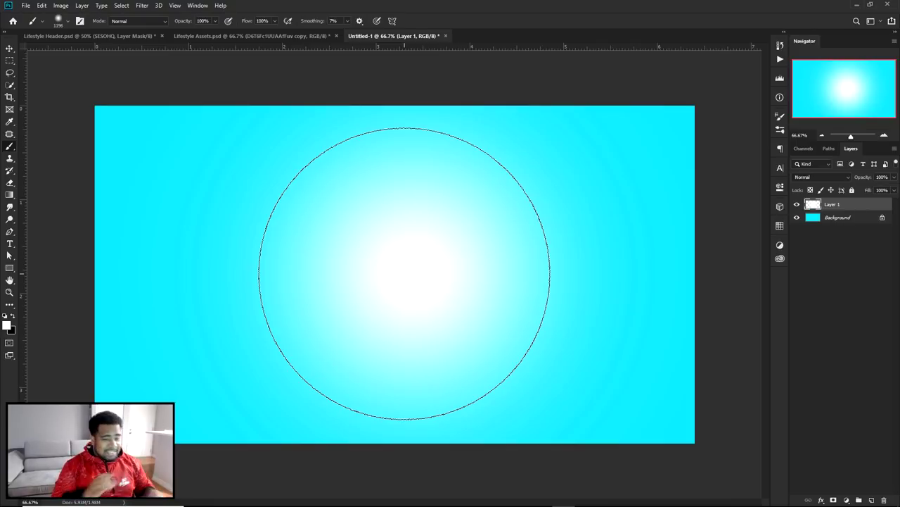
pyautogui.hotkey('ctrl', 'z')
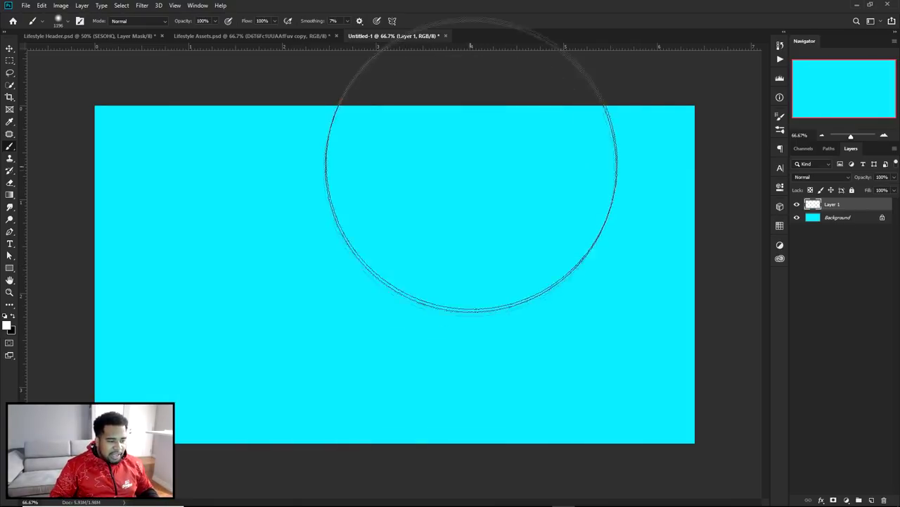
# - Paint a small red dot in the centre of the canvas with a 23 px brush
pyautogui.moveTo(388, 285); pyautogui.dragTo(207, 287)
pyautogui.moveTo(381, 277); pyautogui.dragTo(380, 275)
pyautogui.click(6, 324)
pyautogui.click(571, 353)
pyautogui.click(691, 321)
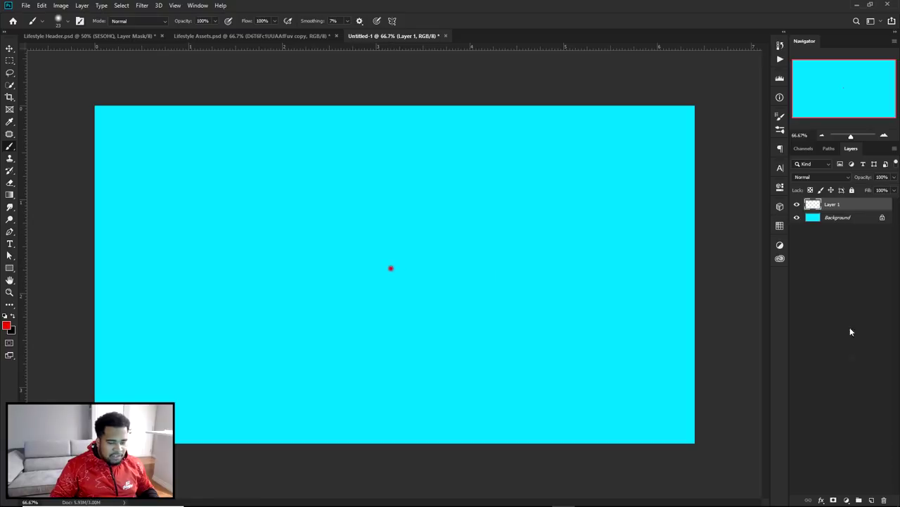
# - Add a new layer beneath the red dot's layer and set up an 857 px soft white brush, undoing the trial dab
pyautogui.click(871, 500)
pyautogui.click(4, 317)
pyautogui.click(13, 316)
pyautogui.moveTo(308, 282)
pyautogui.mouseDown()
pyautogui.moveTo(471, 283)
pyautogui.moveTo(389, 268)
pyautogui.mouseUp()
pyautogui.click(385, 269)
pyautogui.hotkey('ctrl', 'z')
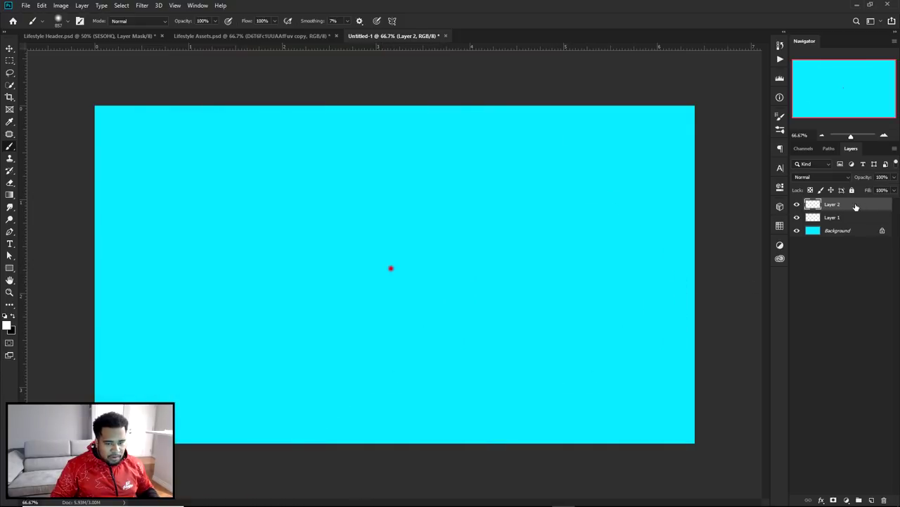
pyautogui.moveTo(856, 207); pyautogui.dragTo(853, 224)
# - Try a soft white glow centred behind the red dot on the lower layer, and undo it
pyautogui.click(378, 274)
pyautogui.hotkey('ctrl', 'z')
pyautogui.click(391, 268)
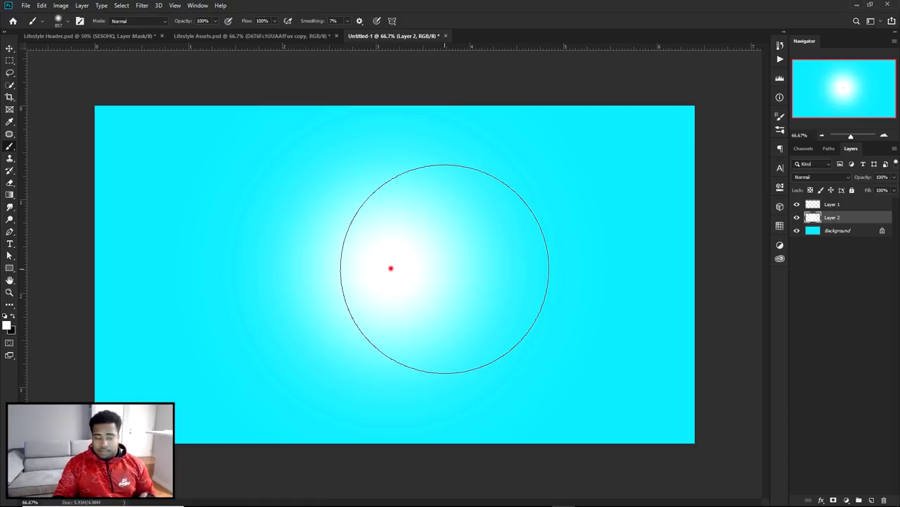
pyautogui.hotkey('ctrl', 'z')
# - Enlarge the brush and paint a big soft white glow to the right of the red dot, examining its gradual fade up close
pyautogui.moveTo(450, 266); pyautogui.dragTo(535, 275)
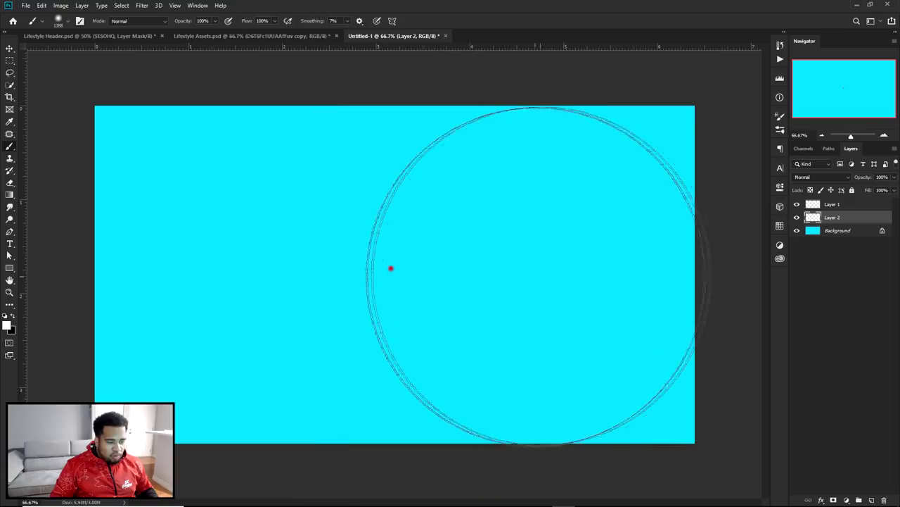
pyautogui.click(609, 211)
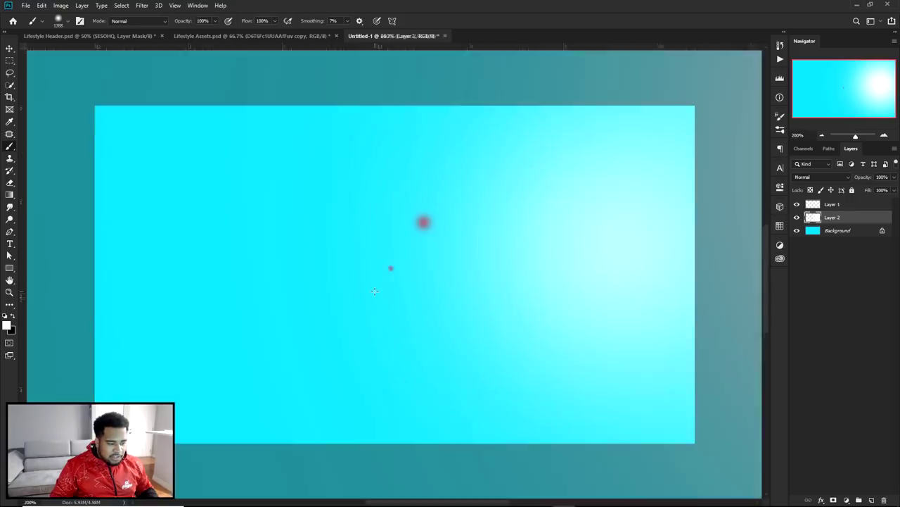
pyautogui.press('v')
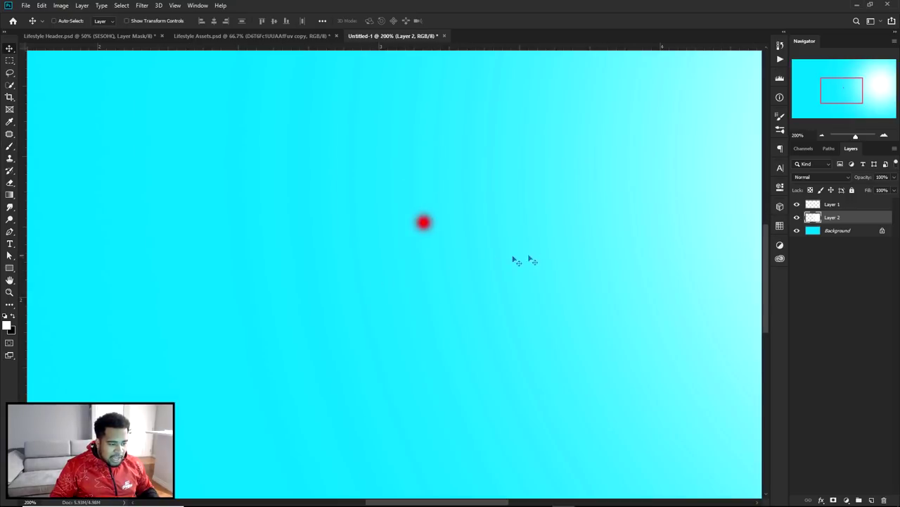
pyautogui.moveTo(549, 256); pyautogui.dragTo(378, 253)
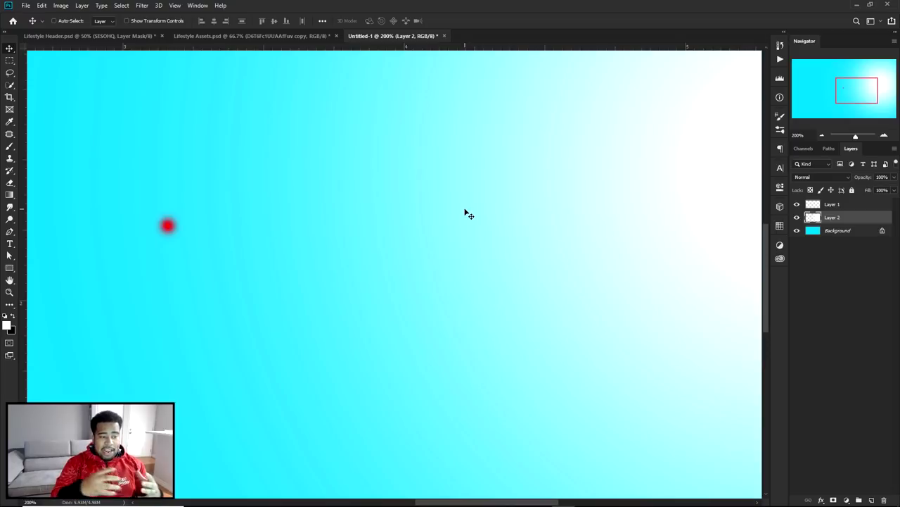
pyautogui.hotkey('ctrl', '0')
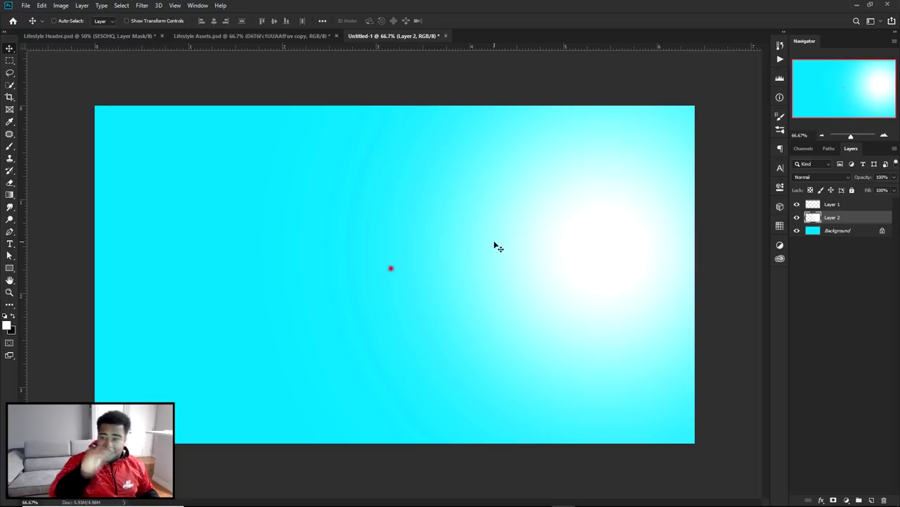
# - Return to the Lifestyle Header document, examine how the first S blends into the clouds, and compare with the SESOHQ layer hidden and shown
pyautogui.click(128, 39)
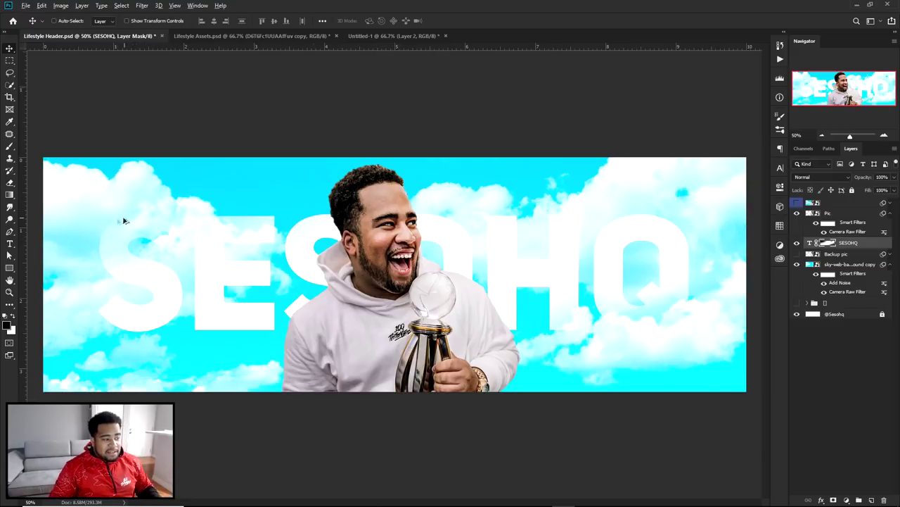
pyautogui.scroll(6, 123, 221)
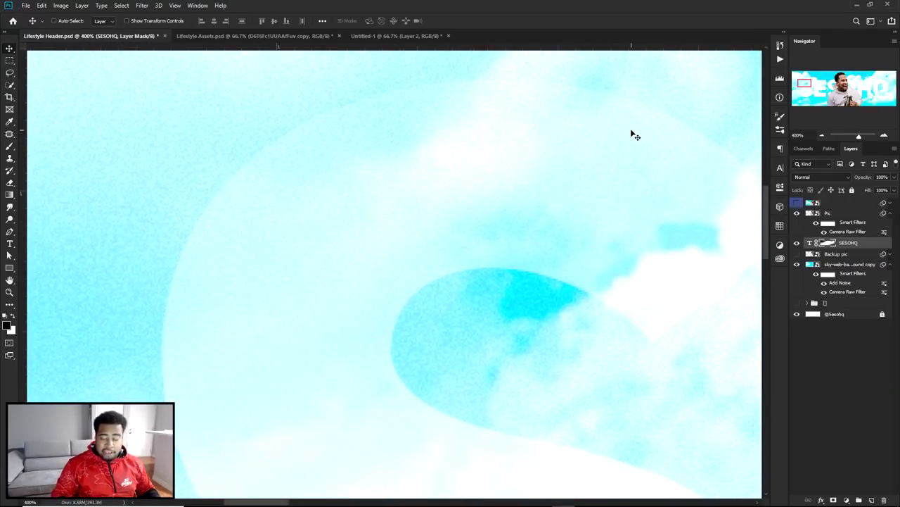
pyautogui.scroll(-6, 567, 199)
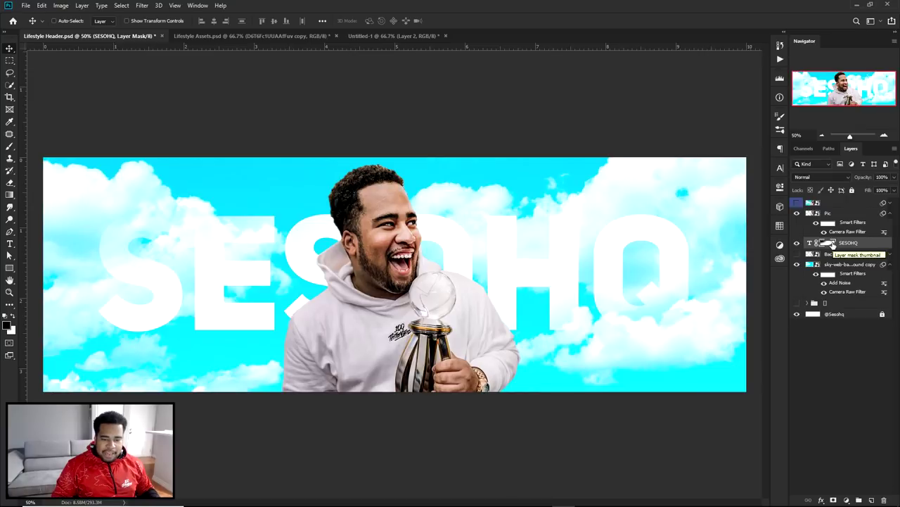
pyautogui.click(797, 243)
pyautogui.click(797, 243)
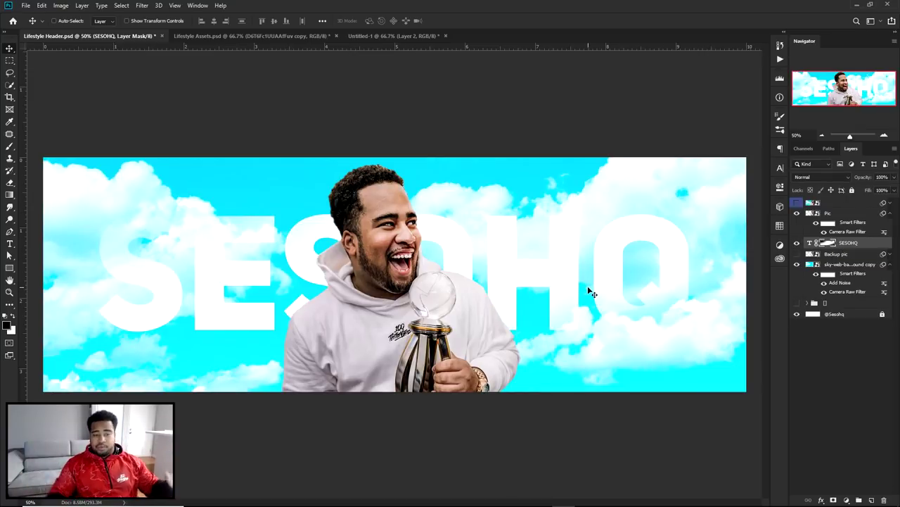
# - Duplicate the SESOHQ layer together with its mask, and undo the trial upward move of the copy
pyautogui.hotkey('ctrl', 'j')
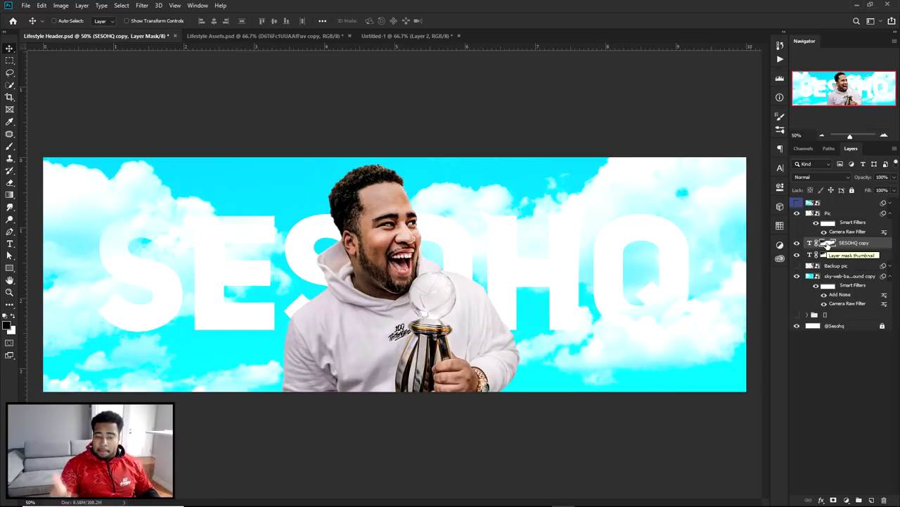
pyautogui.moveTo(829, 244); pyautogui.dragTo(871, 500)
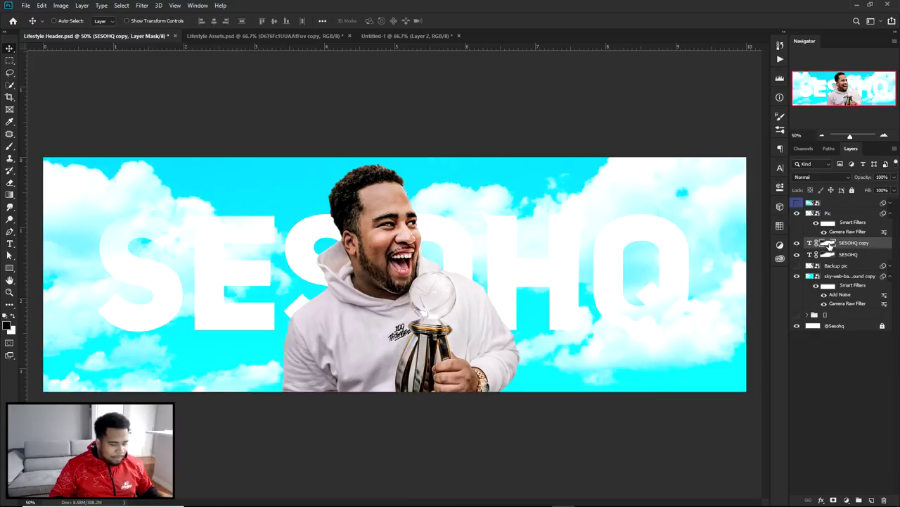
pyautogui.moveTo(485, 309); pyautogui.dragTo(500, 255)
pyautogui.scroll(1, 185, 159)
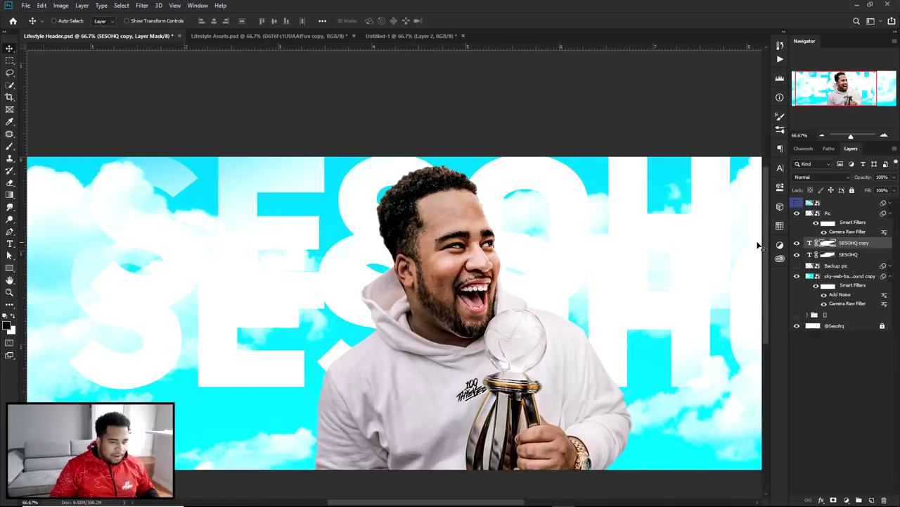
pyautogui.hotkey('ctrl', 'z')
# - Label the original SESOHQ layer red and hide it, leaving the copy showing
pyautogui.rightClick(798, 255)
pyautogui.click(821, 290)
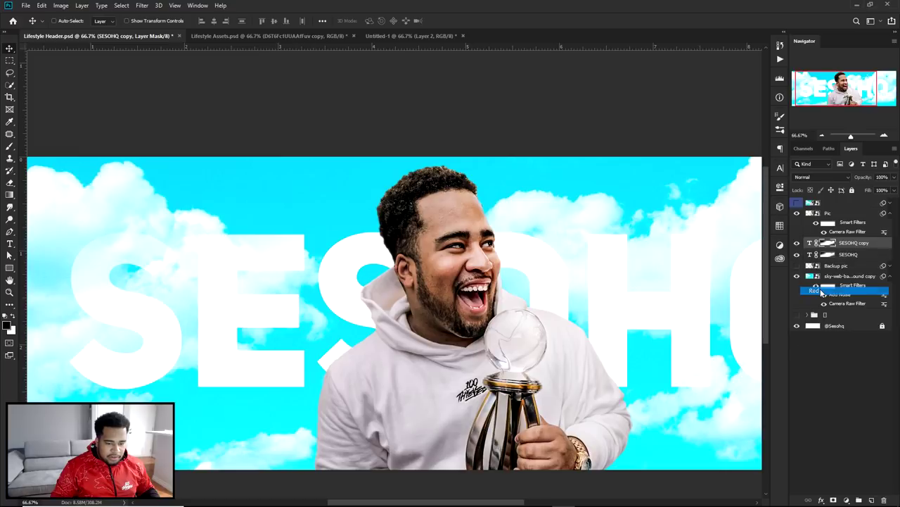
pyautogui.click(802, 245)
pyautogui.moveTo(673, 245); pyautogui.dragTo(428, 215)
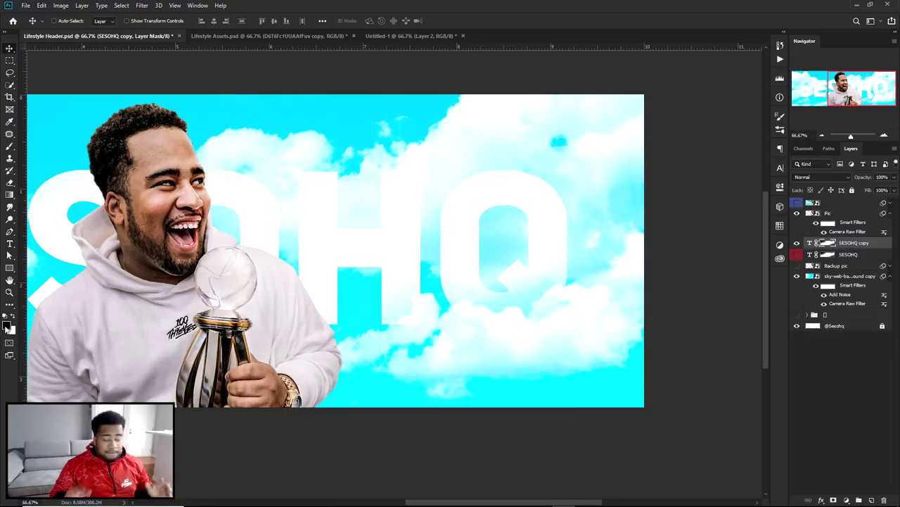
# - Fill the SESOHQ copy's mask with black as a trial, and refill it with white to reveal the whole lettering
pyautogui.hotkey('alt', 'BackSpace')
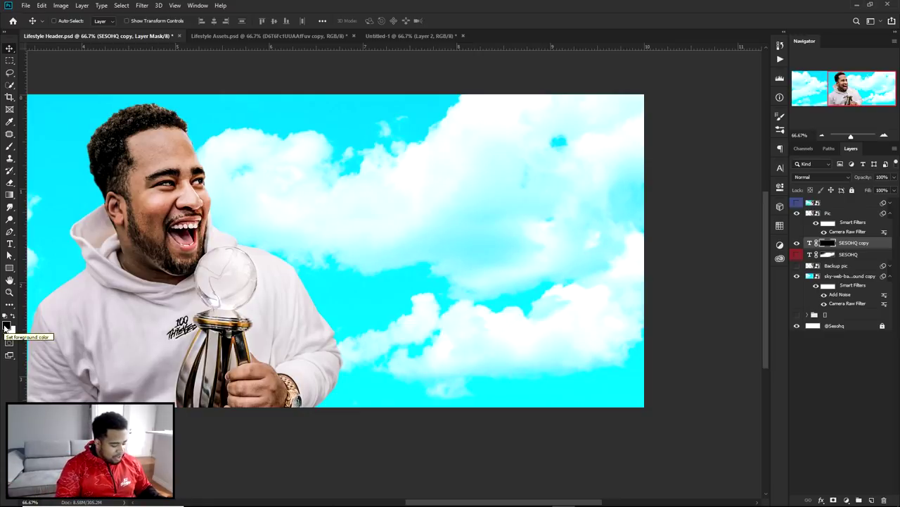
pyautogui.hotkey('ctrl', 'BackSpace')
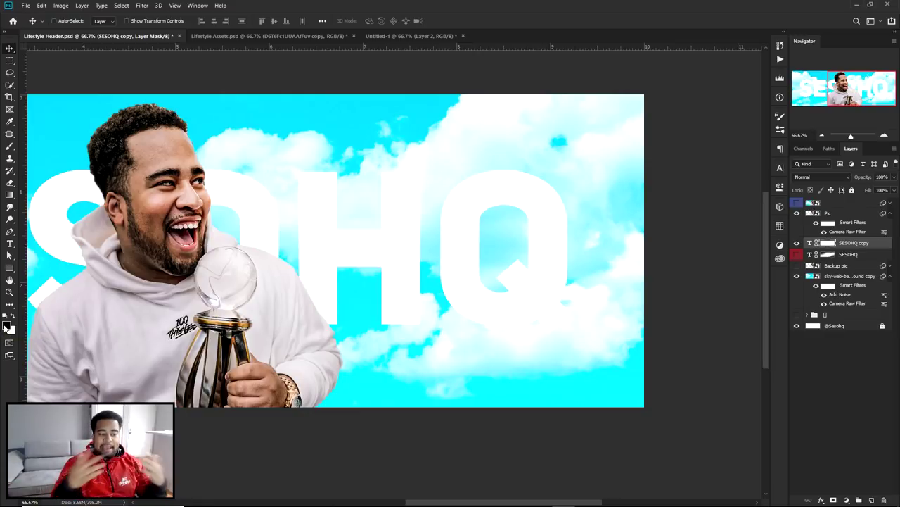
pyautogui.moveTo(270, 300); pyautogui.dragTo(571, 293)
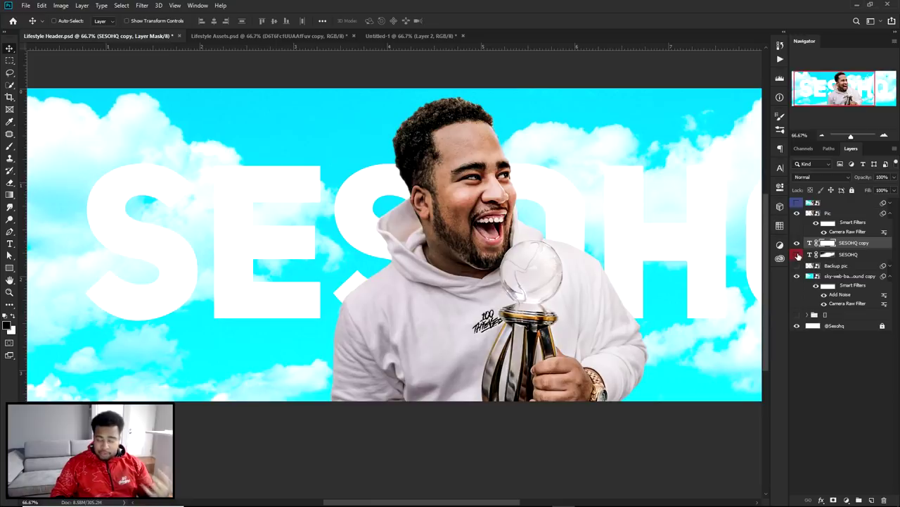
# - Set the SESOHQ copy's fill to 0% and give it a 1 px white stroke positioned inside
pyautogui.click(894, 190)
pyautogui.moveTo(886, 203); pyautogui.dragTo(824, 203)
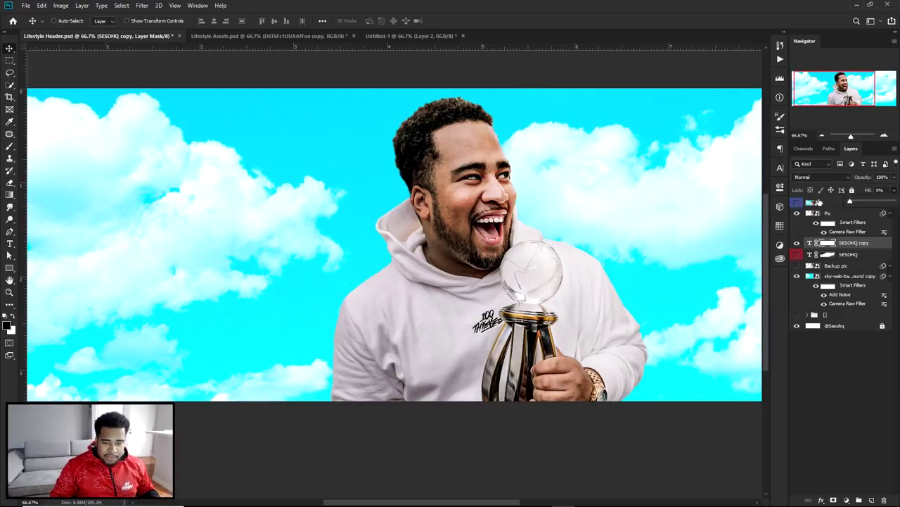
pyautogui.doubleClick(872, 243)
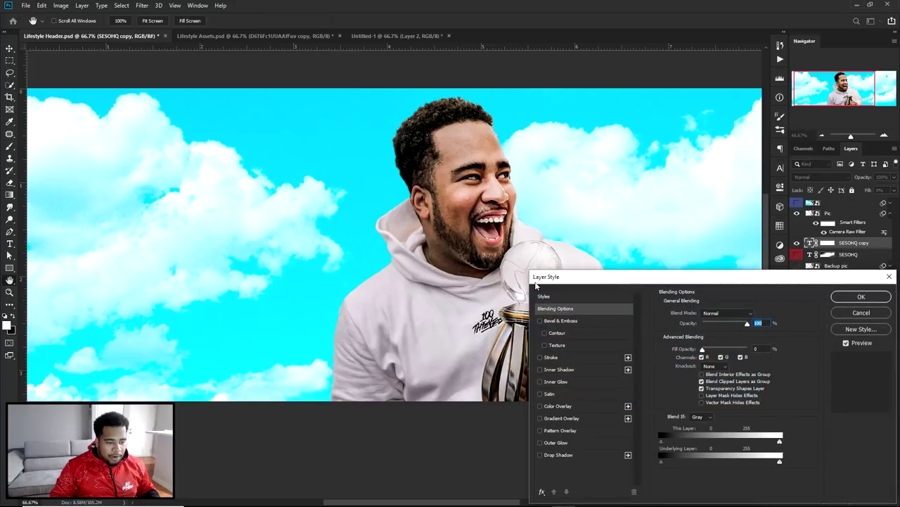
pyautogui.moveTo(596, 274); pyautogui.dragTo(582, 174)
pyautogui.click(539, 250)
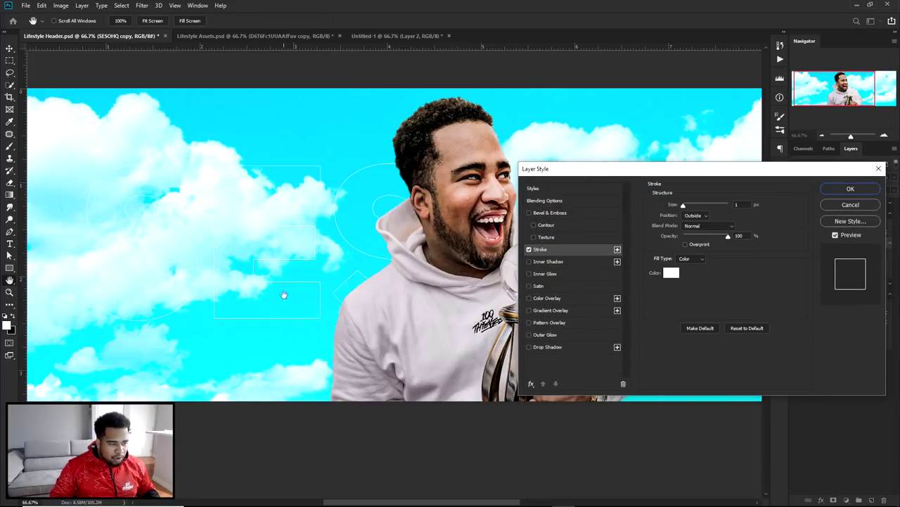
pyautogui.click(692, 225)
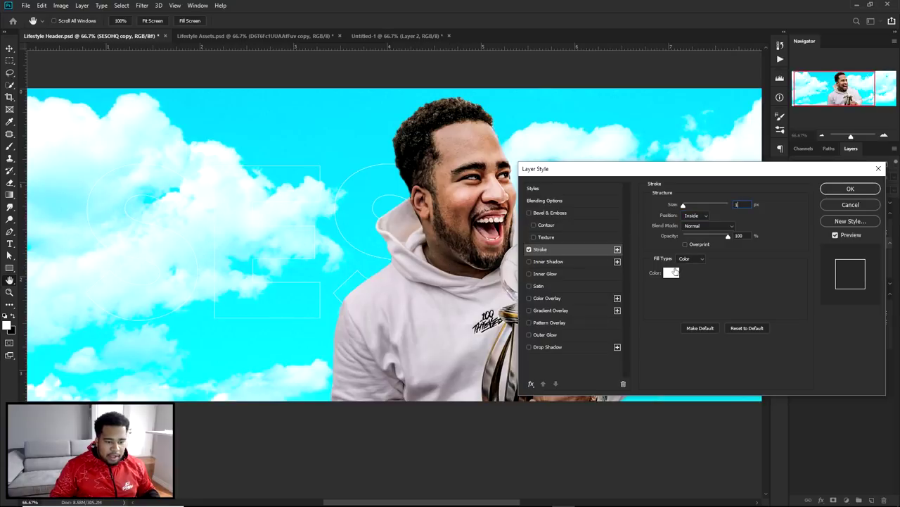
pyautogui.click(850, 189)
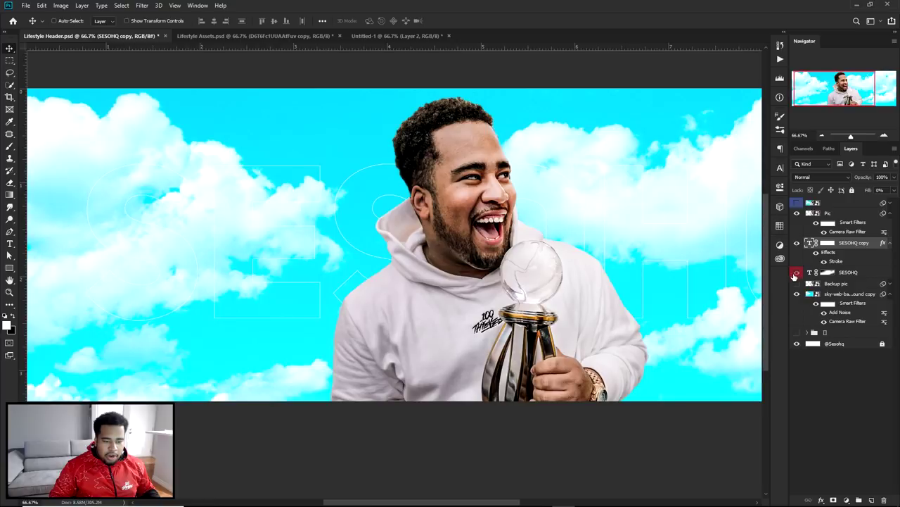
# - Show the original SESOHQ layer again and convert the outlined SESOHQ copy to a smart object
pyautogui.click(796, 273)
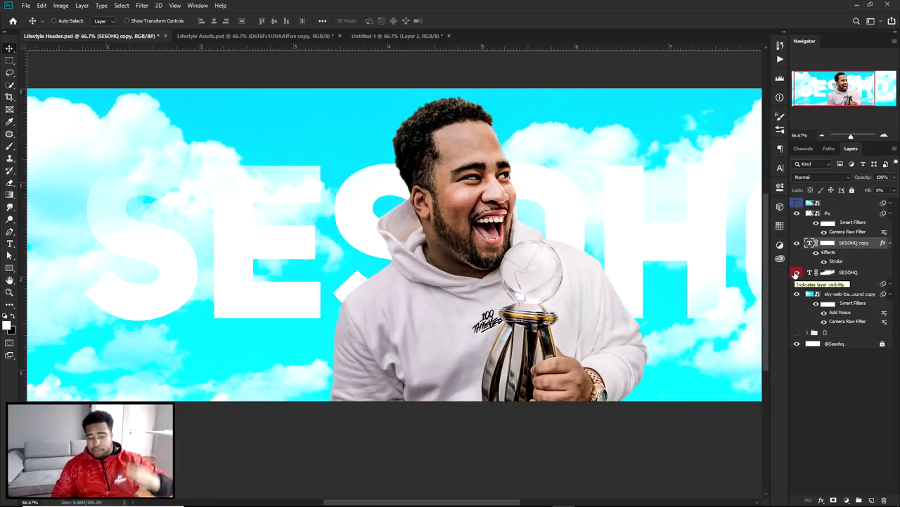
pyautogui.click(796, 272)
pyautogui.rightClick(860, 246)
pyautogui.click(863, 245)
pyautogui.click(797, 243)
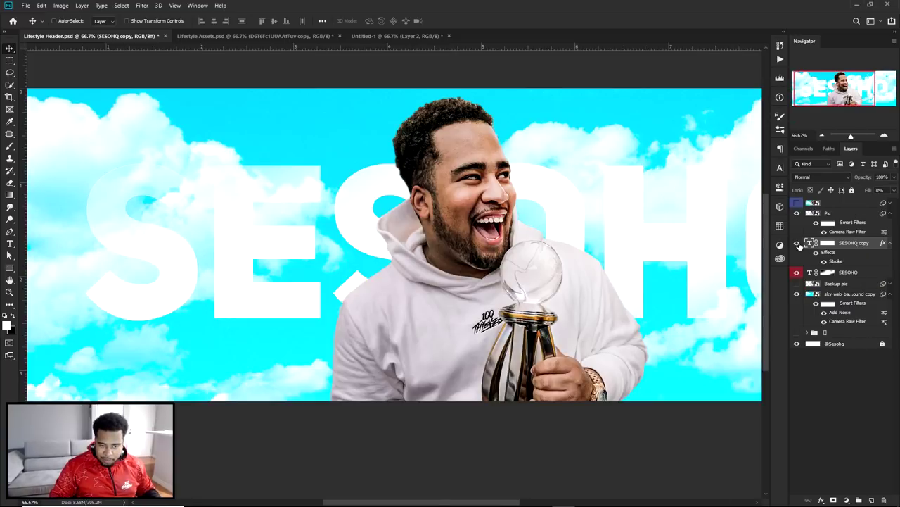
pyautogui.rightClick(799, 245)
pyautogui.press('Escape')
pyautogui.rightClick(853, 245)
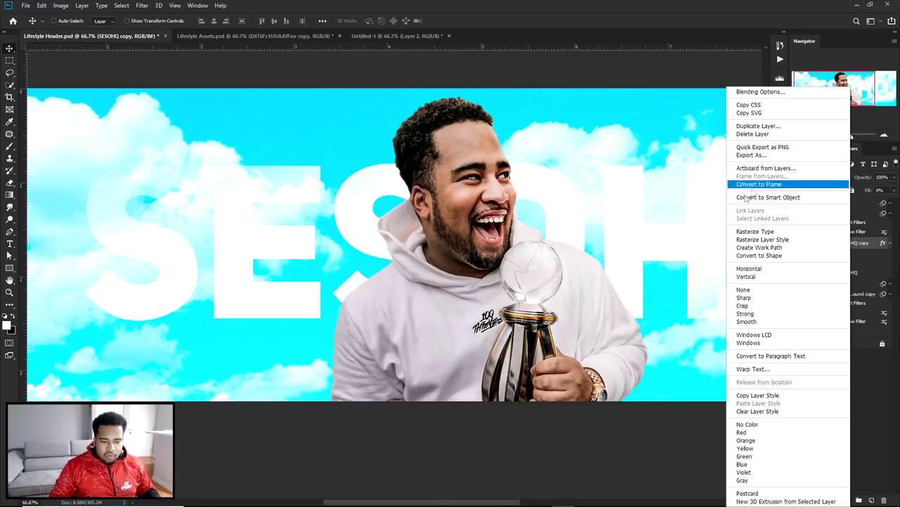
pyautogui.click(771, 198)
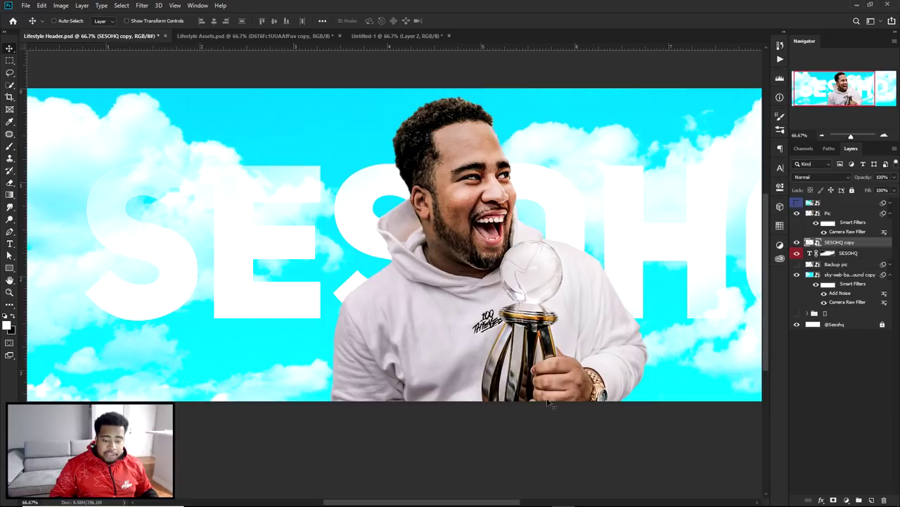
# - Add a layer mask to the outlined SESOHQ copy and fade parts of the first S's outline with a soft black brush
pyautogui.click(833, 500)
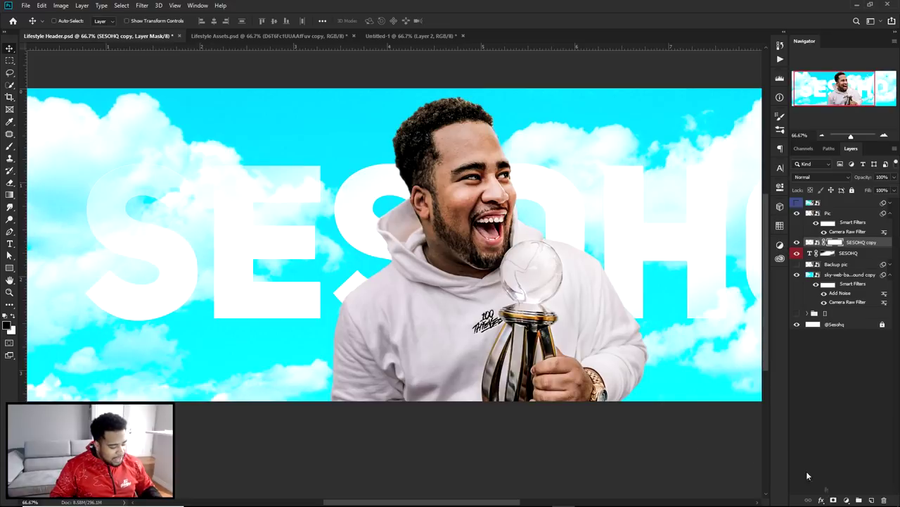
pyautogui.press('b')
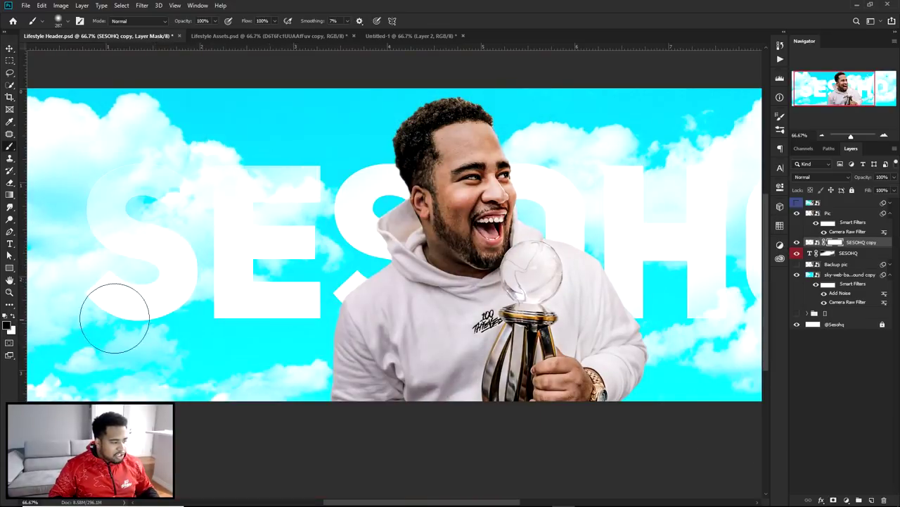
pyautogui.scroll(2, 145, 299)
pyautogui.moveTo(104, 297); pyautogui.dragTo(394, 316)
pyautogui.moveTo(275, 301)
pyautogui.mouseDown()
pyautogui.moveTo(404, 364)
pyautogui.moveTo(541, 253)
pyautogui.mouseUp()
pyautogui.moveTo(550, 200); pyautogui.dragTo(544, 361)
pyautogui.keyDown('alt'); pyautogui.rightClick(422, 317); pyautogui.keyUp('alt')
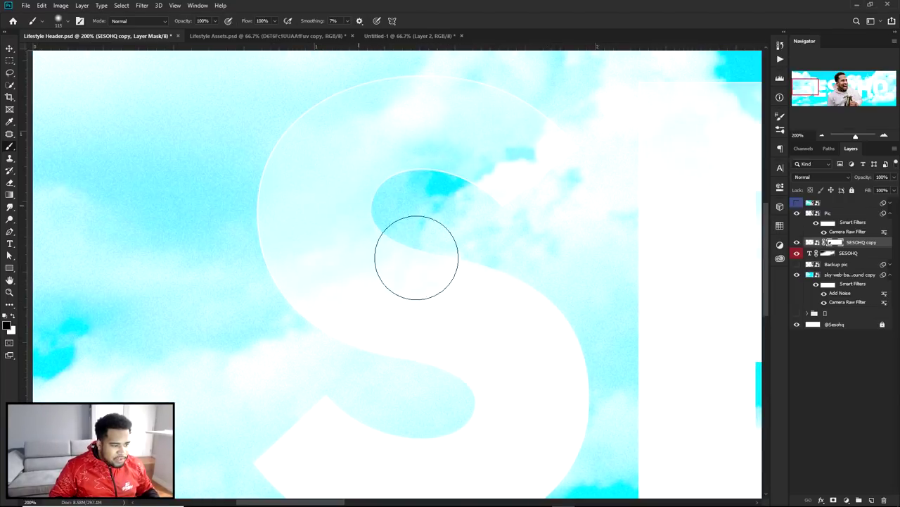
pyautogui.moveTo(625, 253); pyautogui.dragTo(350, 228)
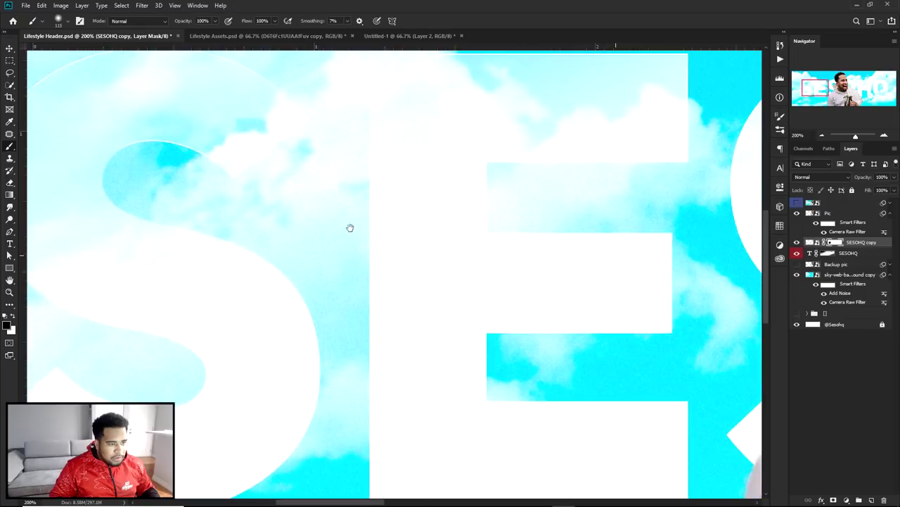
pyautogui.hotkey('ctrl', '-')
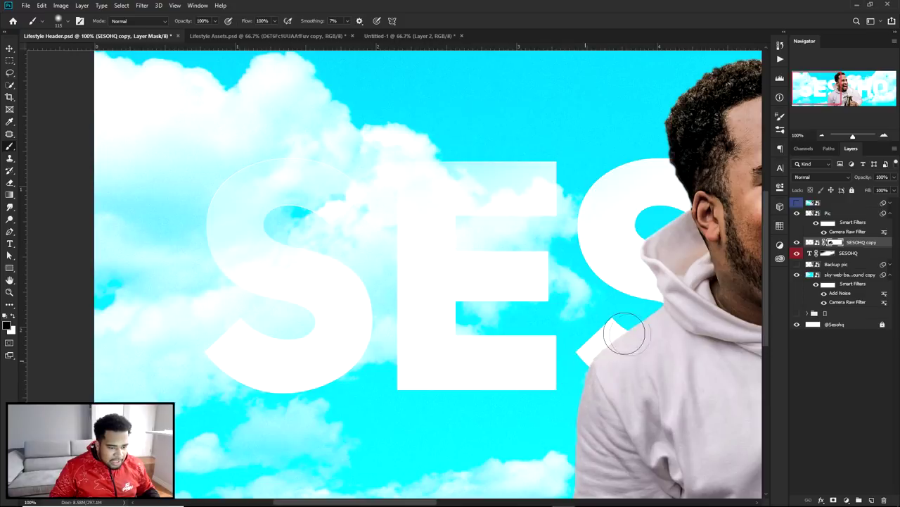
pyautogui.moveTo(647, 332); pyautogui.dragTo(497, 288)
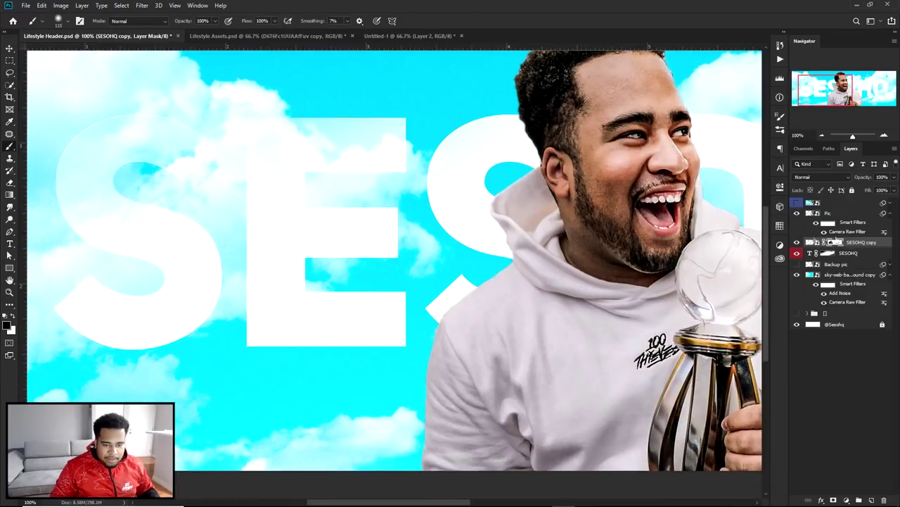
# - Move the outlined SESOHQ copy above the Pic layer so it overlaps the man, select its mask, and compare it hidden and shown
pyautogui.moveTo(853, 246); pyautogui.dragTo(833, 212)
pyautogui.moveTo(603, 263); pyautogui.dragTo(539, 276)
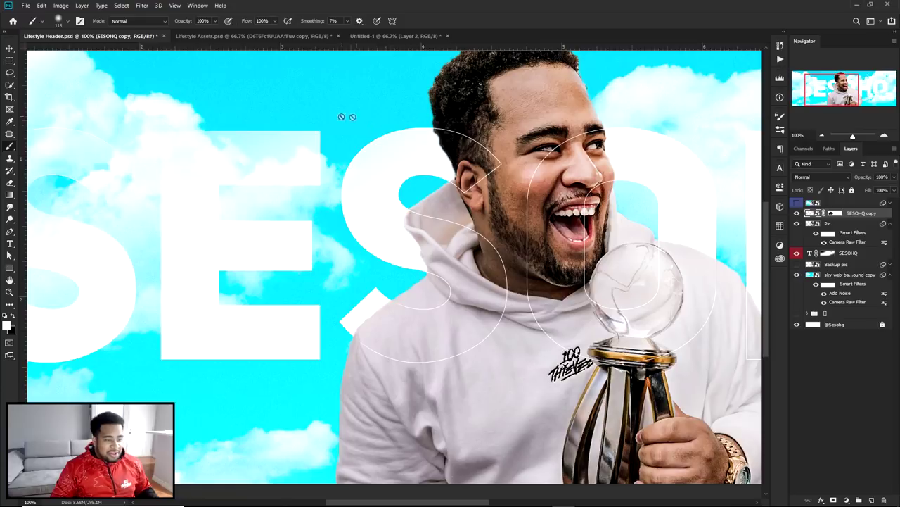
pyautogui.click(835, 213)
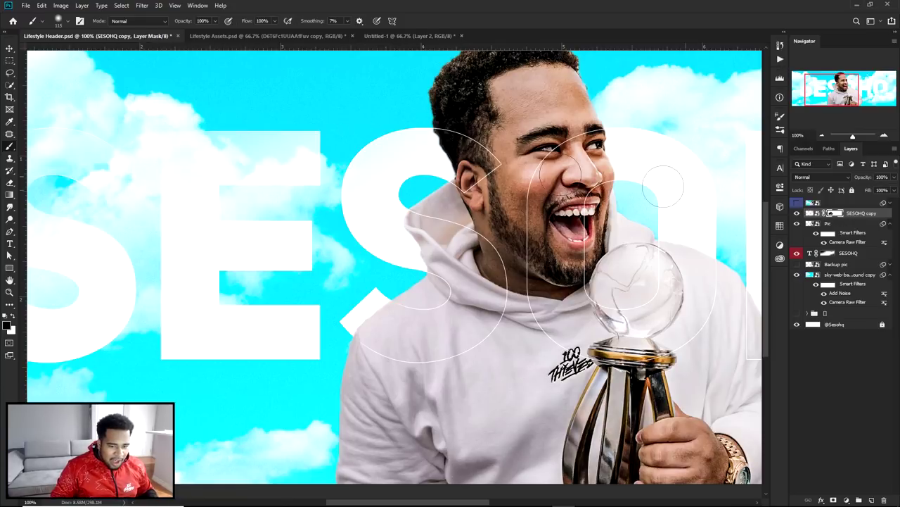
pyautogui.moveTo(380, 176); pyautogui.dragTo(434, 177)
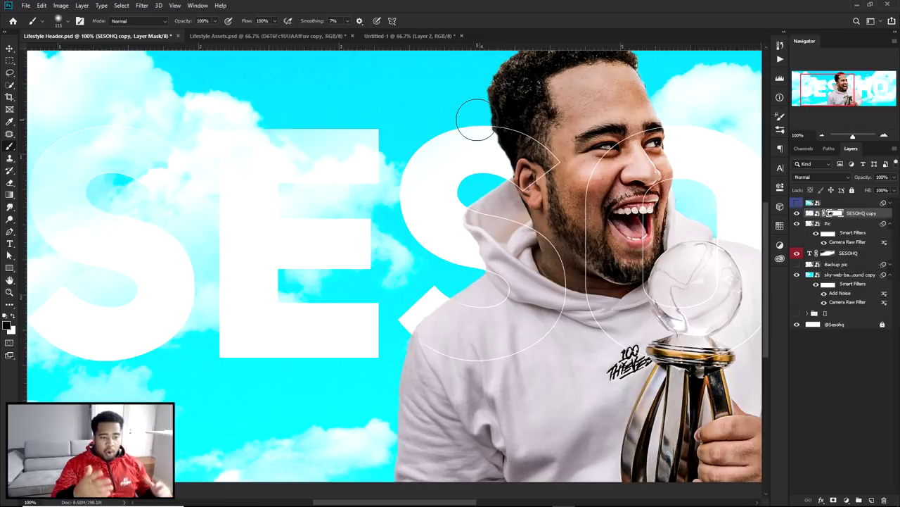
pyautogui.scroll(-1, 569, 228)
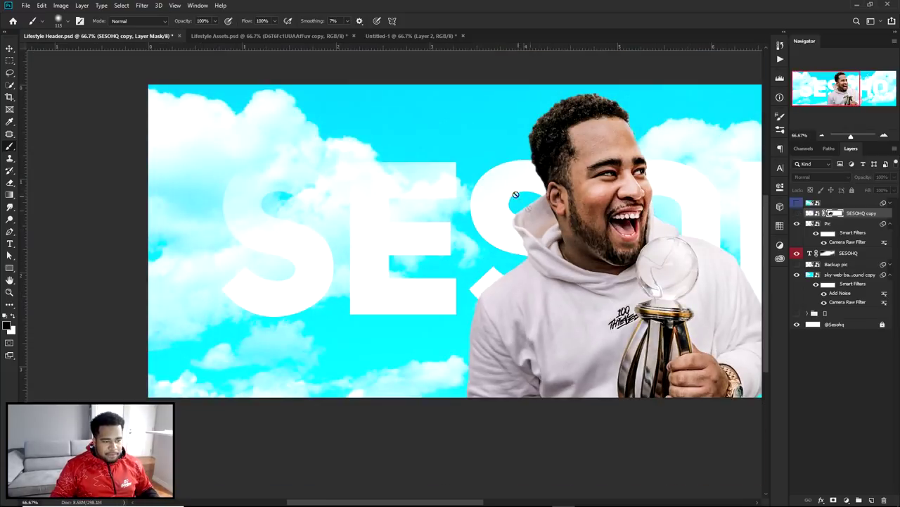
pyautogui.moveTo(631, 267); pyautogui.dragTo(523, 164)
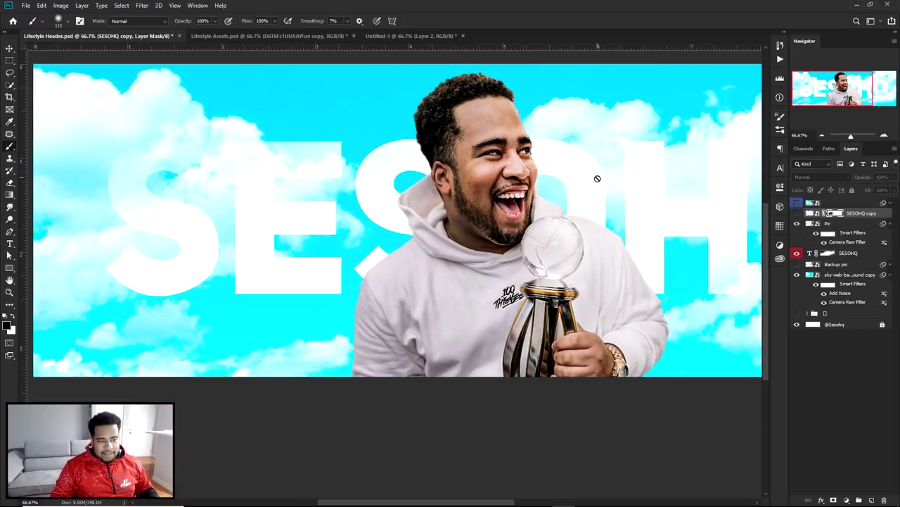
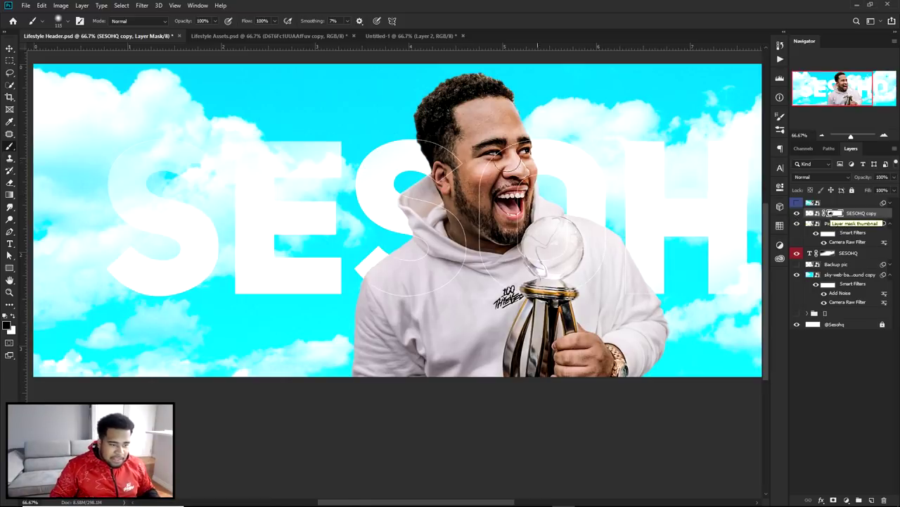
# - Mask out the O's outline across the man's chin and the trophy globe with a 71 px soft black brush
pyautogui.scroll(3, 496, 163)
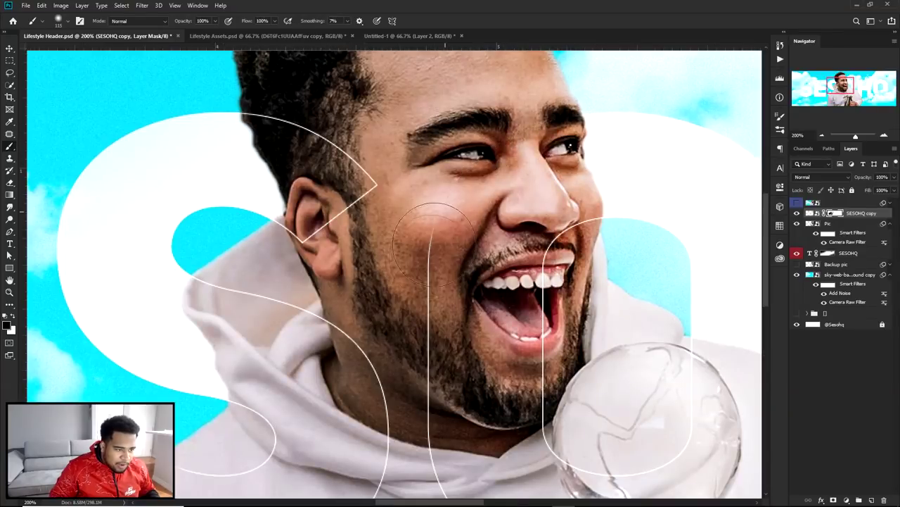
pyautogui.scroll(-4, 429, 204)
pyautogui.keyDown('alt'); pyautogui.rightClick(575, 314); pyautogui.keyUp('alt')
pyautogui.moveTo(546, 242)
pyautogui.mouseDown()
pyautogui.moveTo(550, 294)
pyautogui.moveTo(645, 322)
pyautogui.mouseUp()
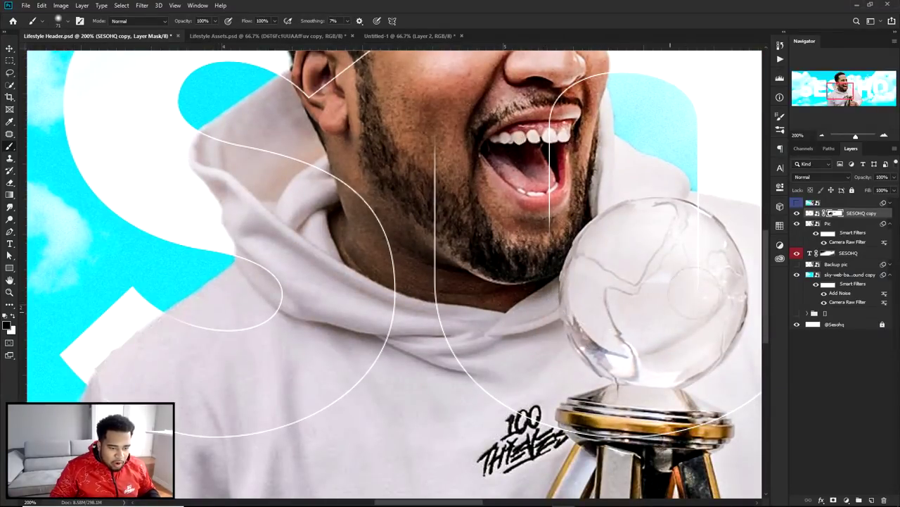
pyautogui.moveTo(420, 256)
pyautogui.mouseDown()
pyautogui.moveTo(417, 248)
pyautogui.moveTo(609, 220)
pyautogui.mouseUp()
# - Fade parts of the second S's outline over the man's ear, hood and sweatshirt on the mask, and review the whole header
pyautogui.moveTo(379, 95); pyautogui.dragTo(479, 129)
pyautogui.moveTo(280, 356)
pyautogui.mouseDown()
pyautogui.moveTo(363, 385)
pyautogui.moveTo(453, 395)
pyautogui.moveTo(363, 402)
pyautogui.moveTo(419, 412)
pyautogui.moveTo(274, 382)
pyautogui.mouseUp()
pyautogui.moveTo(518, 354); pyautogui.dragTo(462, 409)
pyautogui.scroll(-2, 447, 319)
pyautogui.scroll(3, 412, 322)
pyautogui.moveTo(432, 258); pyautogui.dragTo(517, 246)
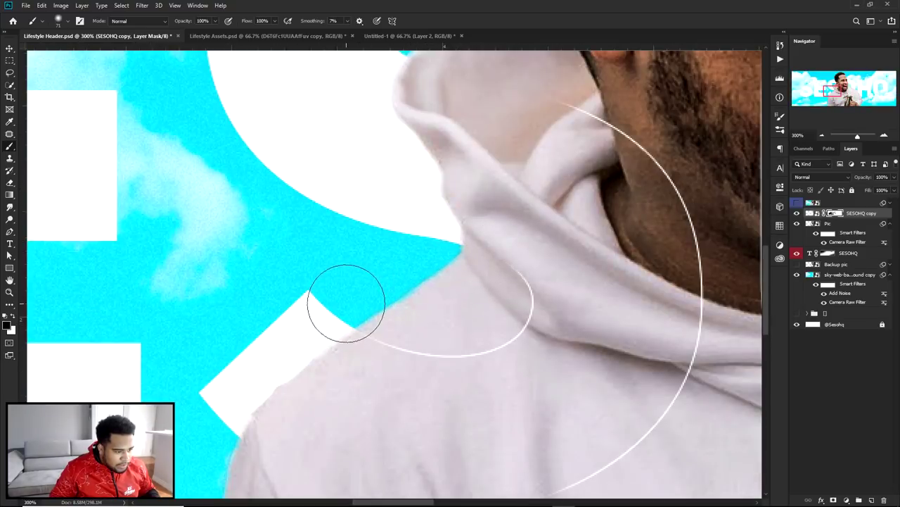
pyautogui.hotkey('ctrl', '0')
pyautogui.scroll(3, 405, 292)
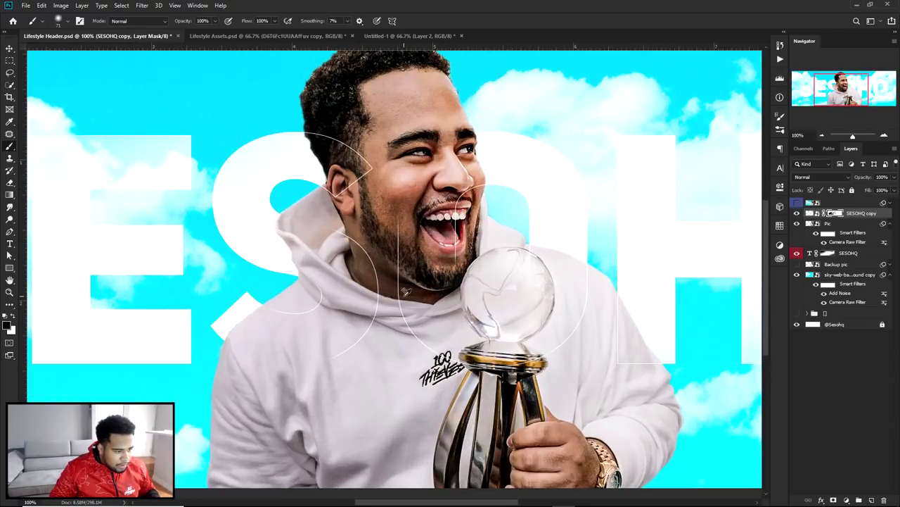
pyautogui.scroll(2, 525, 326)
pyautogui.scroll(-2, 502, 324)
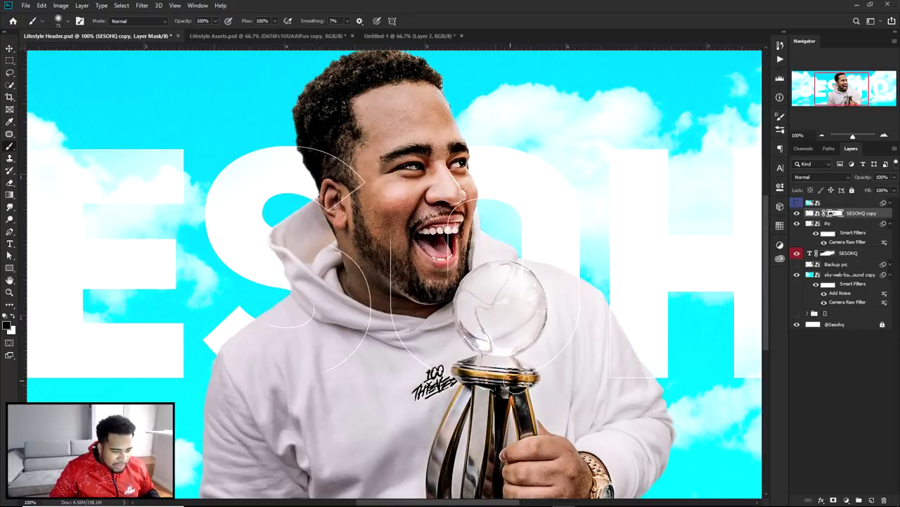
pyautogui.hotkey('ctrl', '-')
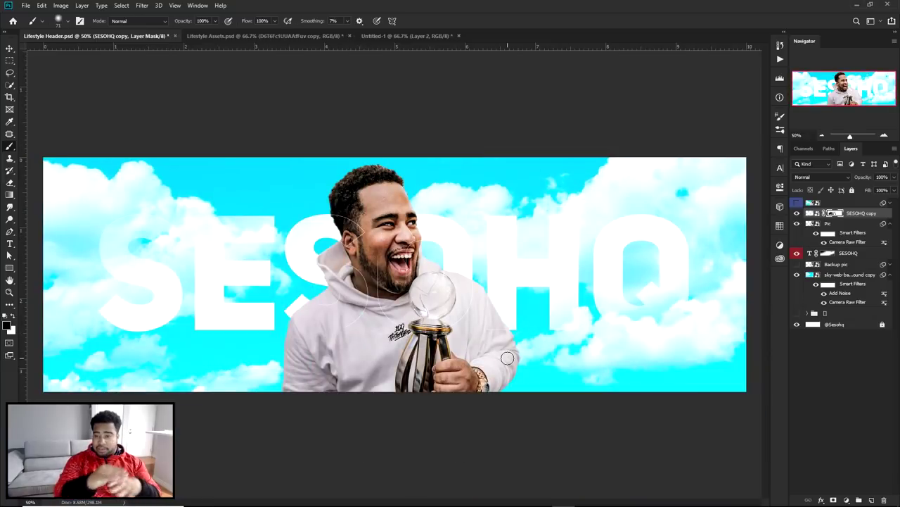
# - Fade the outline over the H and Q with a 94 px soft black brush on the SESOHQ copy's mask, and compare the layer hidden and shown
pyautogui.scroll(3, 501, 299)
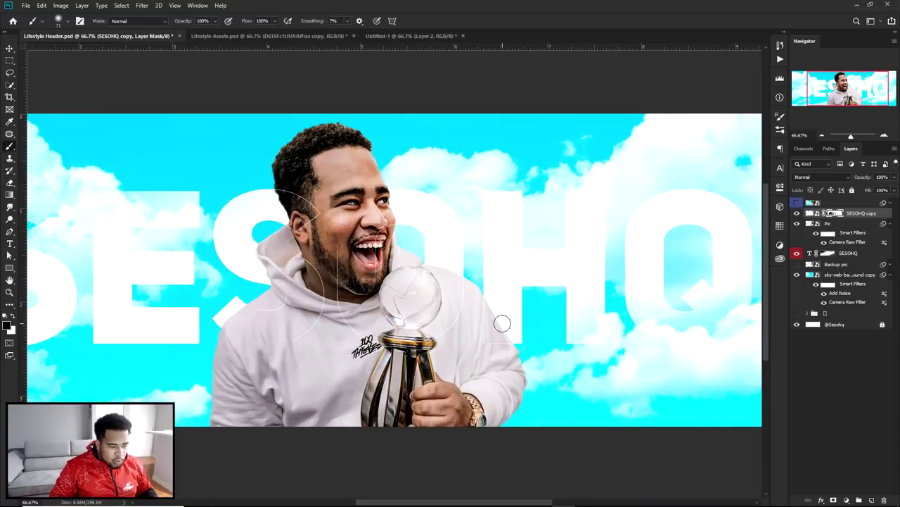
pyautogui.keyDown('alt'); pyautogui.rightClick(483, 313); pyautogui.keyUp('alt')
pyautogui.moveTo(452, 287); pyautogui.dragTo(462, 374)
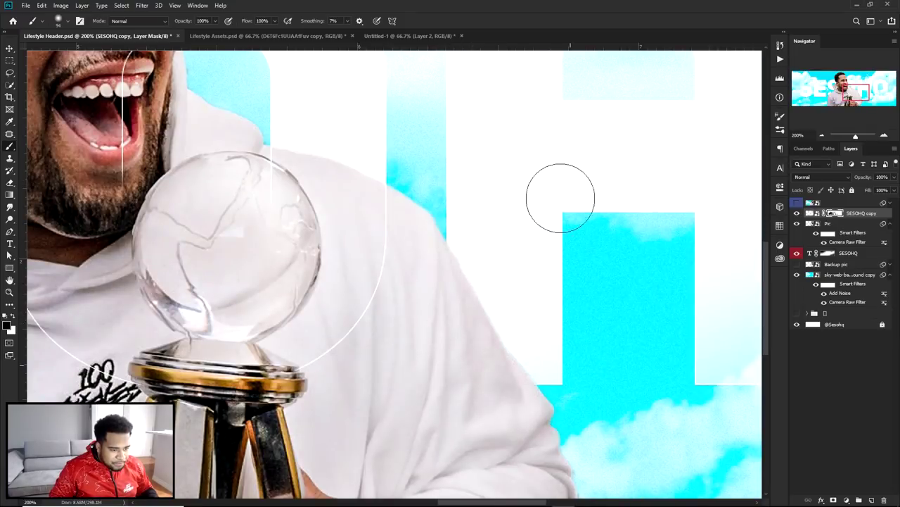
pyautogui.scroll(-2, 551, 249)
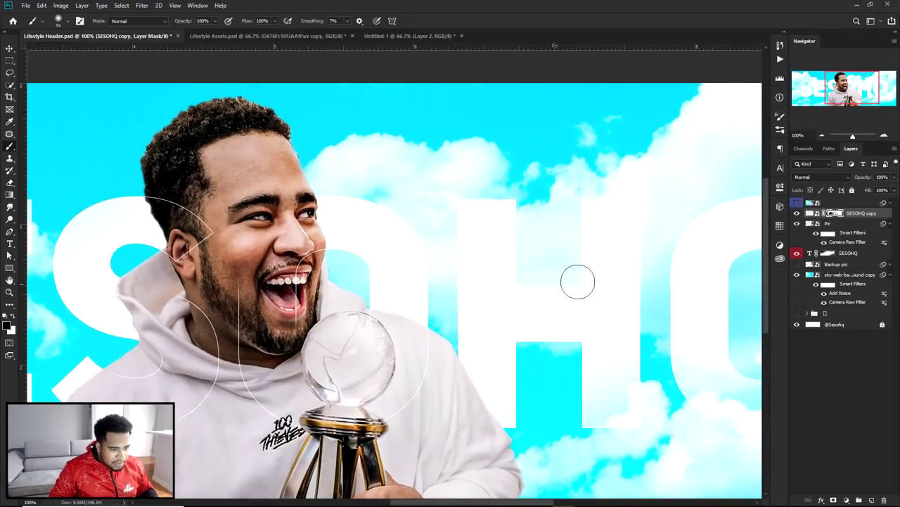
pyautogui.scroll(3, 521, 340)
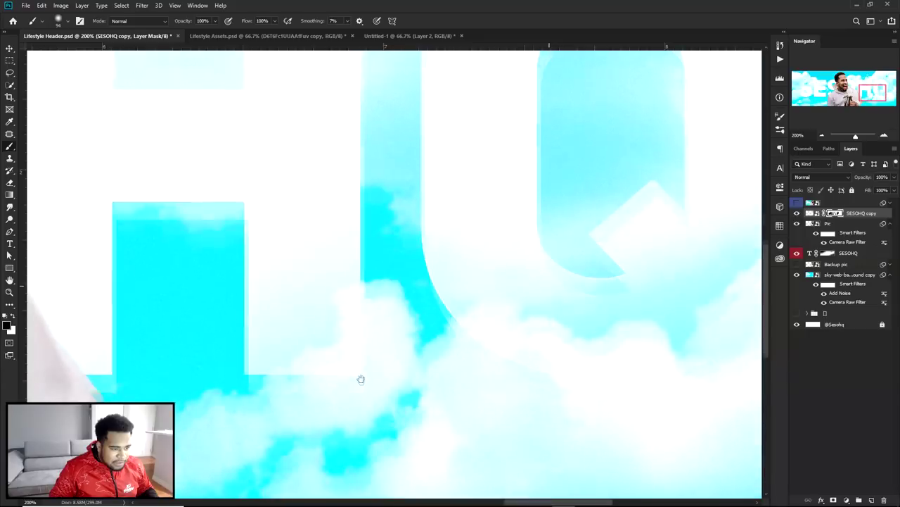
pyautogui.moveTo(553, 281); pyautogui.dragTo(362, 378)
pyautogui.scroll(-3, 486, 295)
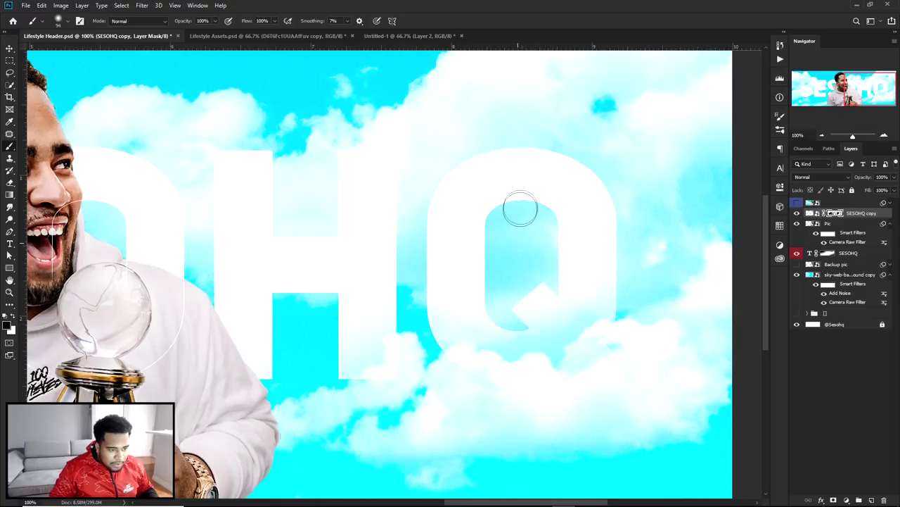
pyautogui.scroll(2, 520, 310)
pyautogui.scroll(-3, 431, 270)
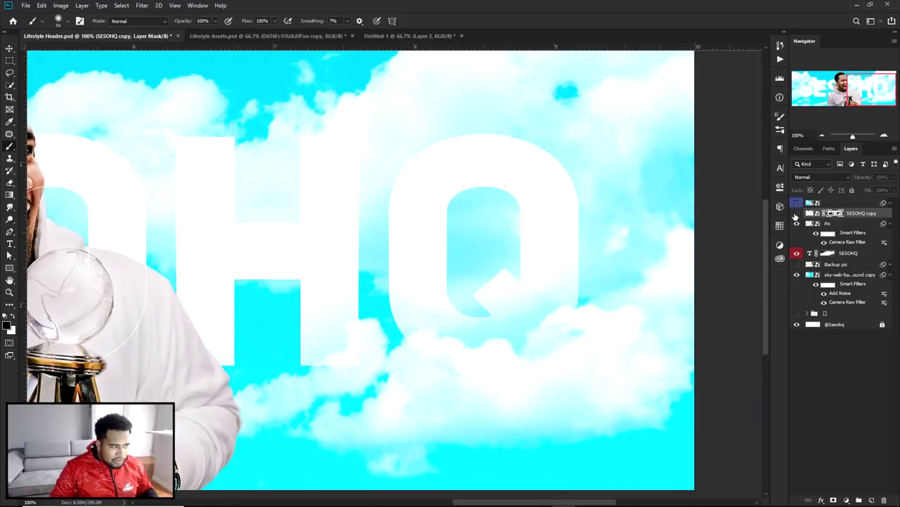
pyautogui.scroll(-2, 331, 255)
pyautogui.scroll(1, 337, 253)
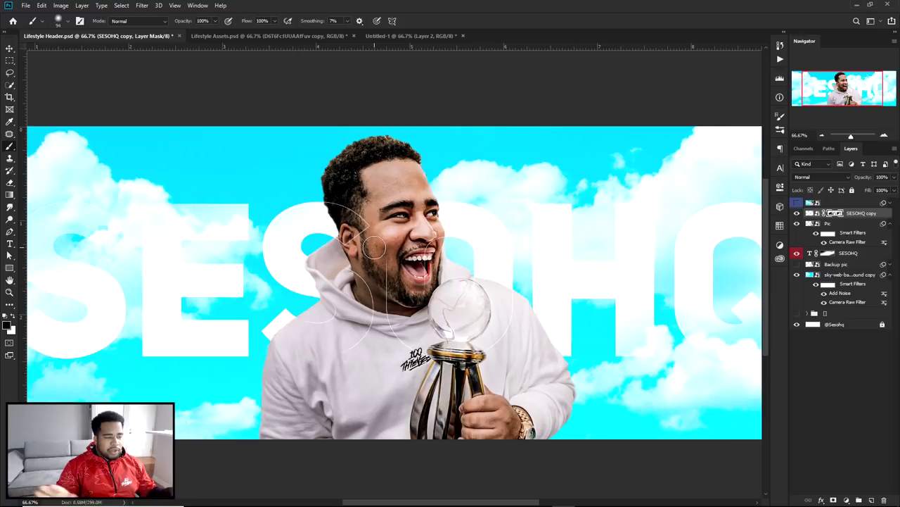
# - Try to fade the second S's white fill beside the man's ear on the SESOHQ text layer's mask with a soft brush
pyautogui.press('v')
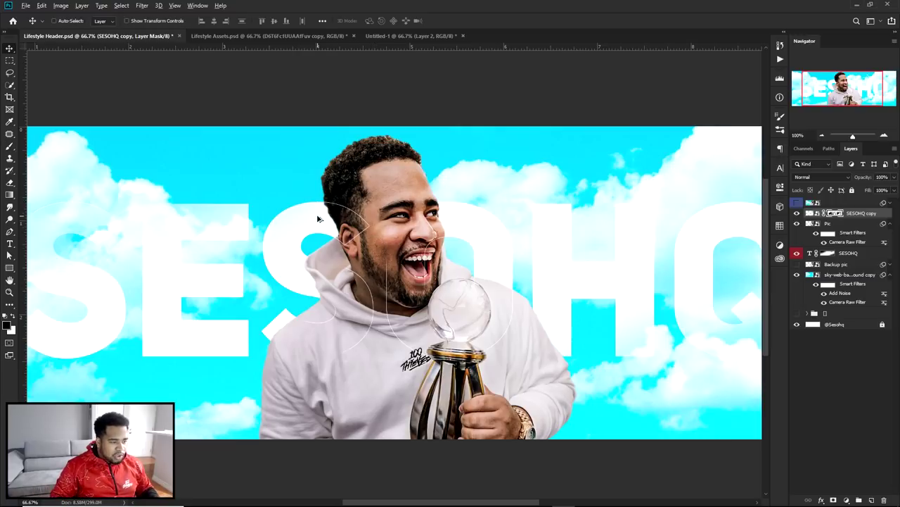
pyautogui.scroll(2, 317, 216)
pyautogui.keyDown('ctrl'); pyautogui.click(318, 219); pyautogui.keyUp('ctrl')
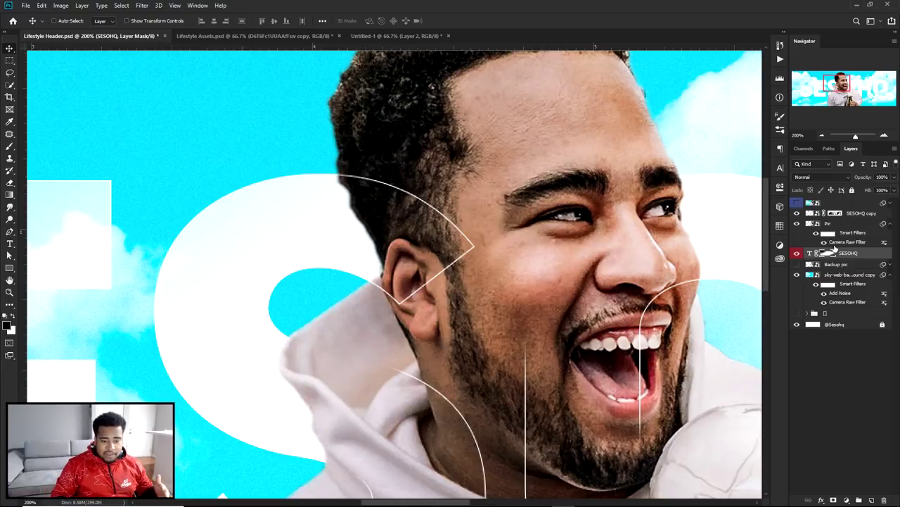
pyautogui.press('b')
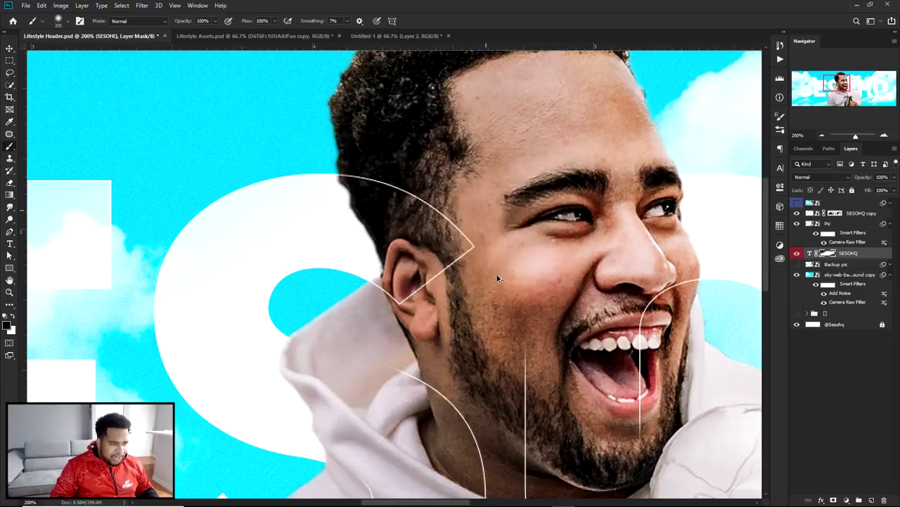
pyautogui.moveTo(473, 254); pyautogui.dragTo(536, 245)
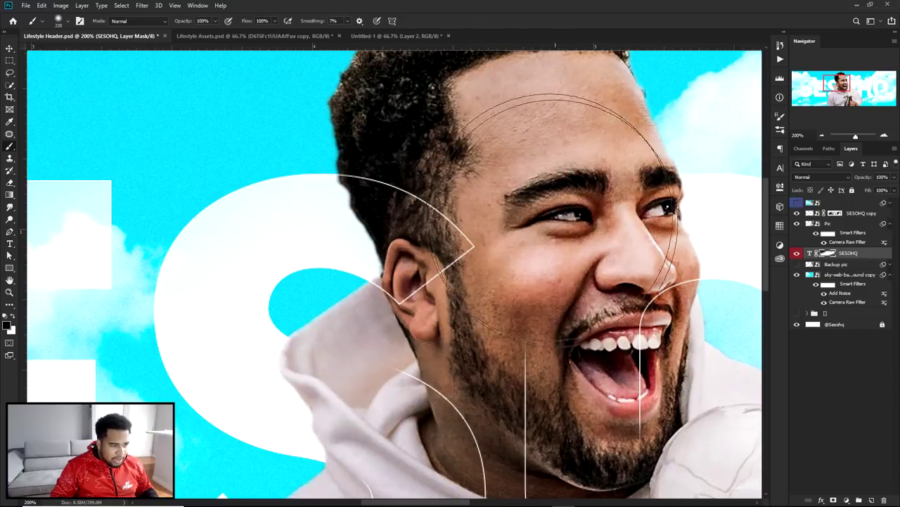
pyautogui.scroll(-3, 492, 211)
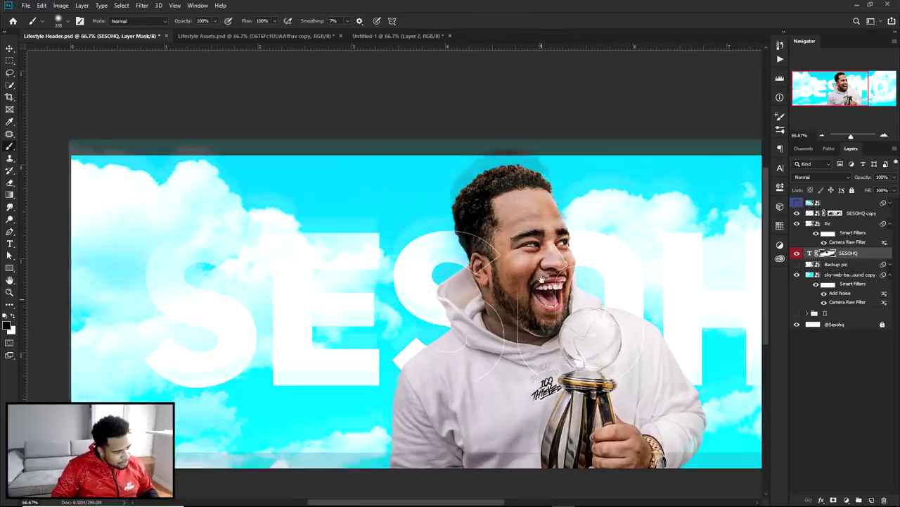
pyautogui.scroll(3, 465, 225)
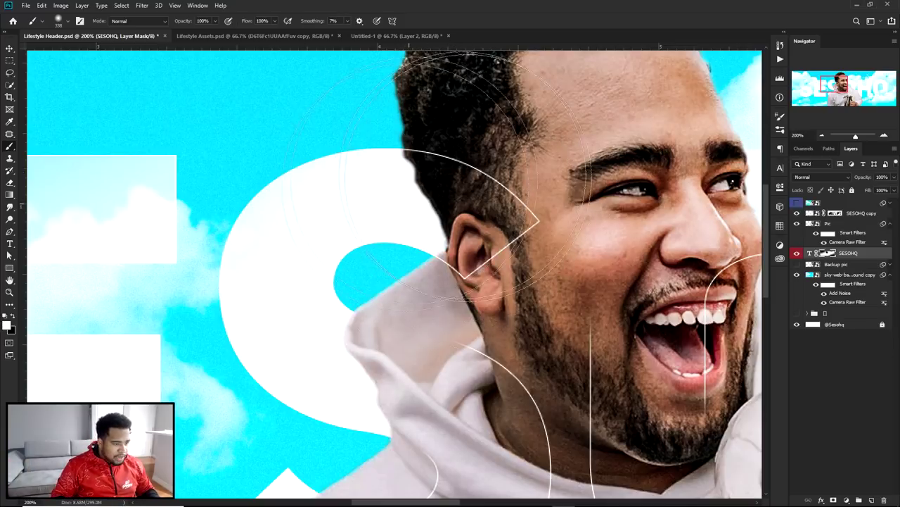
pyautogui.press('v')
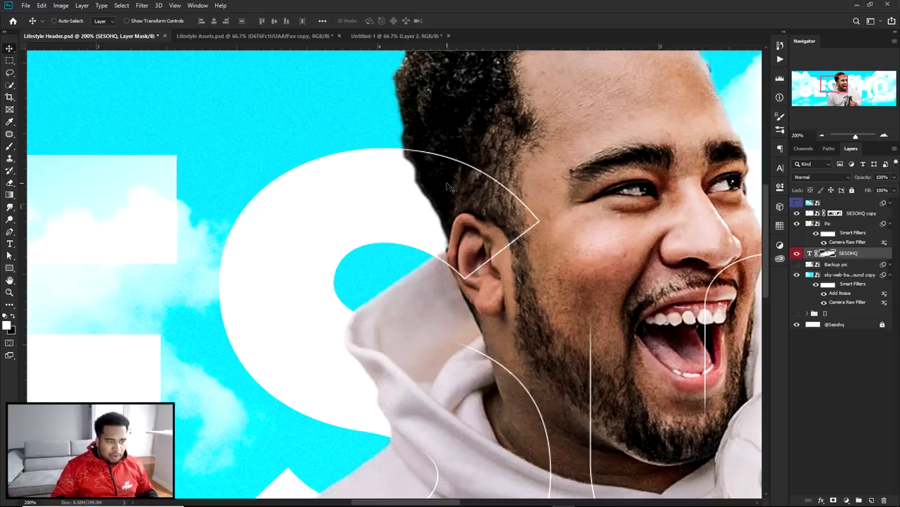
pyautogui.press('b')
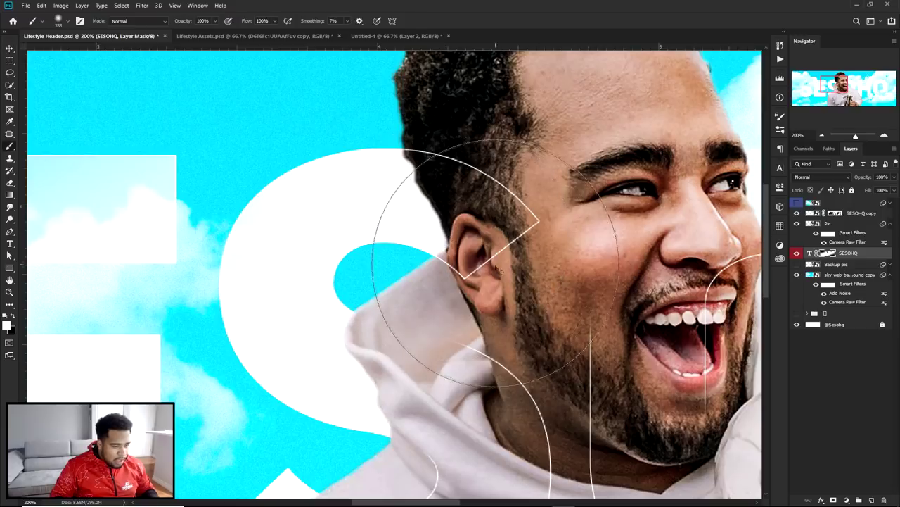
pyautogui.press('x')
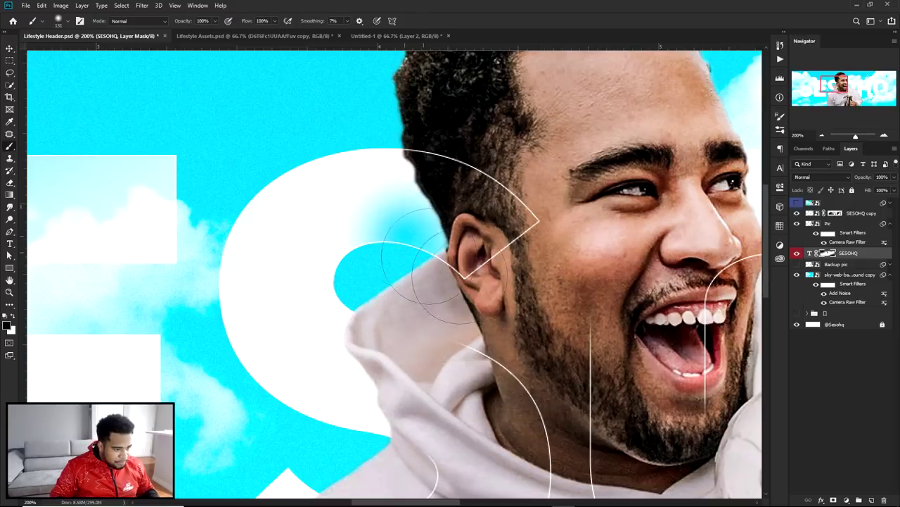
# - Remove the second S's outline across the man's ear on the SESOHQ copy's mask with a 39 px soft black brush, and review the header
pyautogui.click(835, 213)
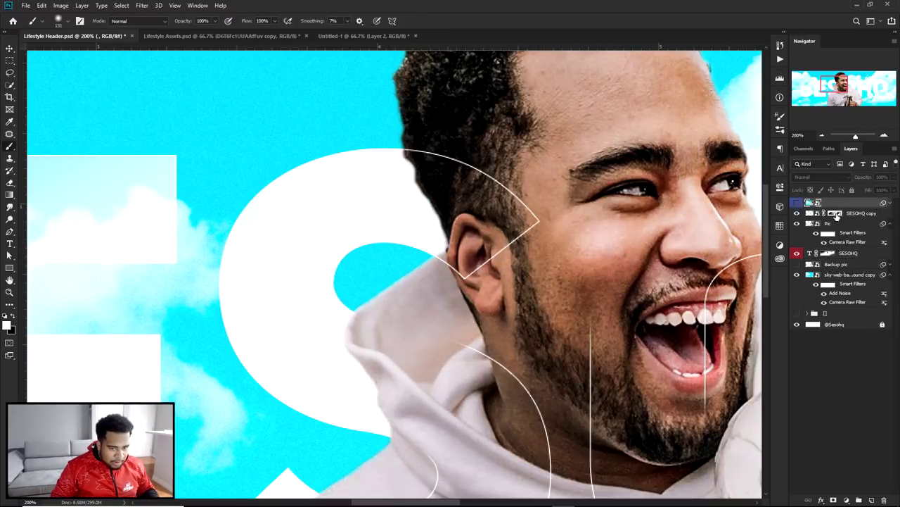
pyautogui.keyDown('alt'); pyautogui.moveTo(504, 265); pyautogui.dragTo(406, 243); pyautogui.keyUp('alt')
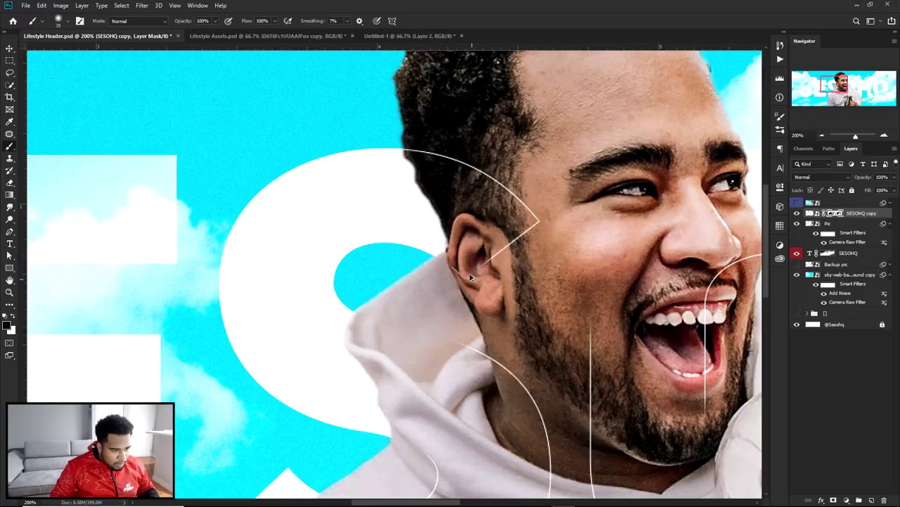
pyautogui.moveTo(479, 261); pyautogui.dragTo(527, 232)
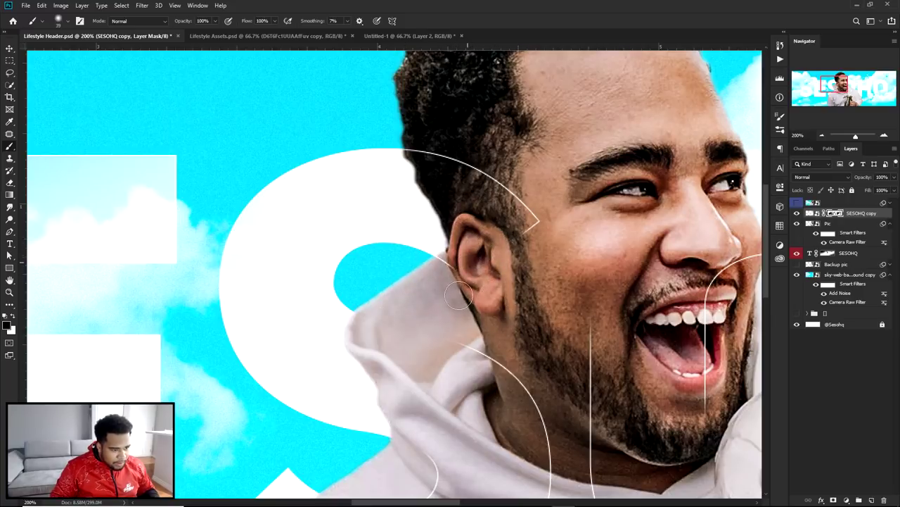
pyautogui.press('v')
pyautogui.hotkey('ctrl', '-')
pyautogui.hotkey('ctrl', '-')
pyautogui.hotkey('ctrl', '-')
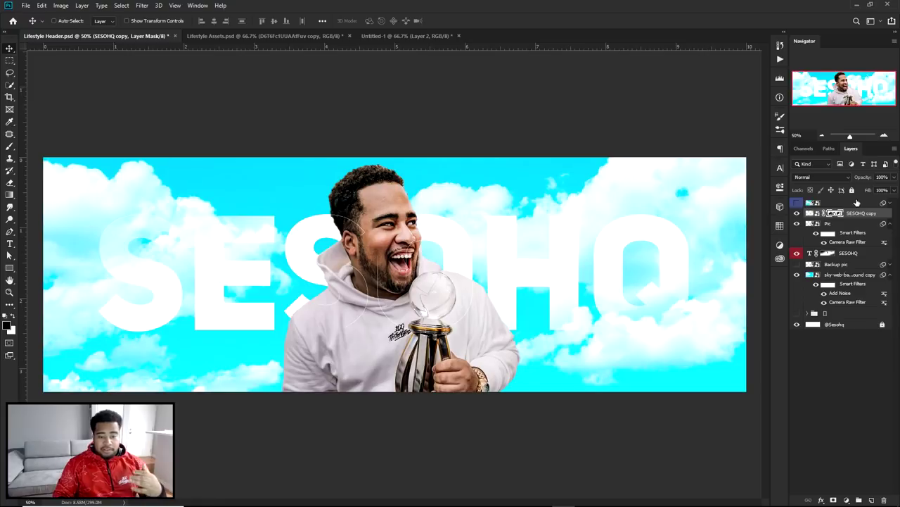
# - Bring layer 7 from Lifestyle Assets.psd into the header above the SESOHQ copy and transform it over the sky beside the man's head
pyautogui.click(291, 36)
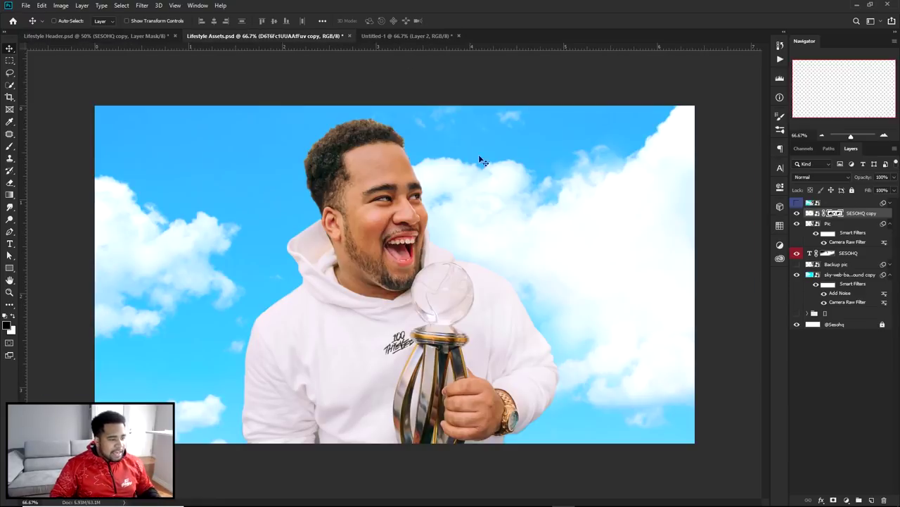
pyautogui.click(817, 203)
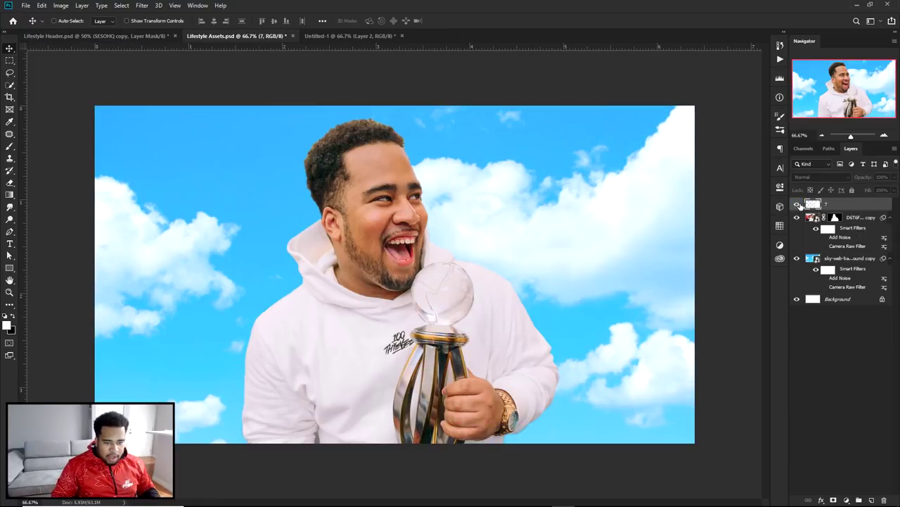
pyautogui.moveTo(671, 288); pyautogui.dragTo(432, 214)
pyautogui.moveTo(442, 226); pyautogui.dragTo(362, 197)
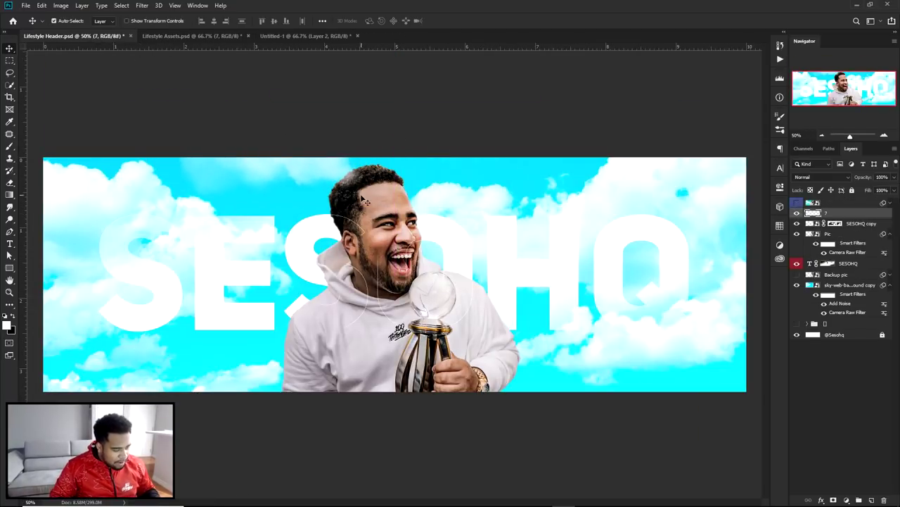
pyautogui.hotkey('ctrl', 't')
pyautogui.moveTo(409, 232); pyautogui.dragTo(438, 199)
pyautogui.press('Return')
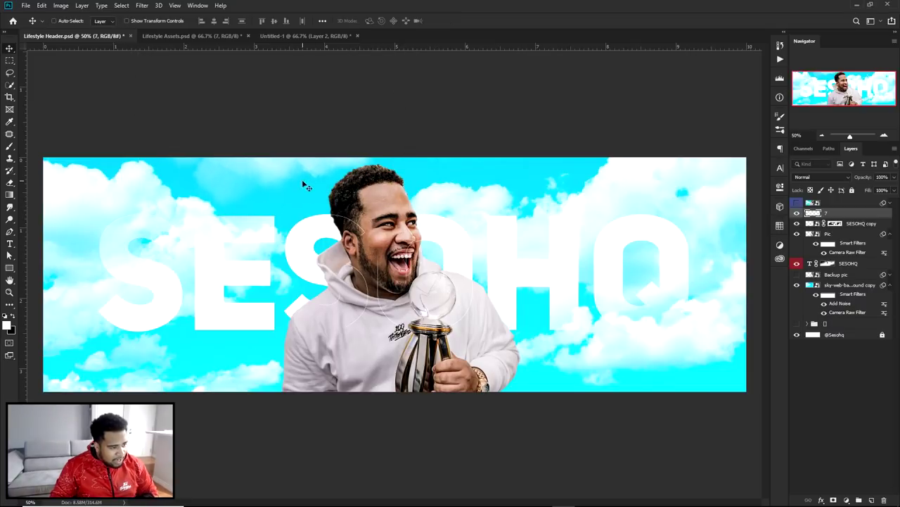
# - Duplicate layer 7 twice and reposition and transform the copies to spread more clouds across the header
pyautogui.moveTo(310, 186); pyautogui.dragTo(332, 307)
pyautogui.moveTo(402, 301); pyautogui.dragTo(267, 454)
pyautogui.hotkey('ctrl', 't')
pyautogui.press('Return')
pyautogui.moveTo(324, 343); pyautogui.dragTo(342, 372)
pyautogui.scroll(1, 316, 350)
pyautogui.scroll(-1, 317, 350)
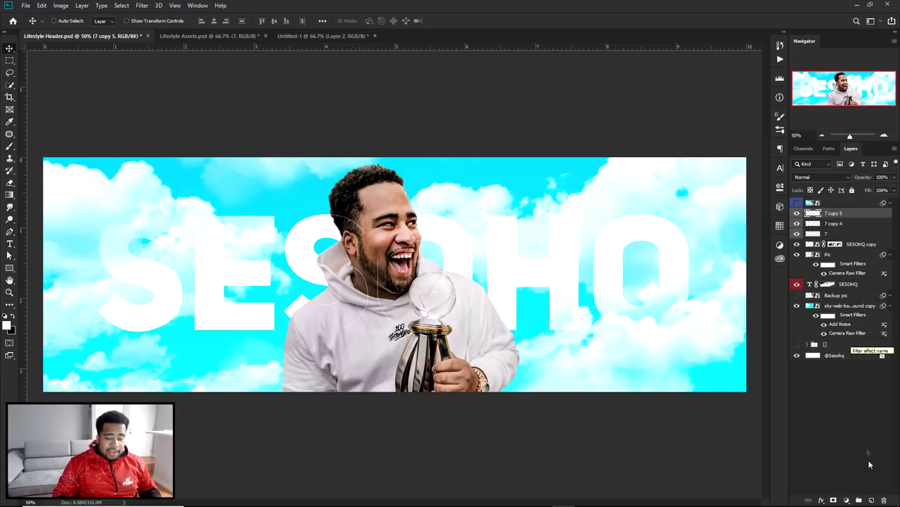
# - Add a new layer above the layer 7 copies and set up a very large soft round brush with 0% hardness
pyautogui.click(872, 500)
pyautogui.press('b')
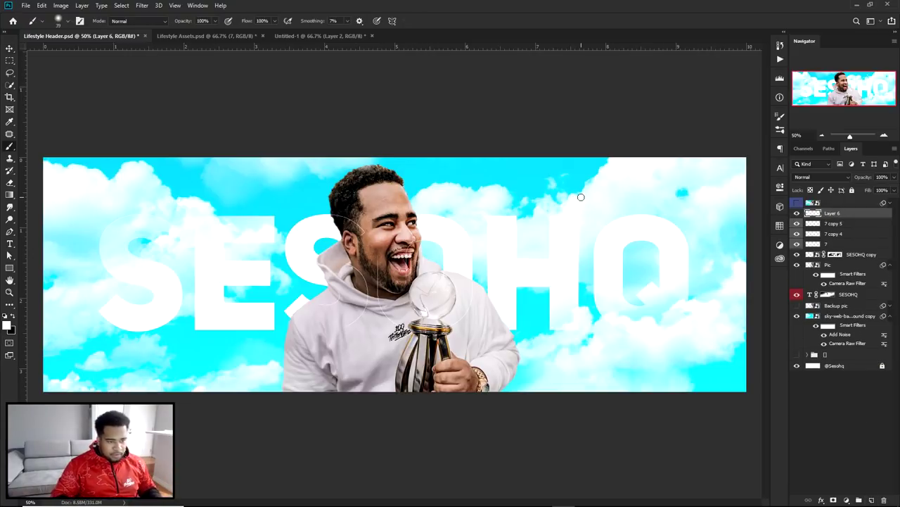
pyautogui.moveTo(391, 206); pyautogui.dragTo(533, 203)
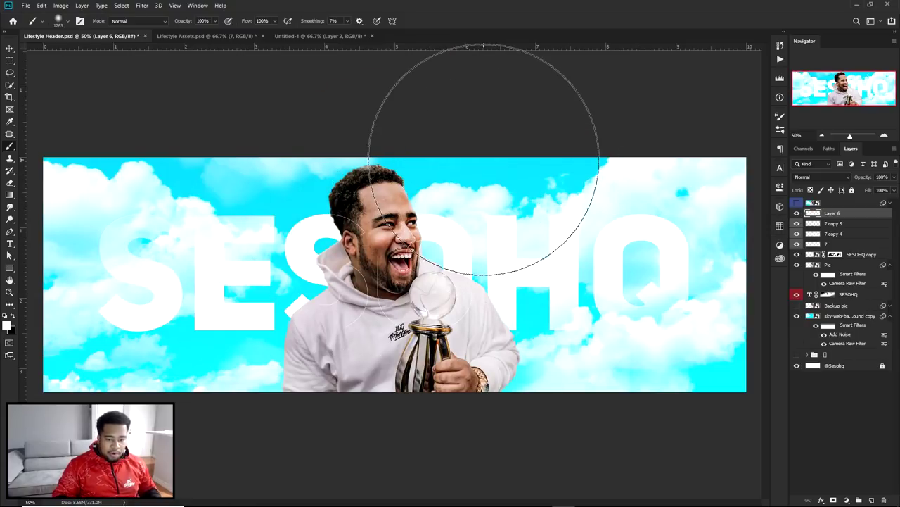
pyautogui.rightClick(496, 186)
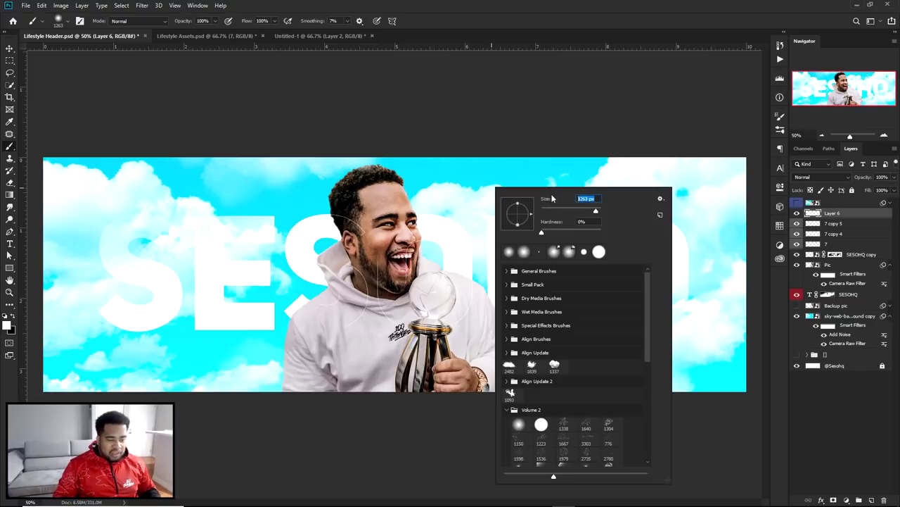
pyautogui.moveTo(422, 219)
pyautogui.mouseDown()
pyautogui.moveTo(510, 213)
pyautogui.moveTo(404, 227)
pyautogui.moveTo(562, 215)
pyautogui.moveTo(492, 201)
pyautogui.moveTo(529, 195)
pyautogui.moveTo(412, 189)
pyautogui.moveTo(492, 197)
pyautogui.moveTo(417, 200)
pyautogui.moveTo(627, 199)
pyautogui.moveTo(298, 203)
pyautogui.moveTo(450, 198)
pyautogui.mouseUp()
pyautogui.moveTo(450, 198)
pyautogui.mouseDown()
pyautogui.moveTo(566, 196)
pyautogui.moveTo(573, 208)
pyautogui.moveTo(451, 204)
pyautogui.moveTo(547, 218)
pyautogui.moveTo(469, 224)
pyautogui.moveTo(463, 327)
pyautogui.moveTo(456, 125)
pyautogui.moveTo(462, 237)
pyautogui.moveTo(443, 64)
pyautogui.mouseUp()
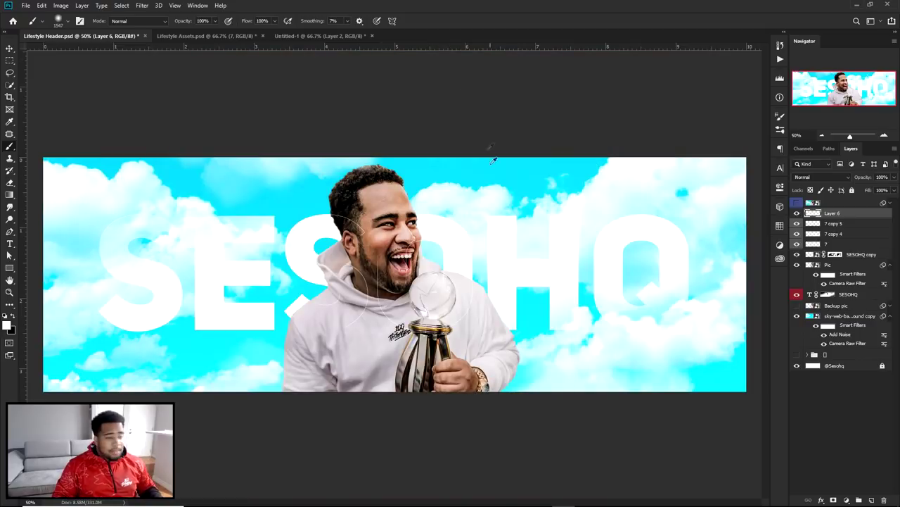
pyautogui.moveTo(437, 228)
pyautogui.mouseDown()
pyautogui.moveTo(391, 225)
pyautogui.moveTo(407, 220)
pyautogui.moveTo(397, 217)
pyautogui.mouseUp()
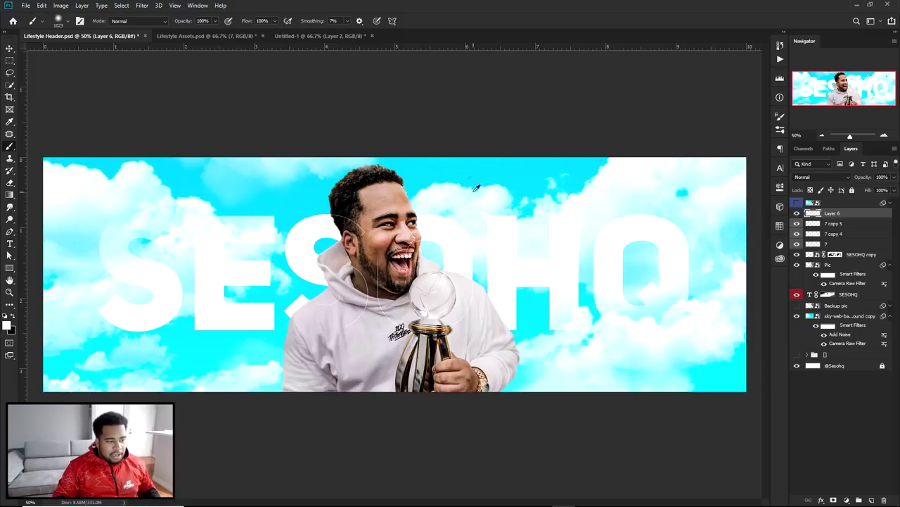
# - Sample the cyan of the sky and brush a soft cyan haze across the man and lettering on the new layer at 1531 px
pyautogui.keyDown('alt'); pyautogui.click(436, 168); pyautogui.keyUp('alt')
pyautogui.moveTo(437, 167)
pyautogui.mouseDown()
pyautogui.moveTo(516, 182)
pyautogui.moveTo(244, 189)
pyautogui.moveTo(161, 207)
pyautogui.moveTo(204, 358)
pyautogui.moveTo(182, 366)
pyautogui.moveTo(275, 349)
pyautogui.moveTo(288, 338)
pyautogui.moveTo(274, 317)
pyautogui.moveTo(342, 261)
pyautogui.moveTo(584, 181)
pyautogui.mouseUp()
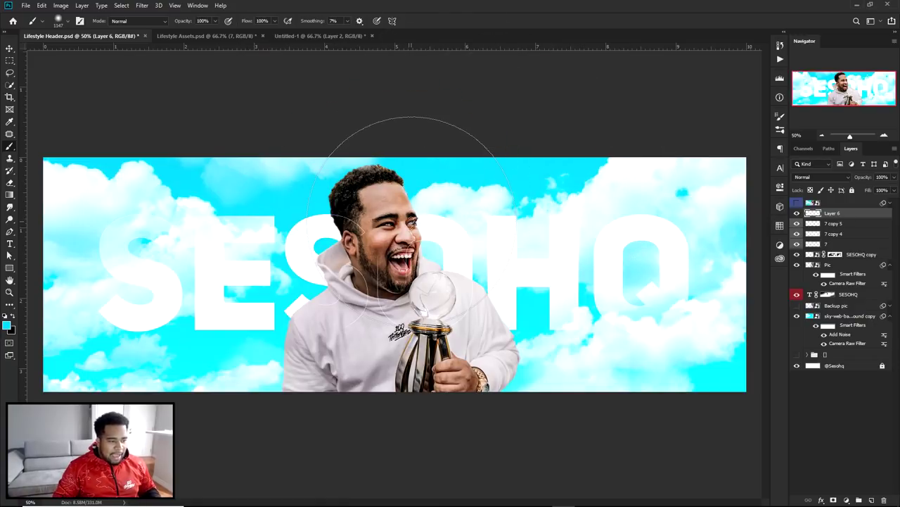
pyautogui.hotkey('ctrl', '-')
pyautogui.moveTo(384, 246); pyautogui.dragTo(394, 246)
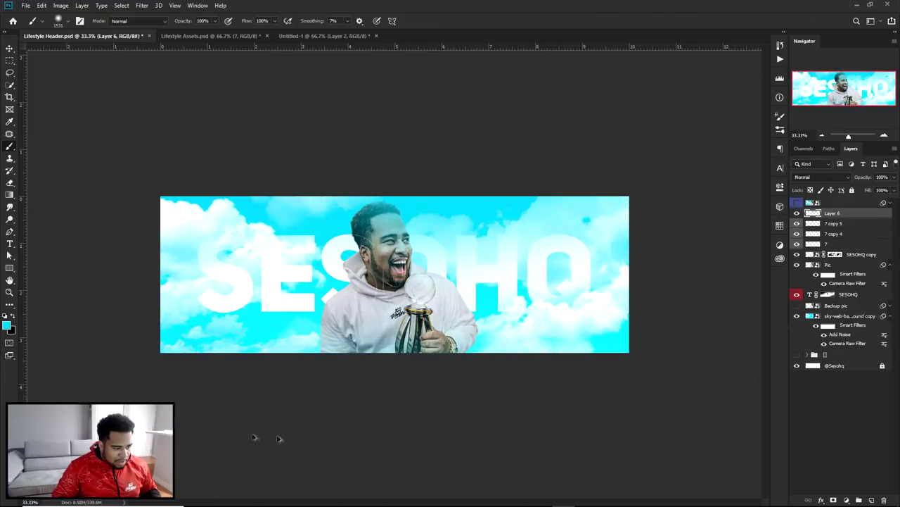
pyautogui.press('v')
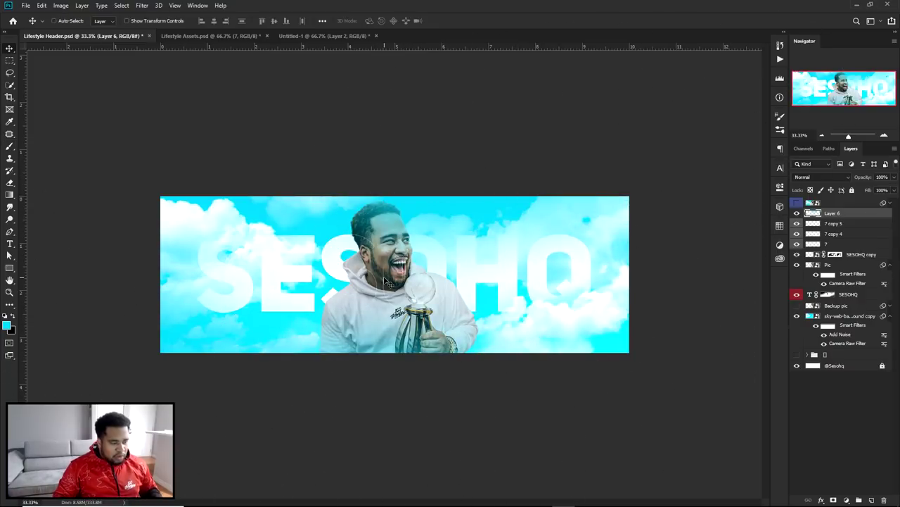
# - Capture the canvas area, sketch two red guide curves around the header on the capture, and discard it
pyautogui.press('Print')
pyautogui.moveTo(64, 126); pyautogui.dragTo(746, 428)
pyautogui.click(755, 343)
pyautogui.moveTo(291, 153)
pyautogui.mouseDown()
pyautogui.moveTo(311, 182)
pyautogui.moveTo(579, 195)
pyautogui.moveTo(690, 144)
pyautogui.mouseUp()
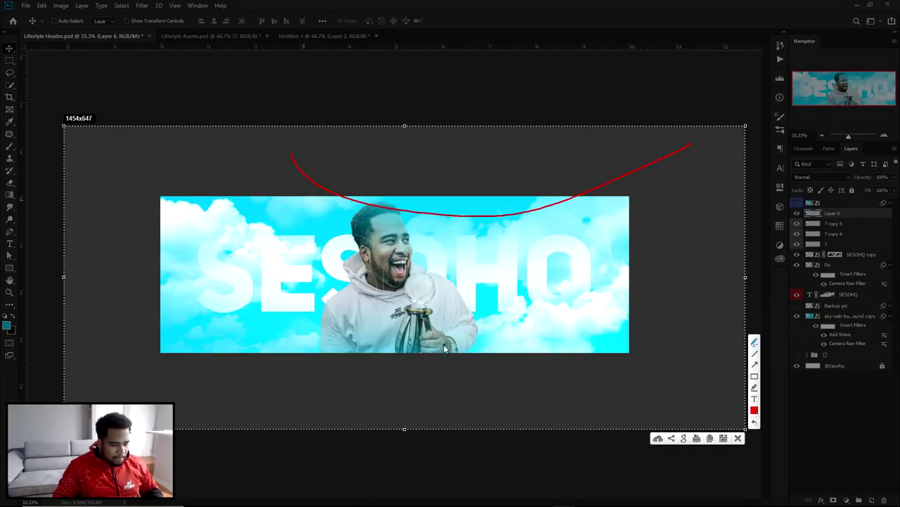
pyautogui.moveTo(448, 350)
pyautogui.mouseDown()
pyautogui.moveTo(235, 369)
pyautogui.moveTo(81, 215)
pyautogui.mouseUp()
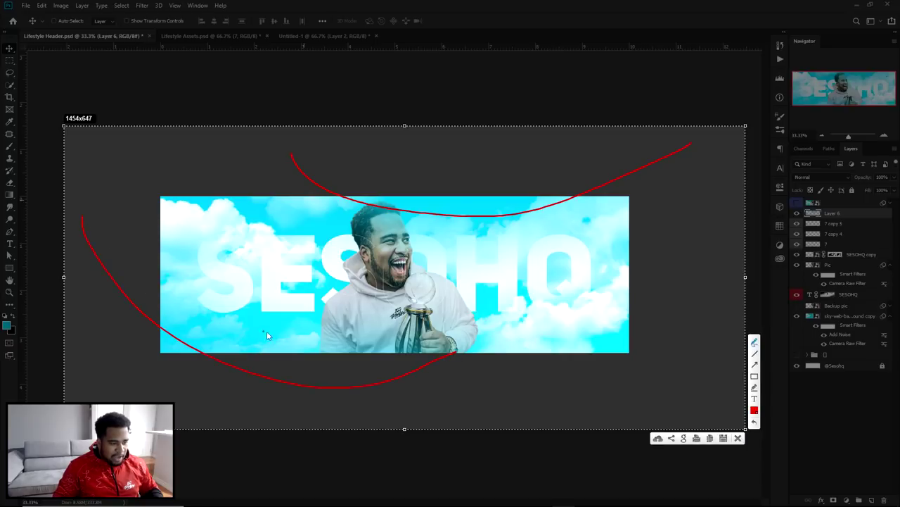
pyautogui.click(738, 438)
# - Change the blend mode of the cyan haze on Layer 6 to Linear Dodge (Add)
pyautogui.hotkey('ctrl', '+')
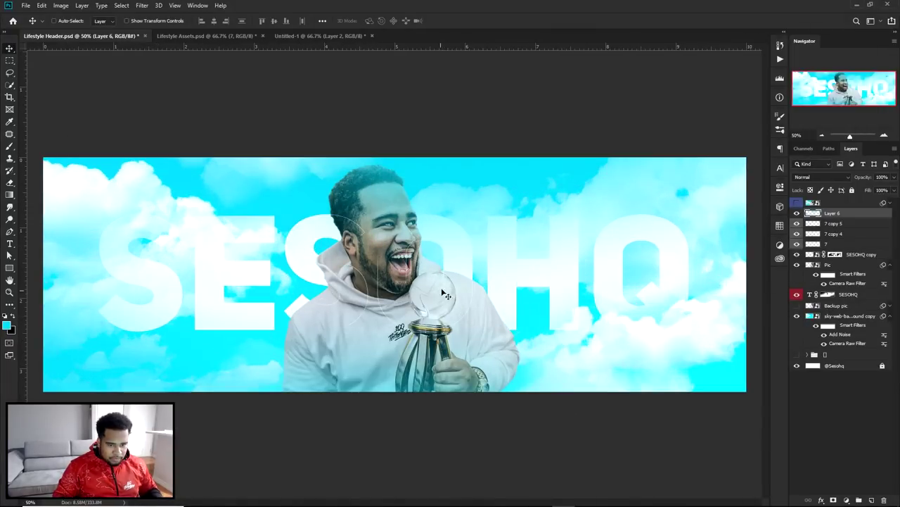
pyautogui.click(821, 176)
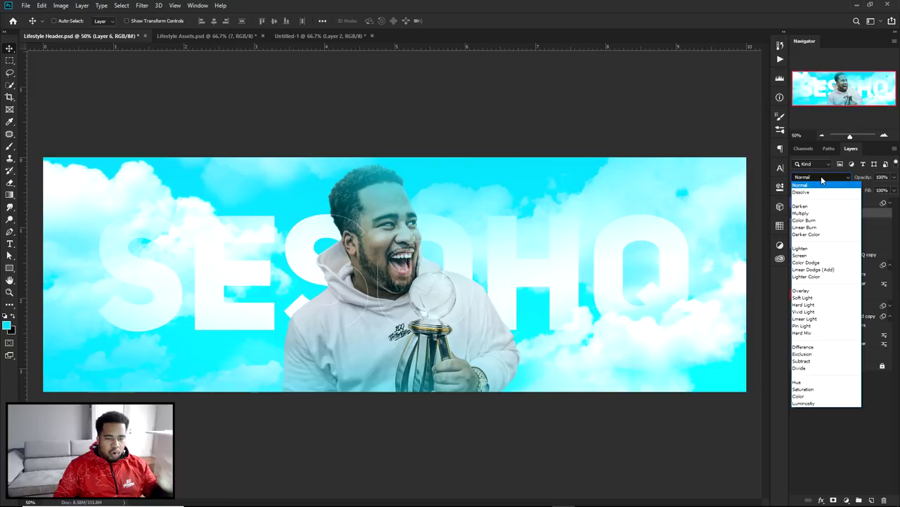
pyautogui.click(814, 269)
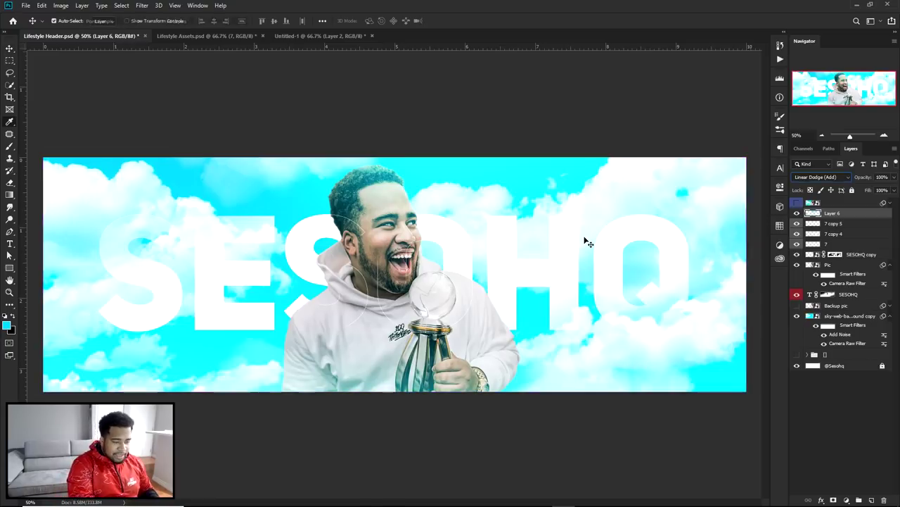
# - Apply a Hue/Saturation adjustment to Layer 6 with Hue -21, Saturation -38 and Lightness +58
pyautogui.hotkey('ctrl', 'u')
pyautogui.moveTo(653, 168); pyautogui.dragTo(616, 182)
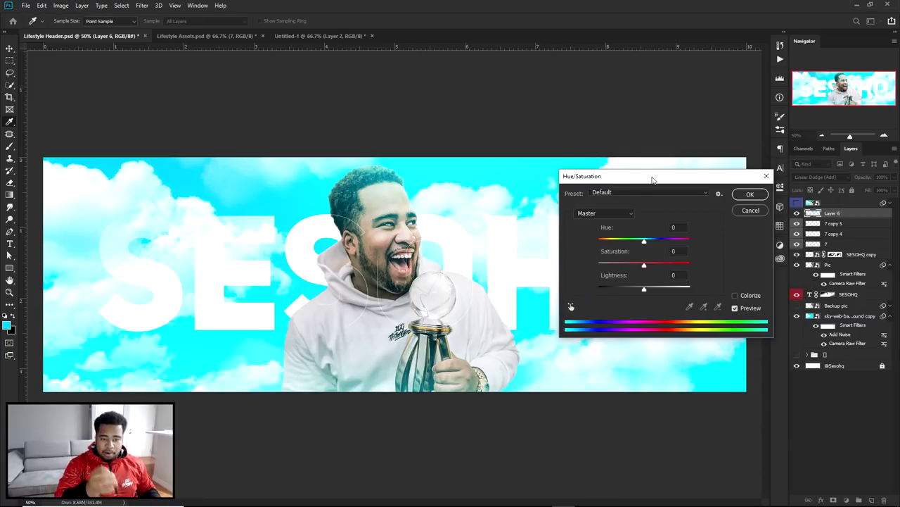
pyautogui.moveTo(640, 241); pyautogui.dragTo(598, 243)
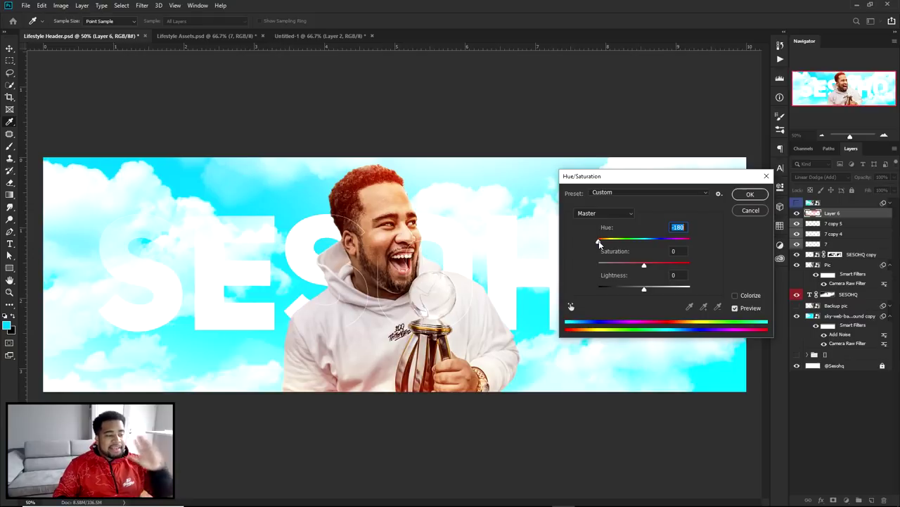
pyautogui.moveTo(600, 244); pyautogui.dragTo(636, 244)
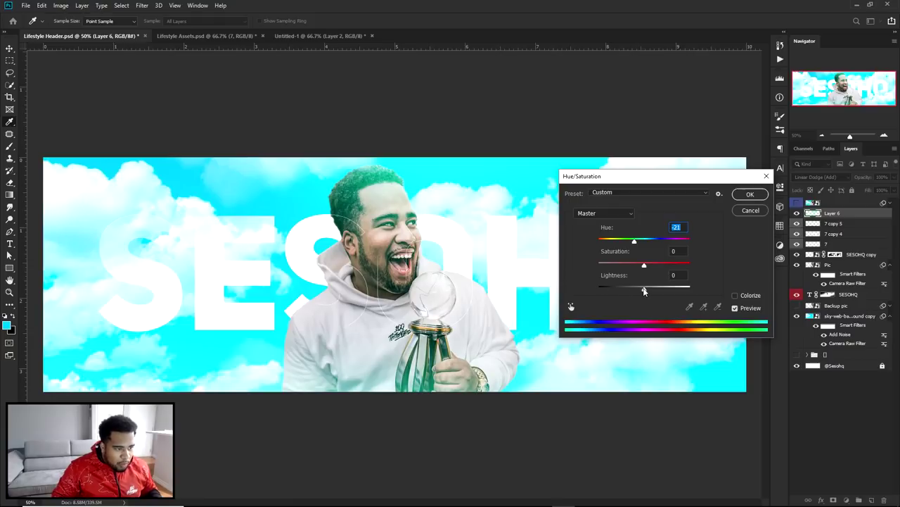
pyautogui.moveTo(645, 291); pyautogui.dragTo(627, 266)
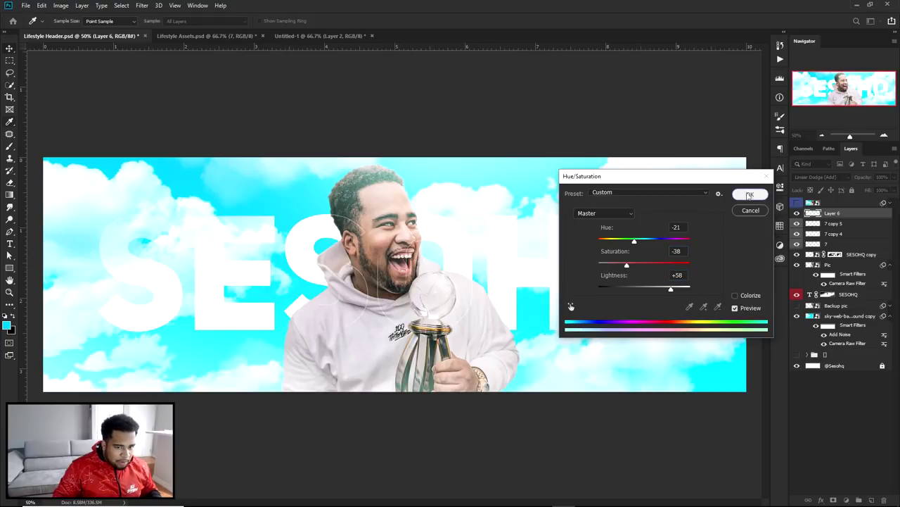
pyautogui.click(750, 194)
# - Lower Layer 6's opacity to 55% and compare the header with and without the haze
pyautogui.press('v')
pyautogui.click(894, 176)
pyautogui.moveTo(882, 190); pyautogui.dragTo(872, 190)
pyautogui.click(797, 213)
pyautogui.click(797, 213)
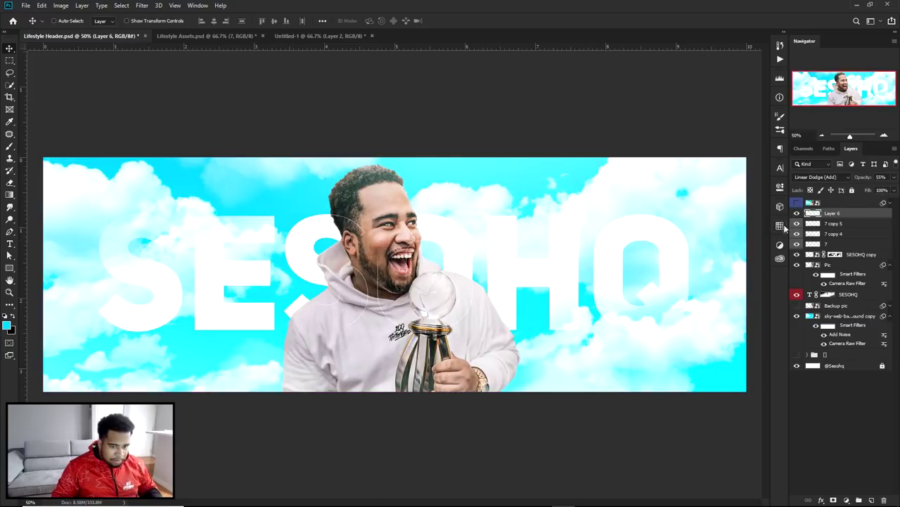
# - Add a layer mask to Layer 6, mask out the haze over the man with a large soft black brush, and compare the effect
pyautogui.click(833, 500)
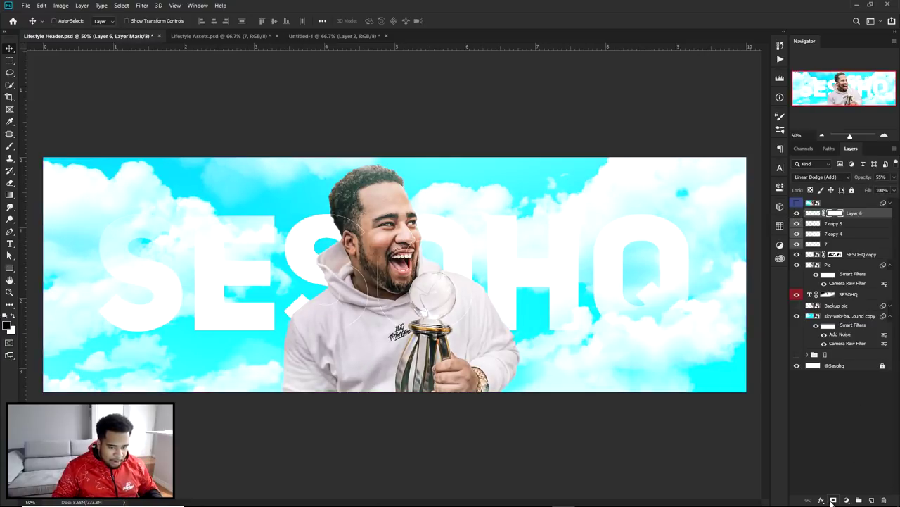
pyautogui.press('b')
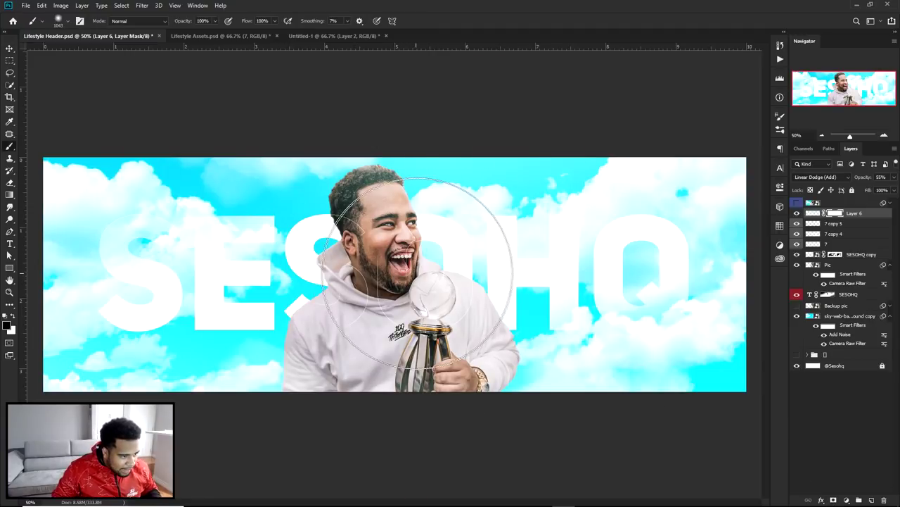
pyautogui.hotkey('ctrl', '+')
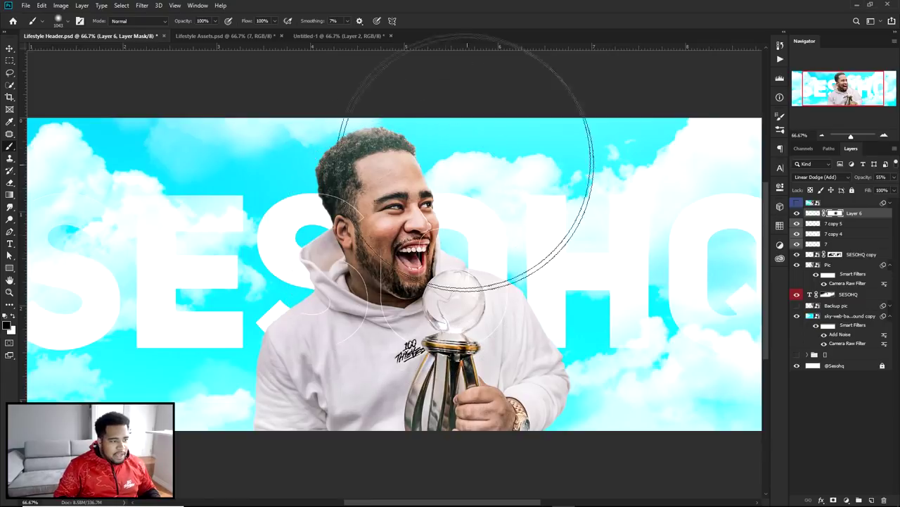
pyautogui.click(797, 213)
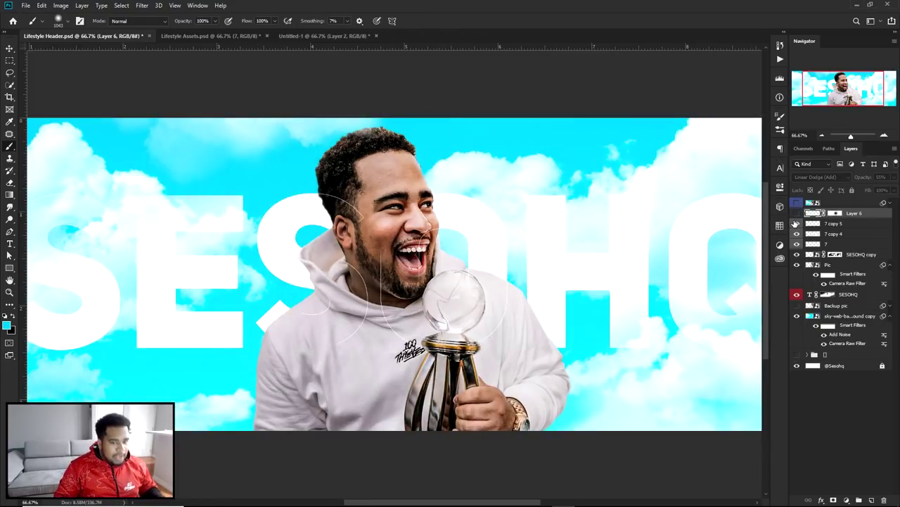
pyautogui.click(798, 213)
# - Resize the brush, undo the stray stroke, and paint black on Layer 6's mask to clear more haze from the man
pyautogui.keyDown('alt'); pyautogui.moveTo(382, 285); pyautogui.dragTo(244, 318); pyautogui.keyUp('alt')
pyautogui.moveTo(345, 318); pyautogui.dragTo(334, 325)
pyautogui.hotkey('ctrl', 'z')
pyautogui.click(836, 214)
pyautogui.click(835, 214)
pyautogui.press('v')
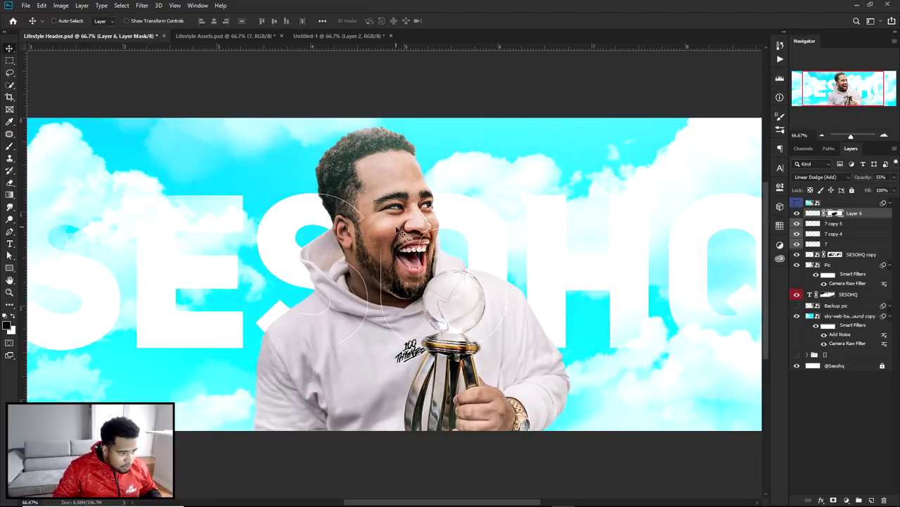
pyautogui.hotkey('ctrl', '-')
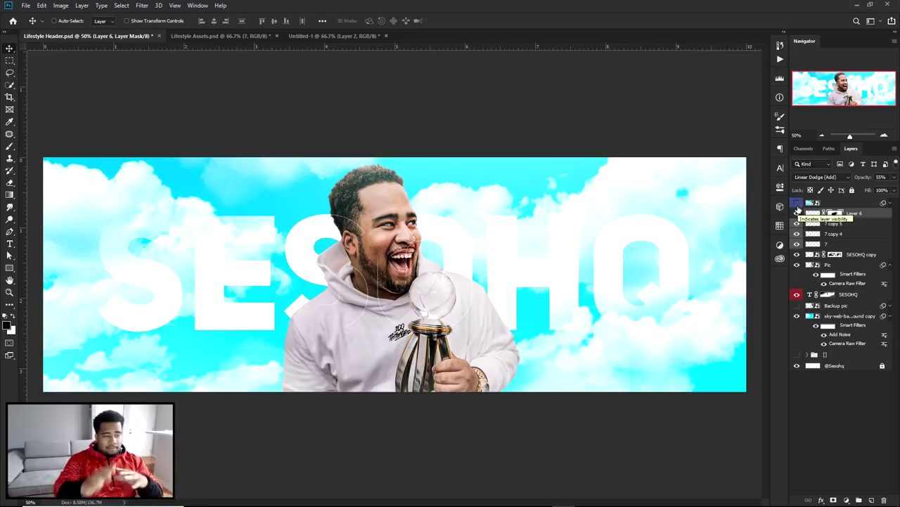
# - Duplicate the 7 copy 5 cloud layer, move the duplicate up across the man and lettering, and set its opacity to 72%
pyautogui.click(842, 234)
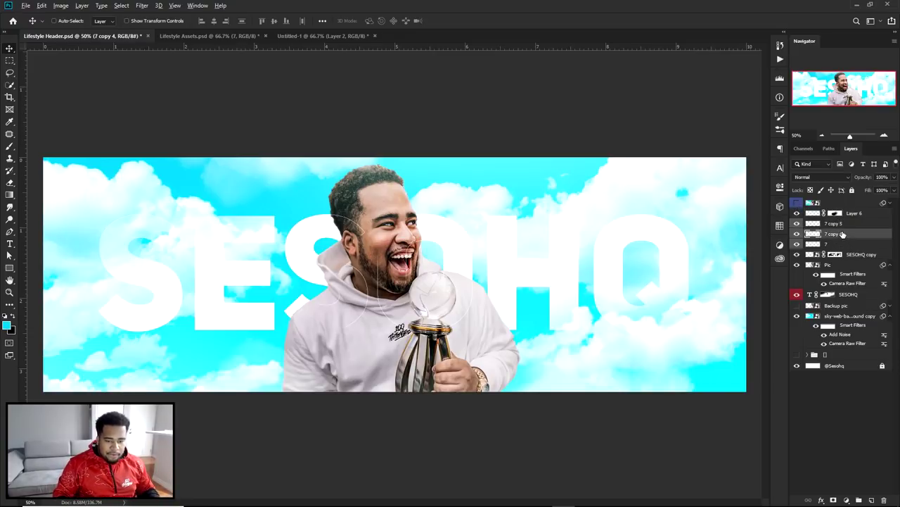
pyautogui.click(838, 222)
pyautogui.hotkey('ctrl', 'j')
pyautogui.moveTo(603, 349); pyautogui.dragTo(554, 181)
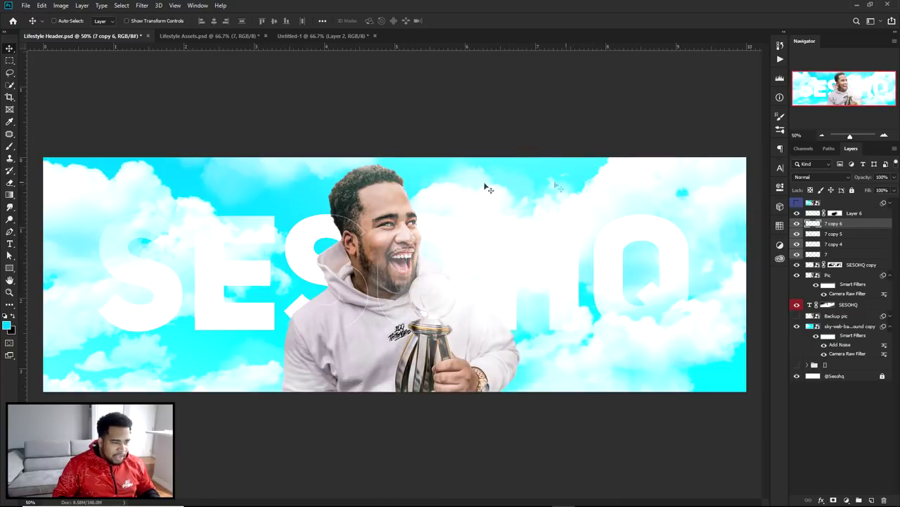
pyautogui.click(894, 178)
pyautogui.moveTo(891, 188); pyautogui.dragTo(881, 190)
# - Erase part of the duplicated cloud over the man with a resized eraser, and delete the duplicate layer
pyautogui.press('e')
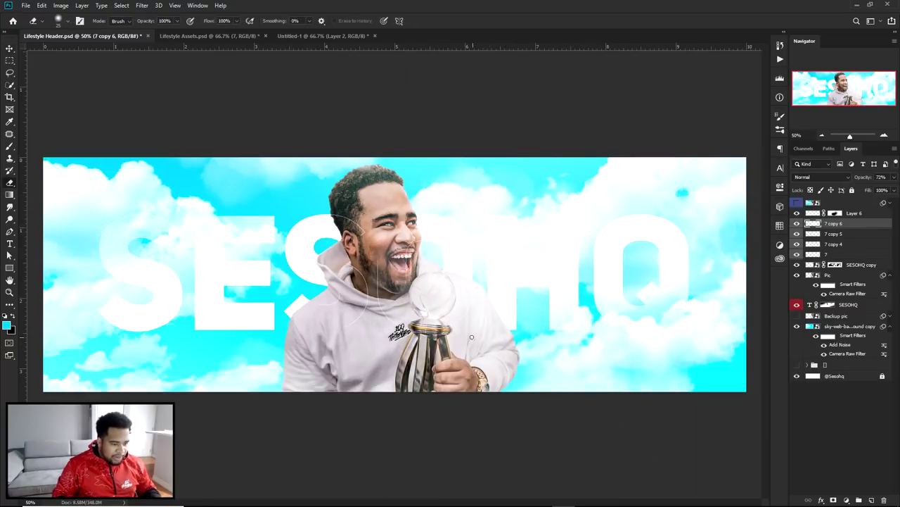
pyautogui.keyDown('alt'); pyautogui.rightClick(466, 338); pyautogui.keyUp('alt')
pyautogui.moveTo(507, 338)
pyautogui.mouseDown()
pyautogui.moveTo(480, 303)
pyautogui.moveTo(492, 349)
pyautogui.moveTo(470, 353)
pyautogui.moveTo(518, 316)
pyautogui.mouseUp()
pyautogui.press('v')
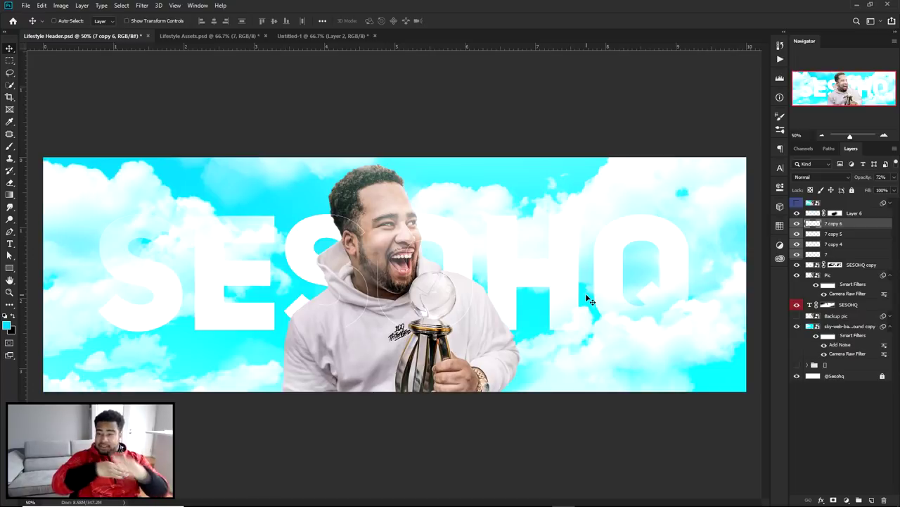
pyautogui.press('Delete')
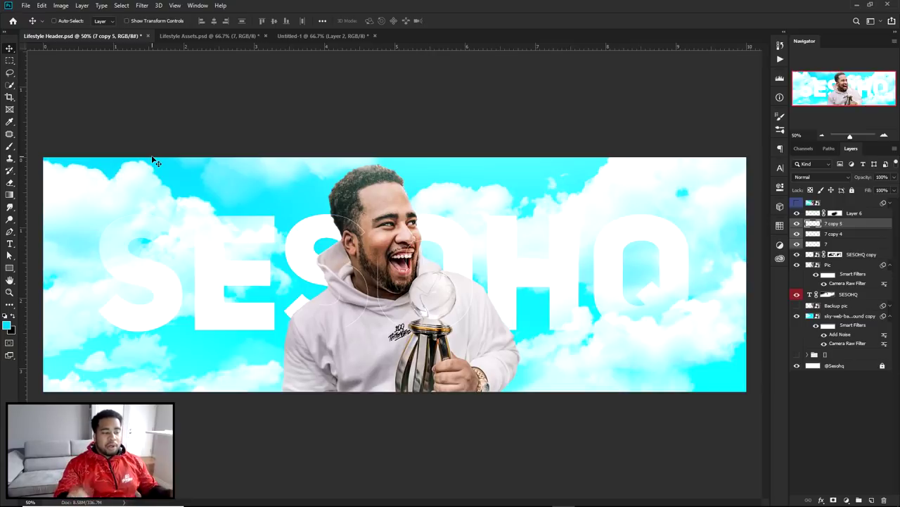
# - Duplicate all layers from Layer 6 down to the locked bottom layer and merge the duplicates into one layer
pyautogui.click(797, 213)
pyautogui.click(797, 213)
pyautogui.click(861, 213)
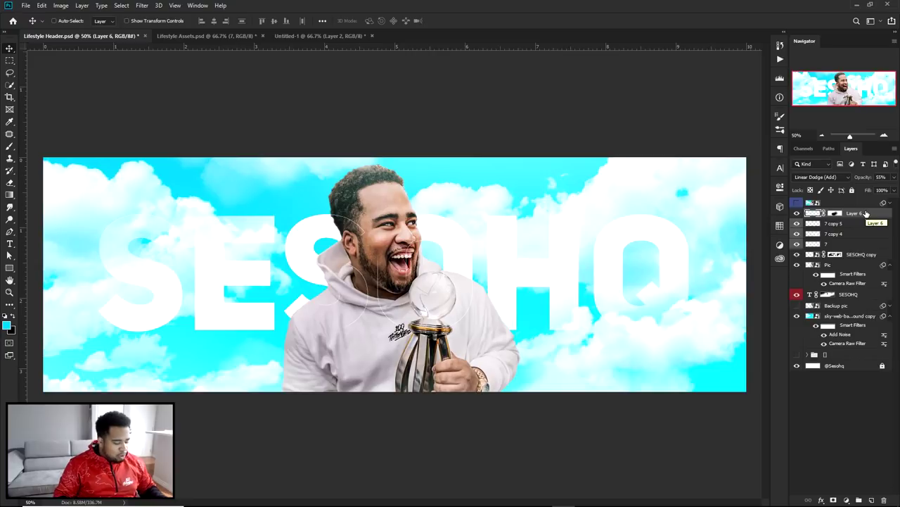
pyautogui.keyDown('shift'); pyautogui.click(848, 367); pyautogui.keyUp('shift')
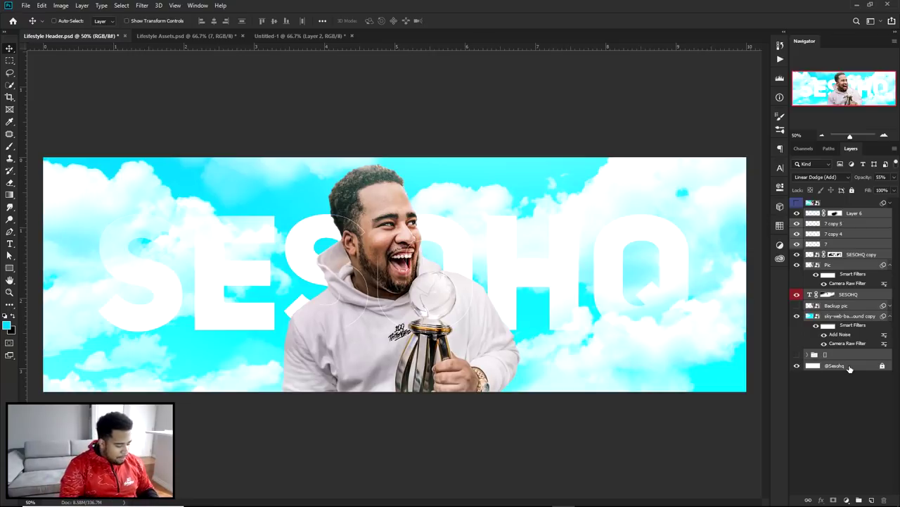
pyautogui.hotkey('ctrl', 'j')
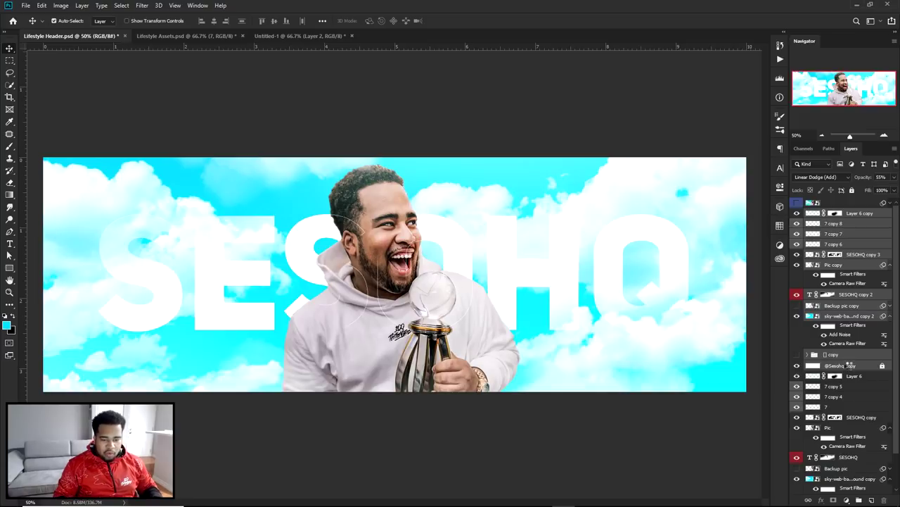
pyautogui.hotkey('ctrl', 'e')
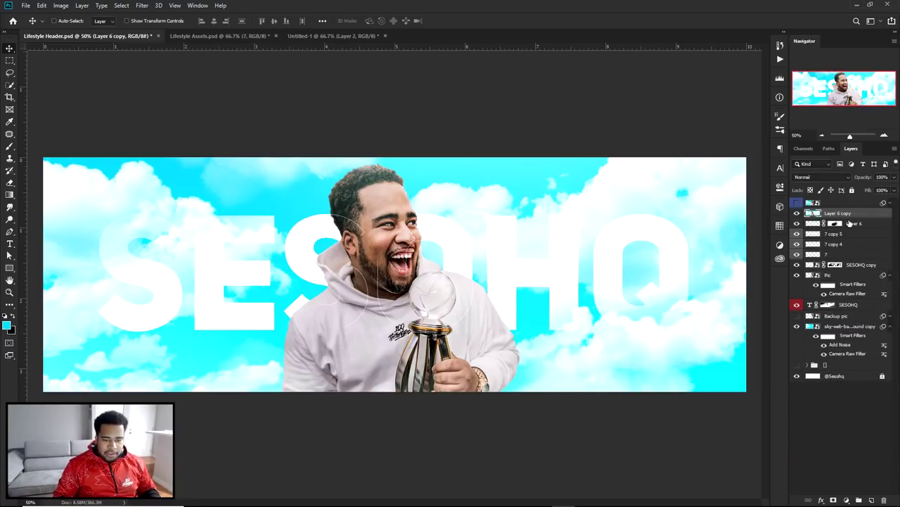
# - Group the layers from the merged copy down to the sky background copy and name the group Backup
pyautogui.keyDown('shift'); pyautogui.click(832, 327); pyautogui.keyUp('shift')
pyautogui.hotkey('ctrl', 'g')
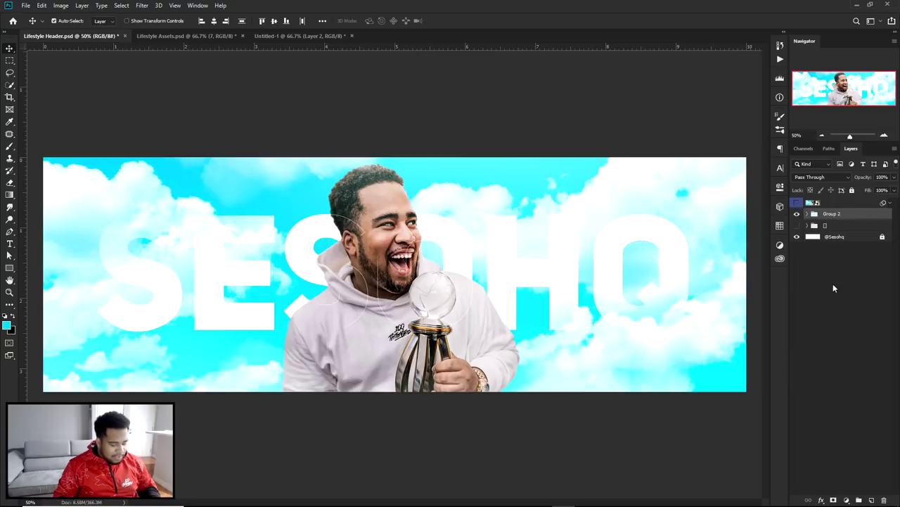
pyautogui.doubleClick(832, 214)
pyautogui.write('Backup')
pyautogui.press('Return')
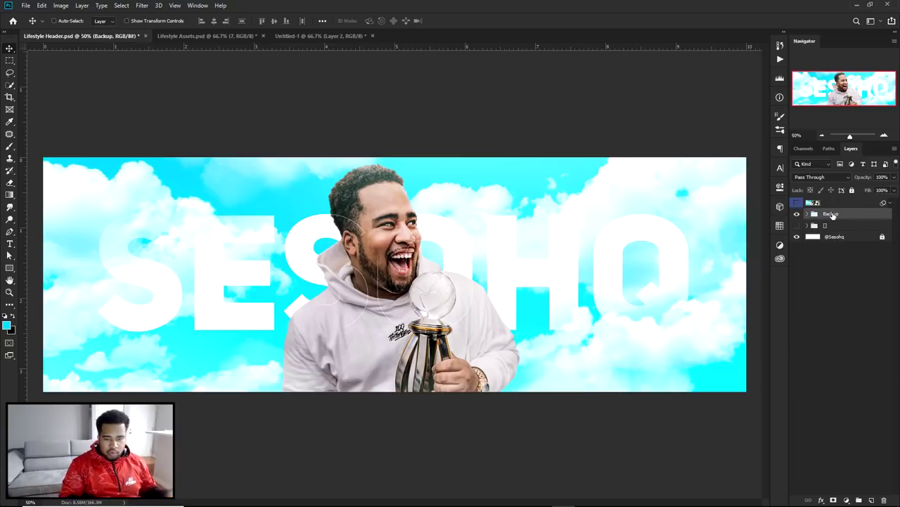
# - Move the merged Layer 6 copy out of the Backup group to sit above it, and review the group's remaining layers
pyautogui.click(807, 214)
pyautogui.moveTo(847, 224); pyautogui.dragTo(835, 211)
pyautogui.click(807, 223)
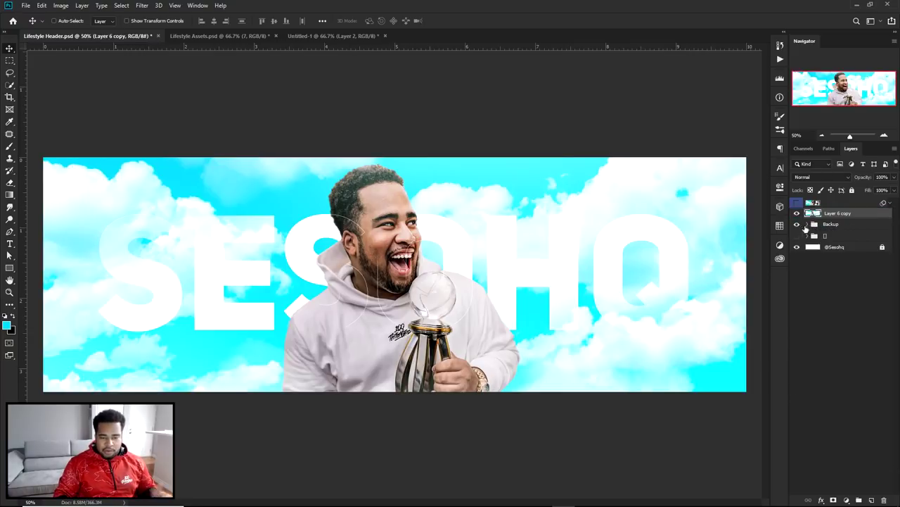
pyautogui.click(806, 224)
pyautogui.click(846, 236)
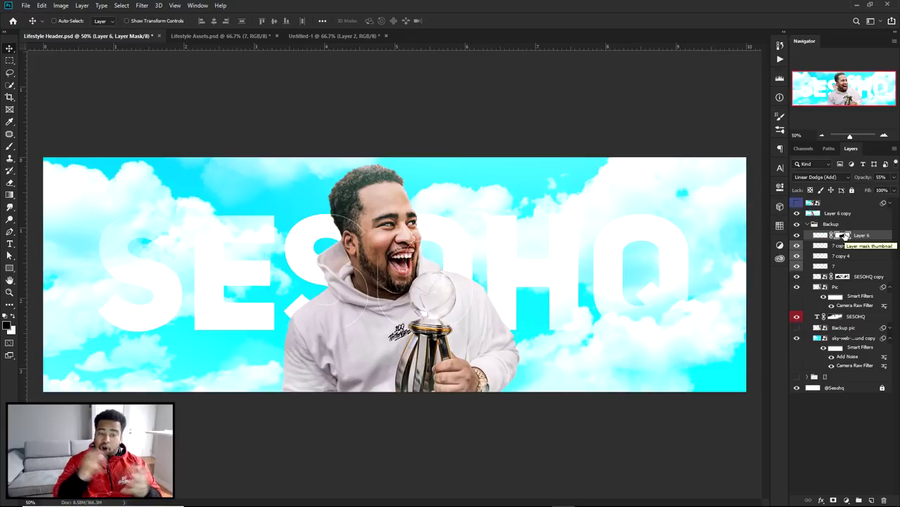
pyautogui.click(808, 224)
# - Convert the merged Layer 6 copy to a smart object
pyautogui.click(826, 215)
pyautogui.moveTo(577, 239)
pyautogui.mouseDown()
pyautogui.moveTo(650, 331)
pyautogui.moveTo(387, 338)
pyautogui.moveTo(556, 204)
pyautogui.moveTo(573, 237)
pyautogui.mouseUp()
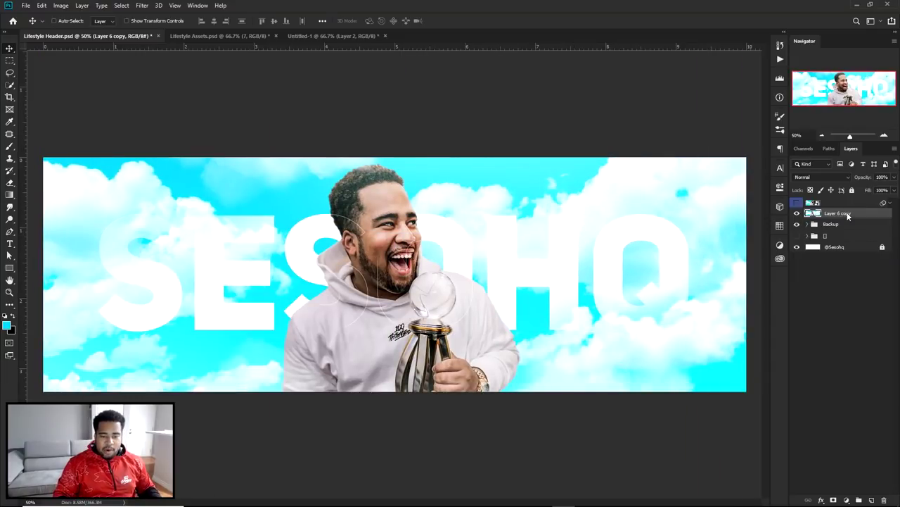
pyautogui.rightClick(848, 214)
pyautogui.click(751, 240)
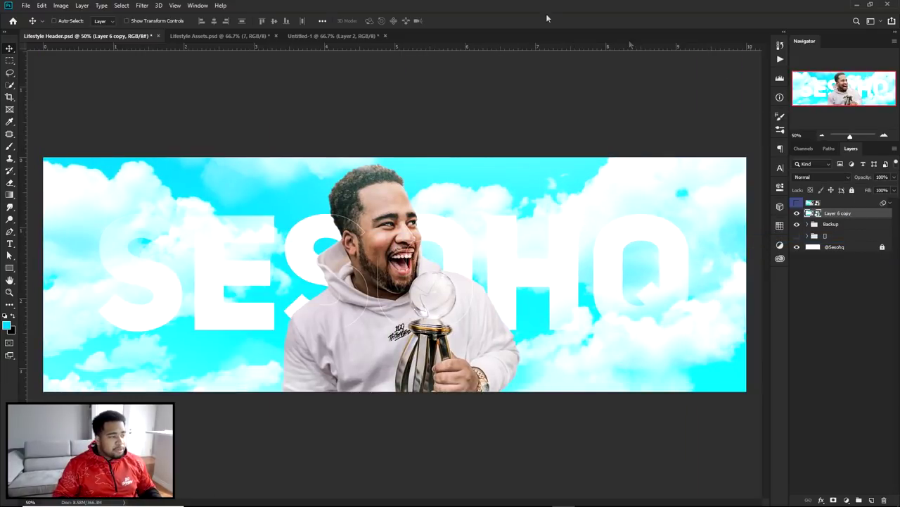
# - Open the Camera Raw filter on the Layer 6 copy smart object with a side-by-side before/after comparison
pyautogui.click(142, 6)
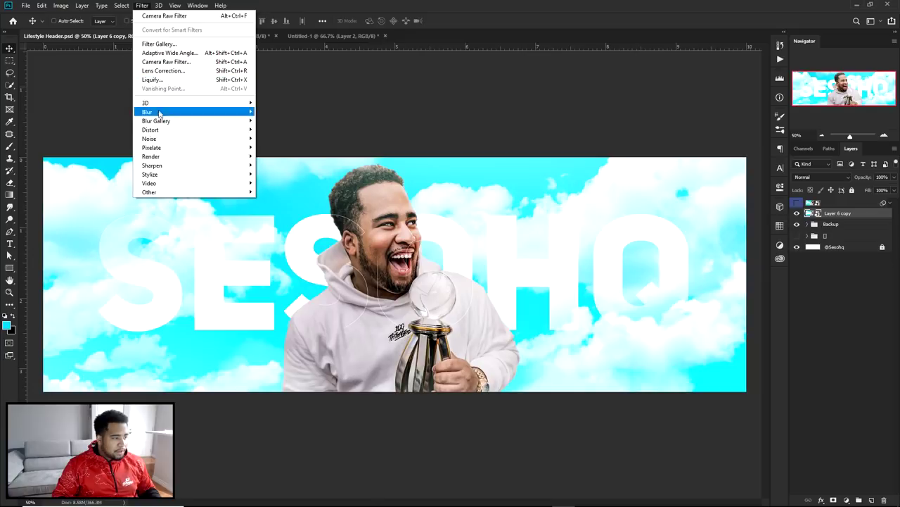
pyautogui.click(156, 62)
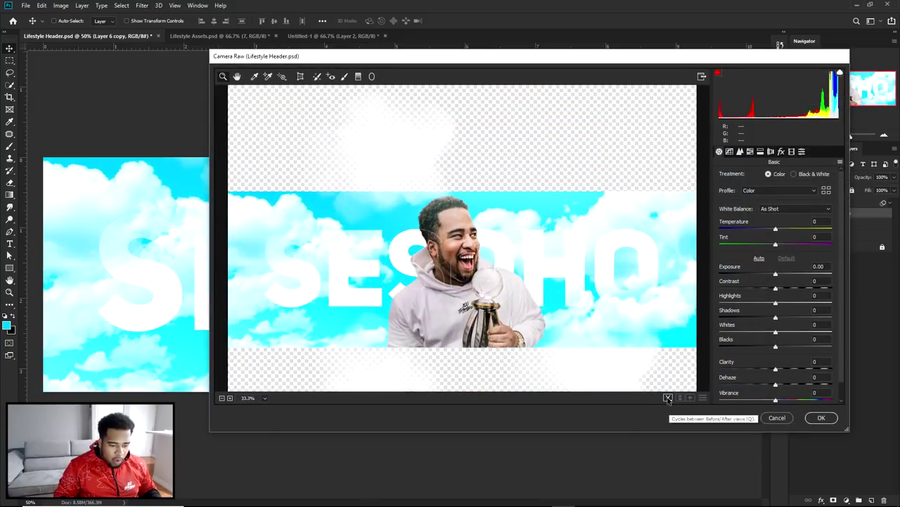
pyautogui.click(669, 398)
pyautogui.moveTo(610, 317); pyautogui.dragTo(568, 261)
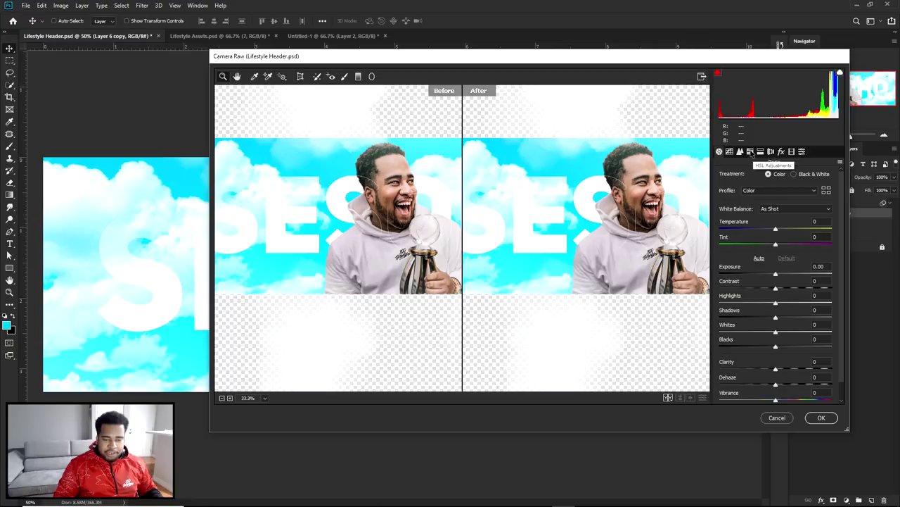
# - Set the HSL hue of Blues to -29 and Oranges to +3
pyautogui.click(751, 152)
pyautogui.moveTo(778, 287); pyautogui.dragTo(762, 287)
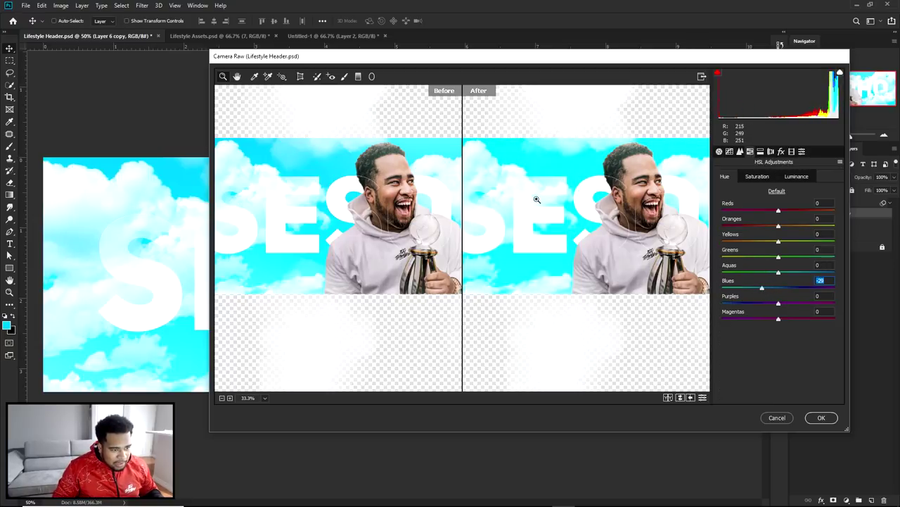
pyautogui.moveTo(536, 197); pyautogui.dragTo(513, 187)
pyautogui.moveTo(778, 226)
pyautogui.mouseDown()
pyautogui.moveTo(761, 226)
pyautogui.moveTo(798, 226)
pyautogui.moveTo(770, 230)
pyautogui.moveTo(780, 226)
pyautogui.mouseUp()
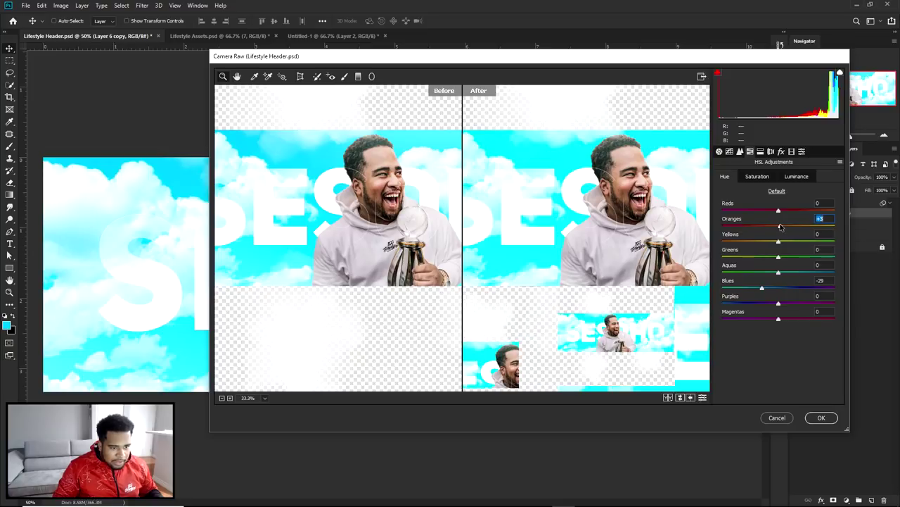
# - Try the Oranges saturation at +25 and -100, settle on +22, and check the man's skin tones in the comparison
pyautogui.click(768, 177)
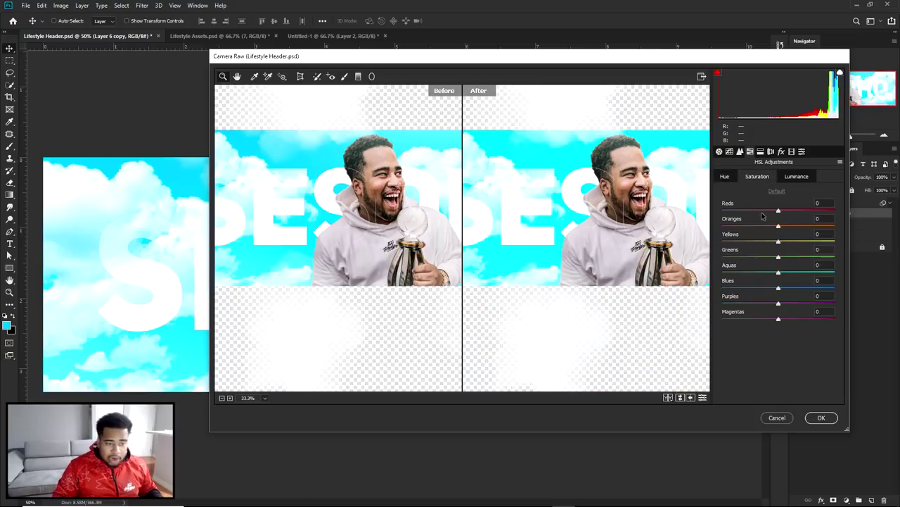
pyautogui.moveTo(778, 225)
pyautogui.mouseDown()
pyautogui.moveTo(814, 226)
pyautogui.moveTo(793, 229)
pyautogui.mouseUp()
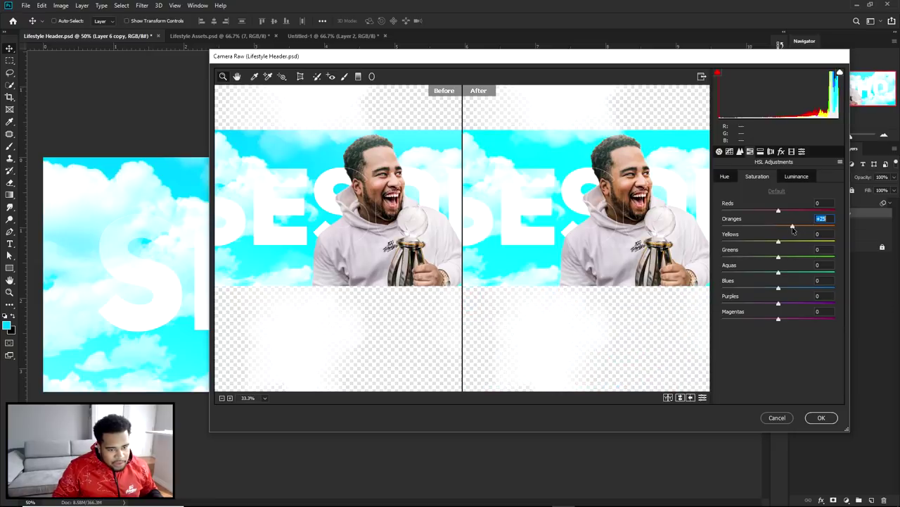
pyautogui.moveTo(585, 198); pyautogui.dragTo(564, 186)
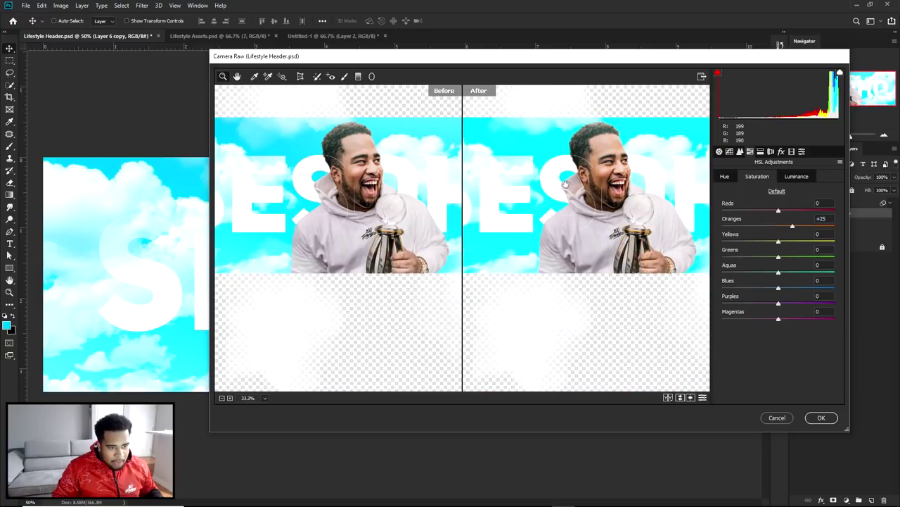
pyautogui.moveTo(780, 222); pyautogui.dragTo(692, 220)
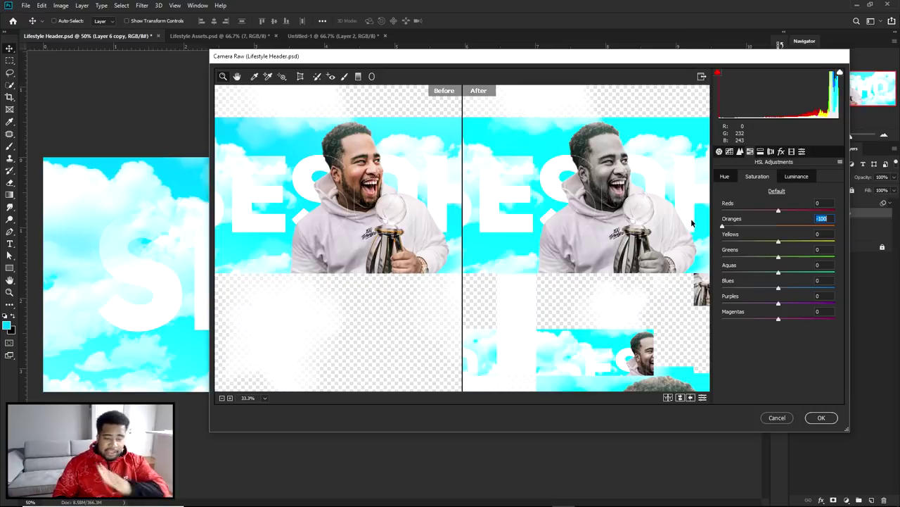
pyautogui.moveTo(692, 219); pyautogui.dragTo(786, 221)
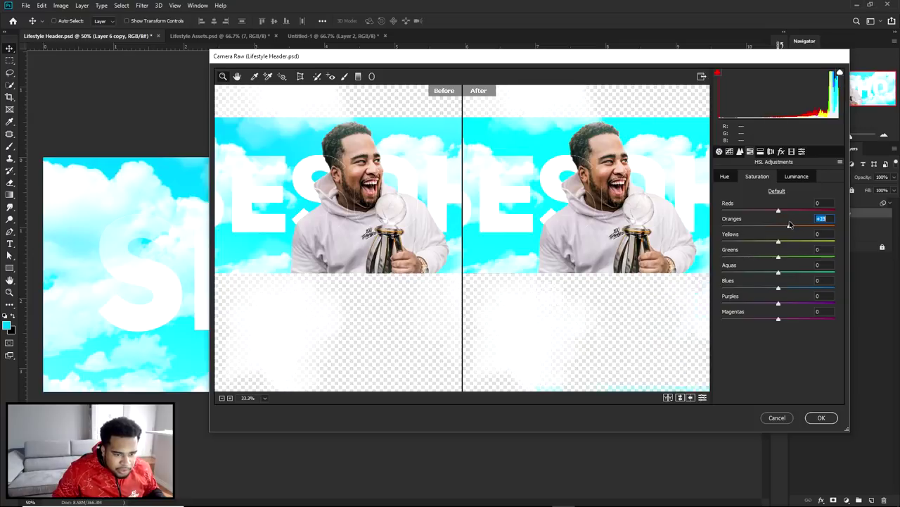
pyautogui.click(790, 225)
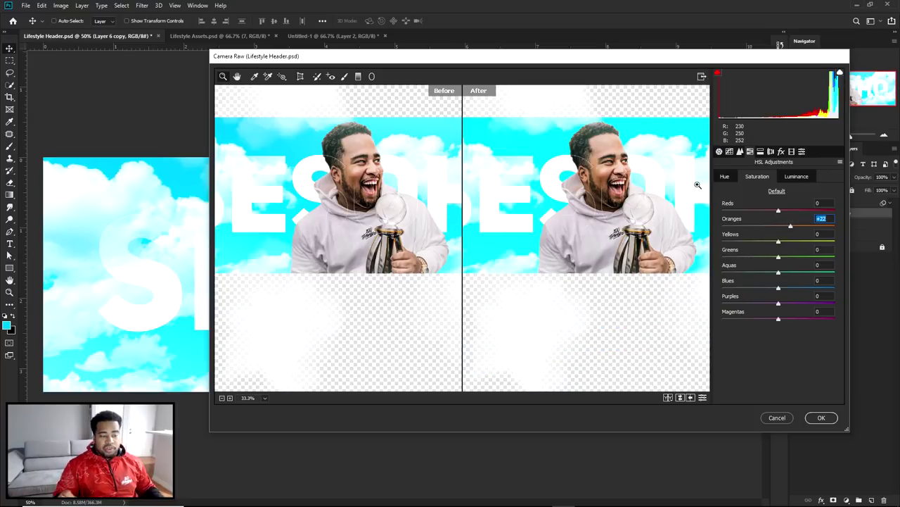
pyautogui.click(606, 171)
pyautogui.moveTo(567, 232); pyautogui.dragTo(581, 183)
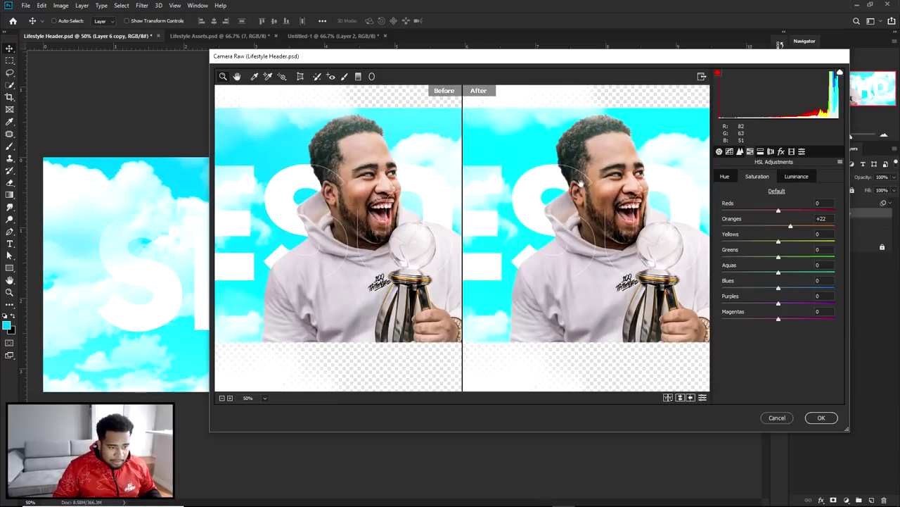
pyautogui.keyDown('alt'); pyautogui.click(594, 221); pyautogui.keyUp('alt')
pyautogui.moveTo(594, 221); pyautogui.dragTo(605, 205)
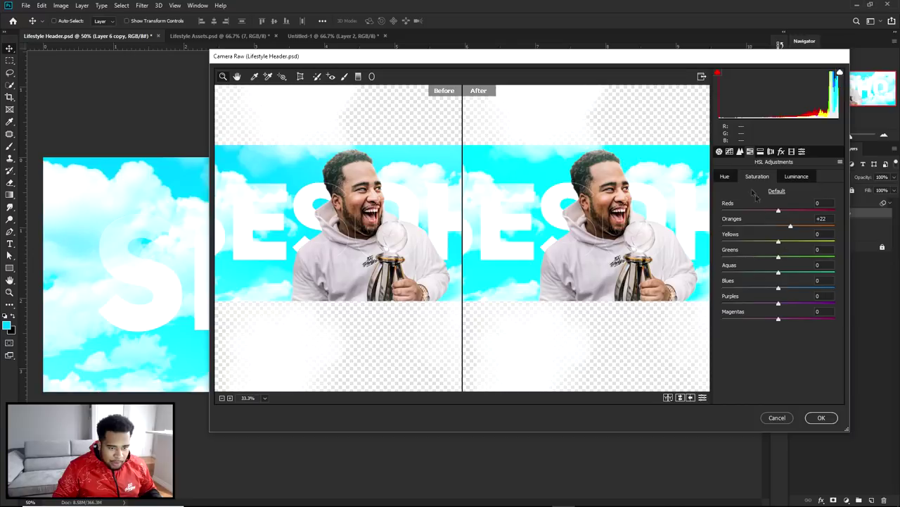
# - Set the Blues hue to -15 and check the sky and lettering in the comparison
pyautogui.click(724, 176)
pyautogui.moveTo(772, 290); pyautogui.dragTo(770, 290)
pyautogui.moveTo(606, 240); pyautogui.dragTo(657, 209)
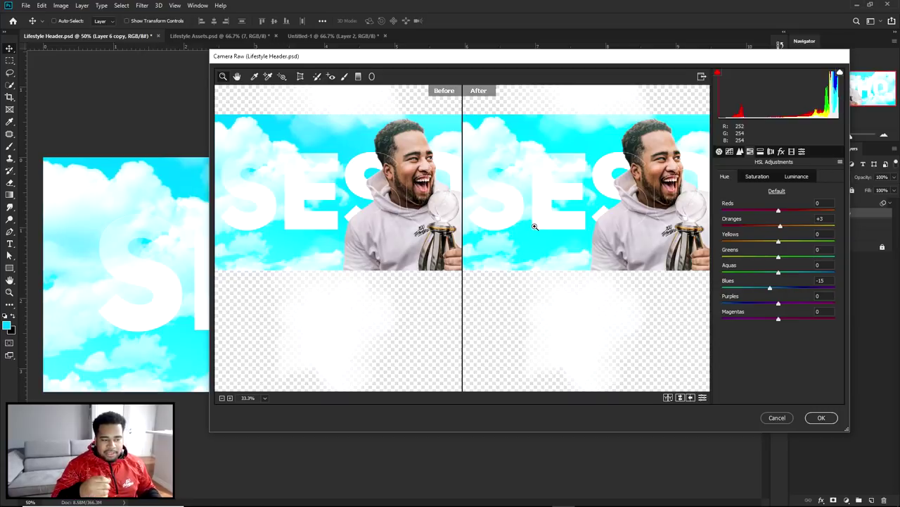
# - Set the basic tonal adjustments to Blacks -30, Whites +14 and Shadows +3
pyautogui.click(720, 152)
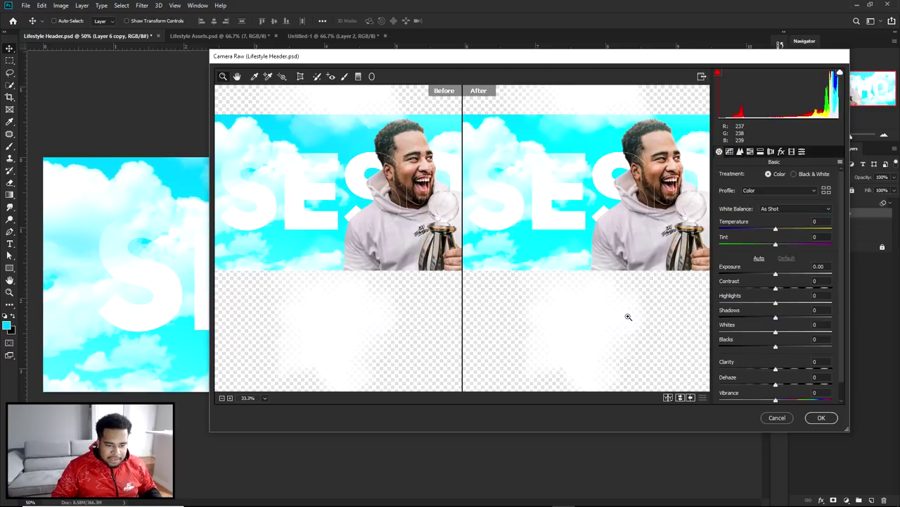
pyautogui.moveTo(775, 349); pyautogui.dragTo(757, 352)
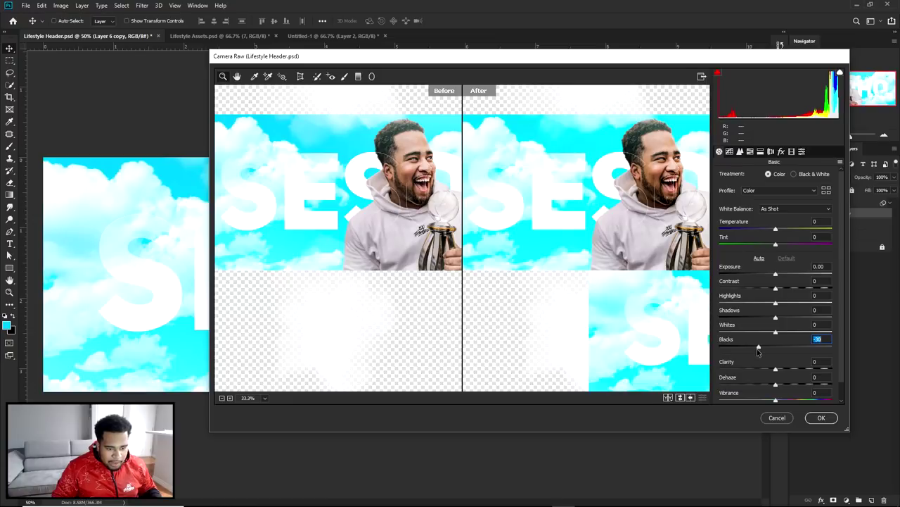
pyautogui.moveTo(776, 332)
pyautogui.mouseDown()
pyautogui.moveTo(795, 332)
pyautogui.moveTo(784, 332)
pyautogui.mouseUp()
pyautogui.click(776, 317)
pyautogui.moveTo(775, 320); pyautogui.dragTo(777, 320)
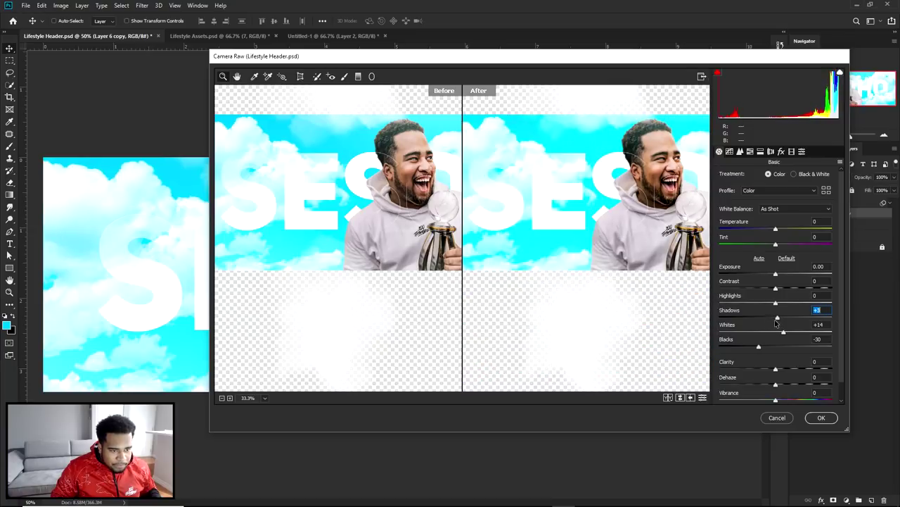
# - Set Clarity to +15 and Vibrance to +10, and apply the Camera Raw filter
pyautogui.click(786, 369)
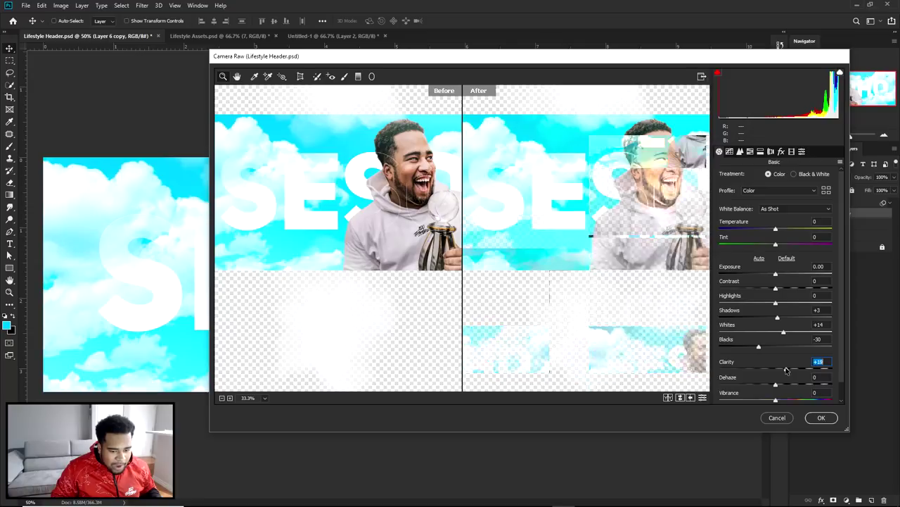
pyautogui.write('15')
pyautogui.moveTo(601, 244); pyautogui.dragTo(520, 208)
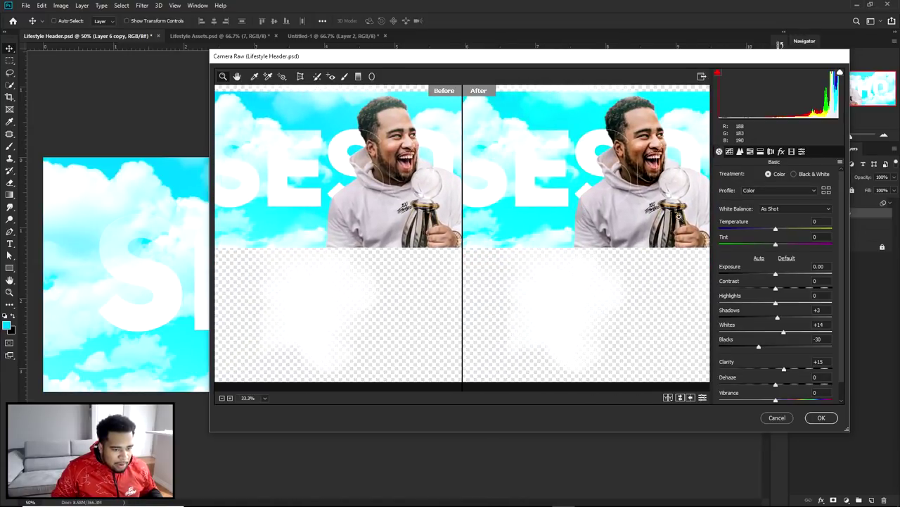
pyautogui.scroll(-1, 784, 258)
pyautogui.moveTo(777, 381); pyautogui.dragTo(783, 382)
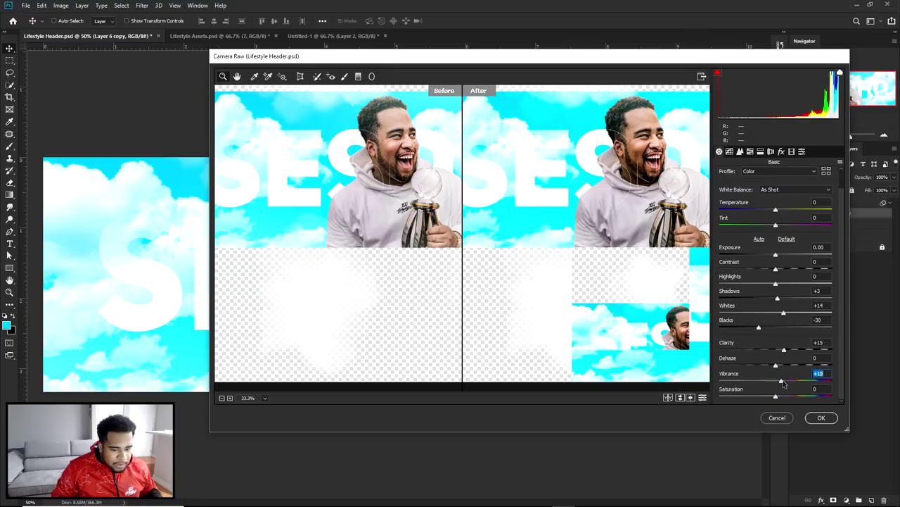
pyautogui.click(827, 419)
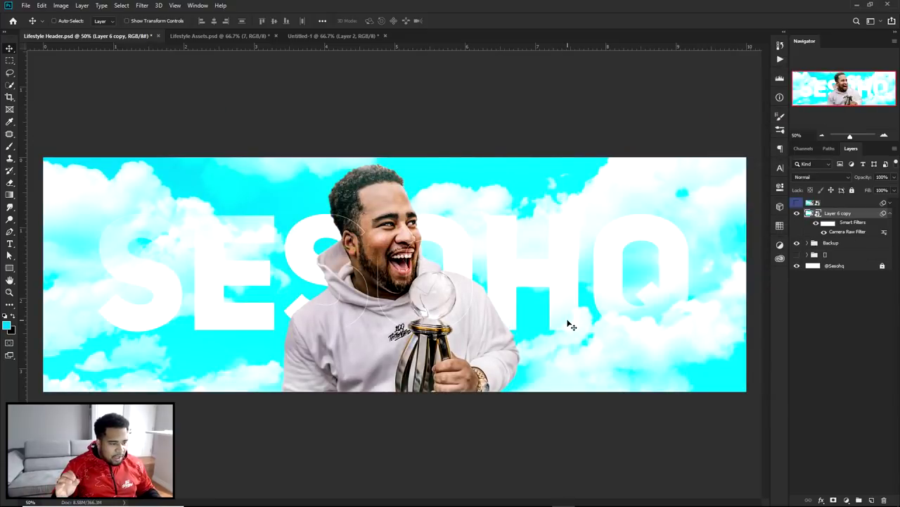
# - Toggle the visibility of Layer 6 copy to compare the header with and without the color grade
pyautogui.click(797, 214)
pyautogui.click(798, 213)
pyautogui.click(797, 213)
pyautogui.click(797, 214)
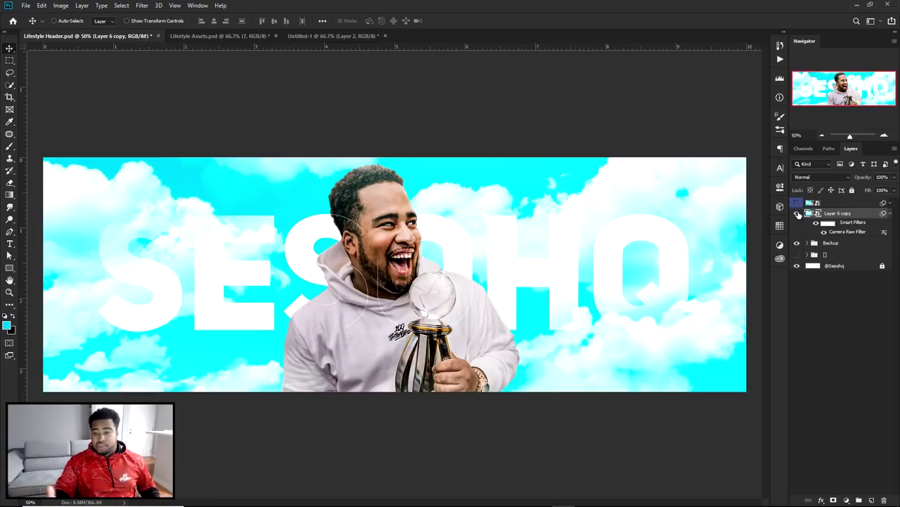
# - Look at the original man and sky images in Lifestyle Assets.psd, and return to Lifestyle Header.psd
pyautogui.click(203, 36)
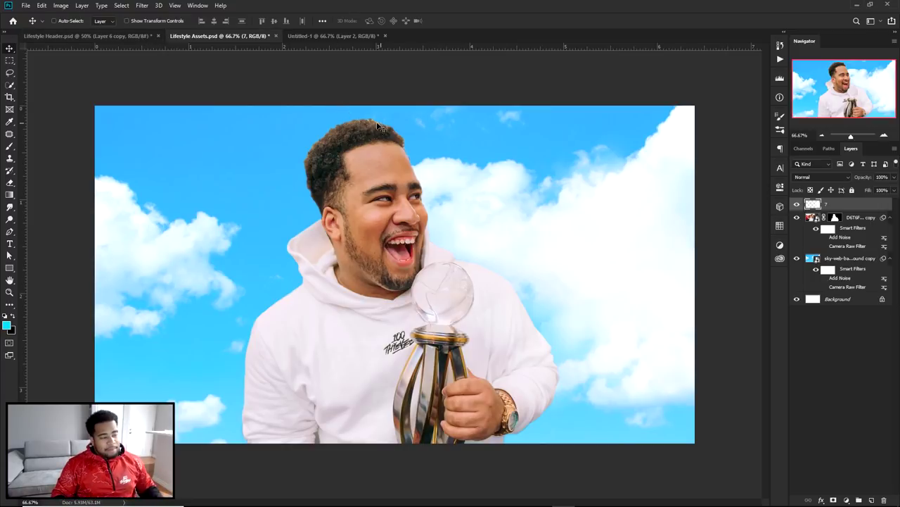
pyautogui.moveTo(249, 148); pyautogui.dragTo(270, 157)
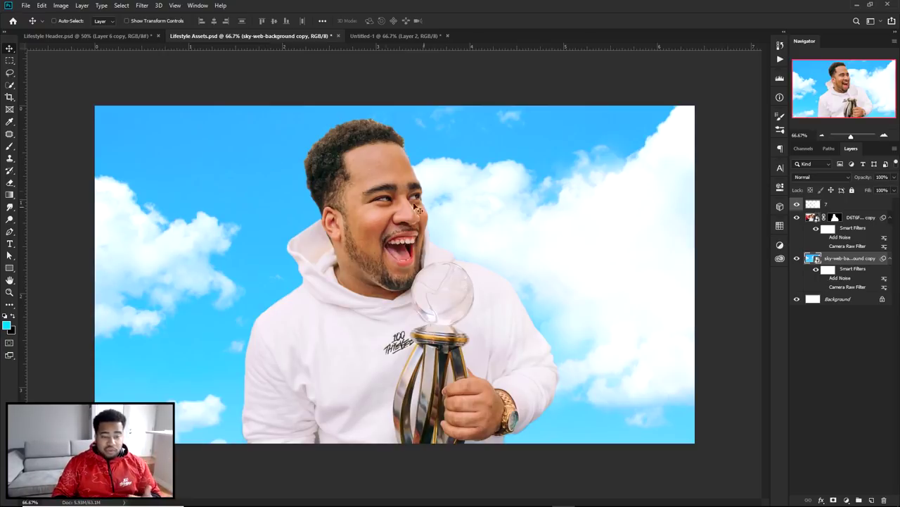
pyautogui.click(118, 35)
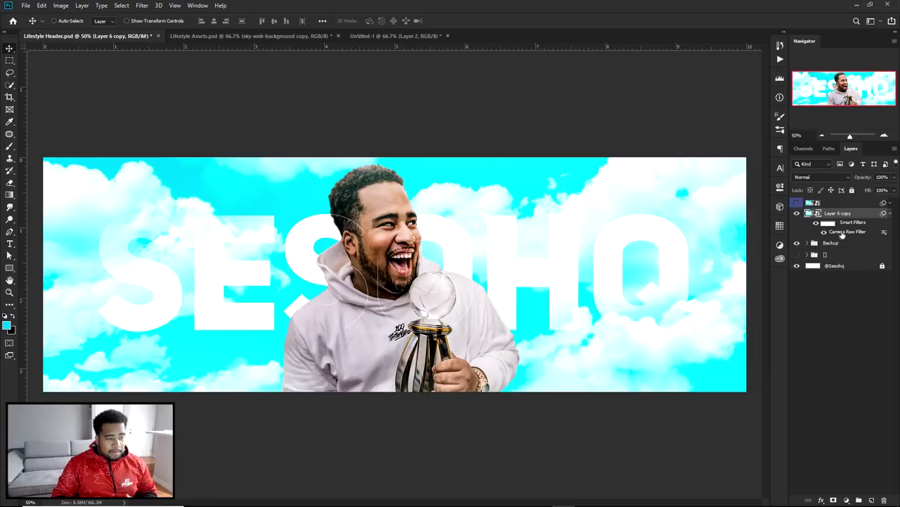
# - Paint soft orange glows on a new layer near the header's upper and lower edges, and undo the last strokes
pyautogui.click(872, 500)
pyautogui.click(6, 325)
pyautogui.moveTo(609, 385); pyautogui.dragTo(608, 442)
pyautogui.click(609, 437)
pyautogui.click(689, 323)
pyautogui.press('b')
pyautogui.moveTo(502, 210); pyautogui.dragTo(593, 205)
pyautogui.click(499, 144)
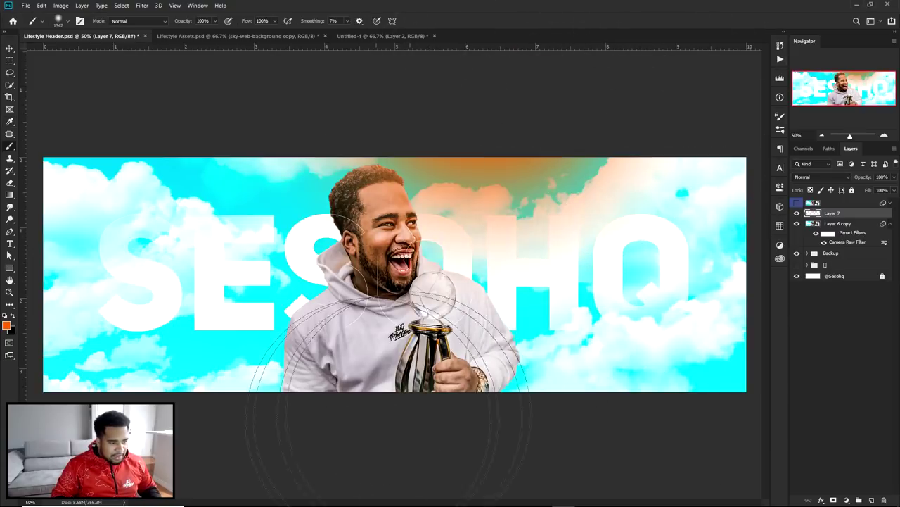
pyautogui.click(394, 394)
pyautogui.click(250, 355)
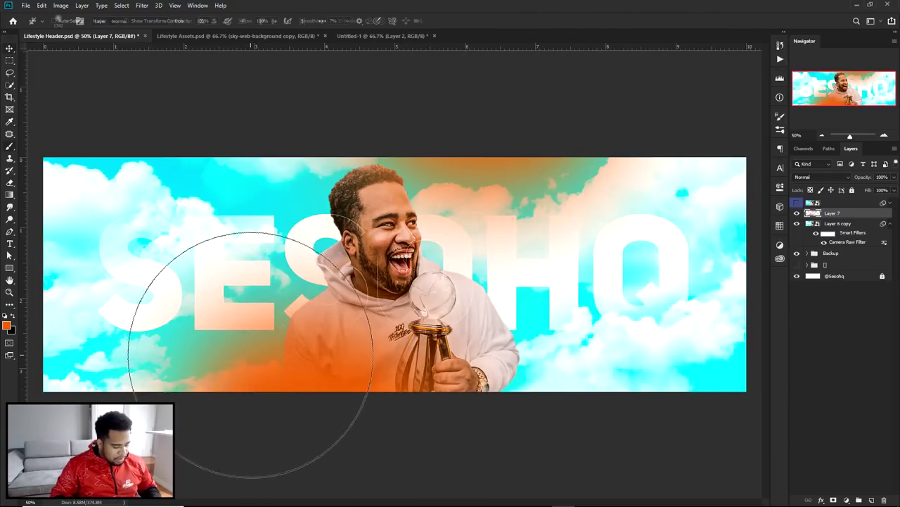
pyautogui.hotkey('ctrl', 'z')
pyautogui.hotkey('ctrl', 'z')
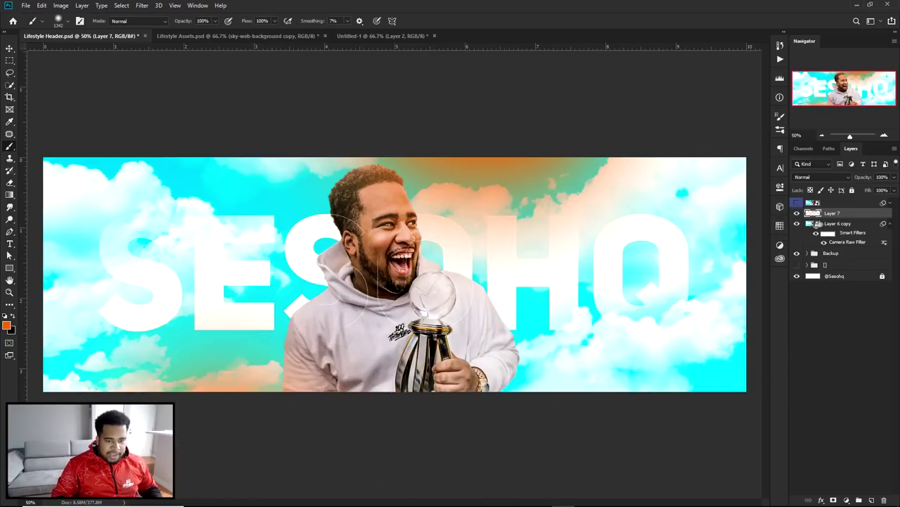
# - Convert the orange paint layer and Layer 6 copy together into one smart object
pyautogui.keyDown('shift'); pyautogui.click(834, 224); pyautogui.keyUp('shift')
pyautogui.rightClick(834, 224)
pyautogui.click(767, 240)
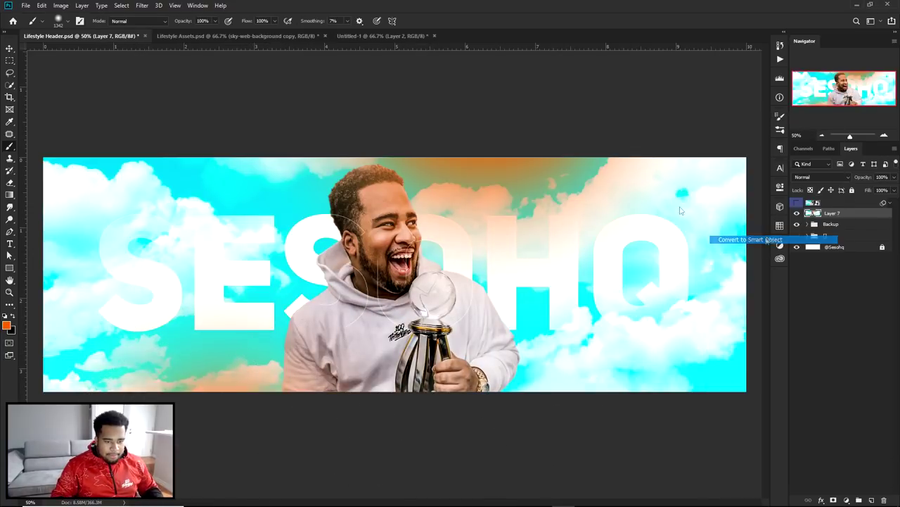
# - Try an Oranges hue of -74 on the combined smart object in Camera Raw, cancel it and discard the orange test
pyautogui.click(142, 5)
pyautogui.click(161, 68)
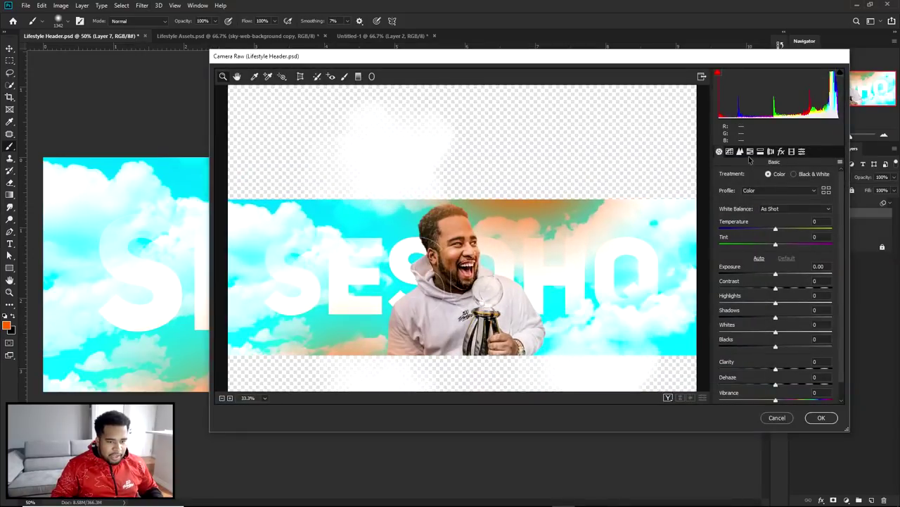
pyautogui.click(749, 152)
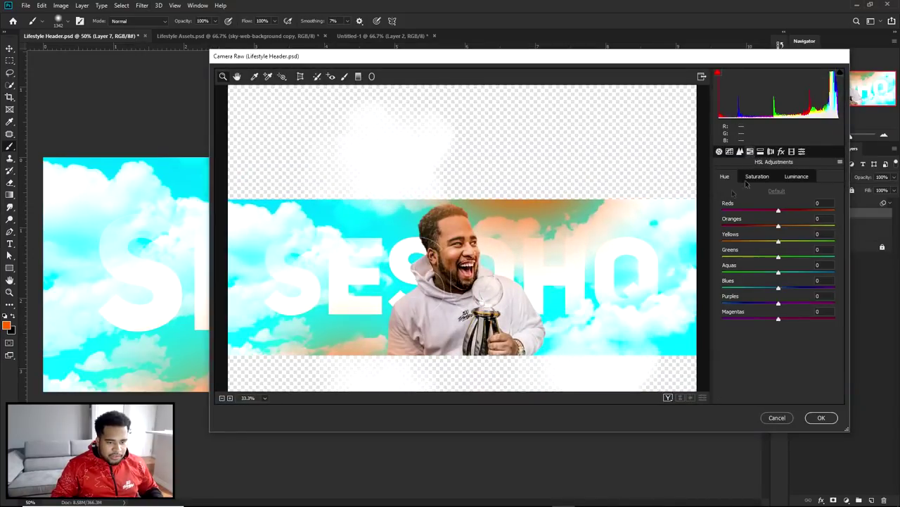
pyautogui.moveTo(779, 225); pyautogui.dragTo(738, 224)
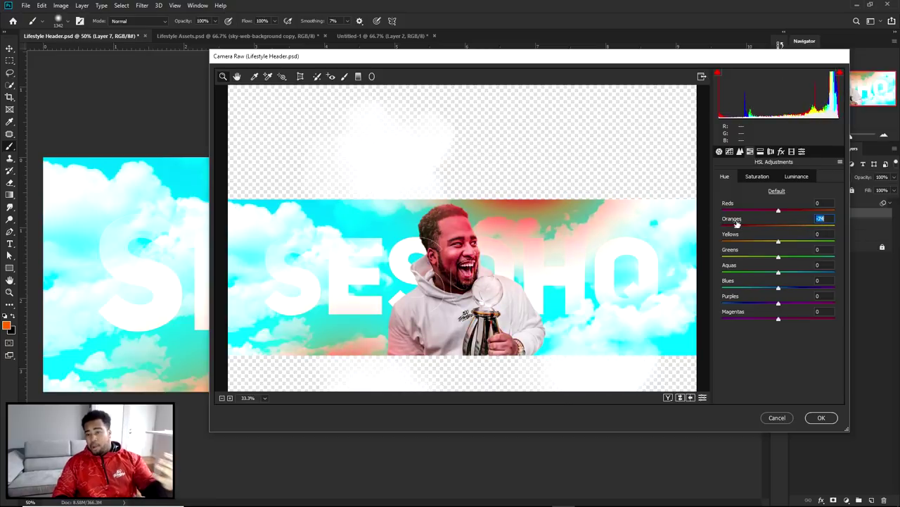
pyautogui.click(782, 419)
pyautogui.press('v')
pyautogui.press('Delete')
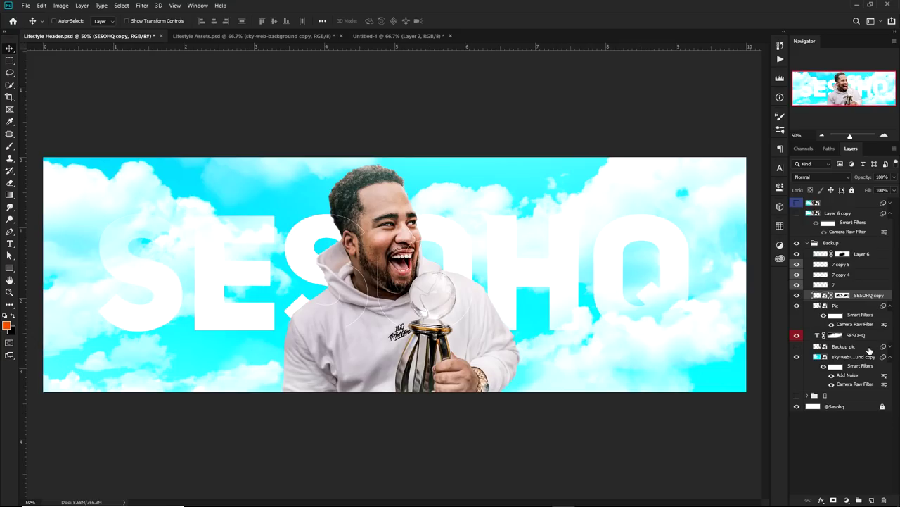
# - Show Layer 6 copy and toggle the topmost layer's visibility to compare the recreated header with the original version
pyautogui.click(848, 247)
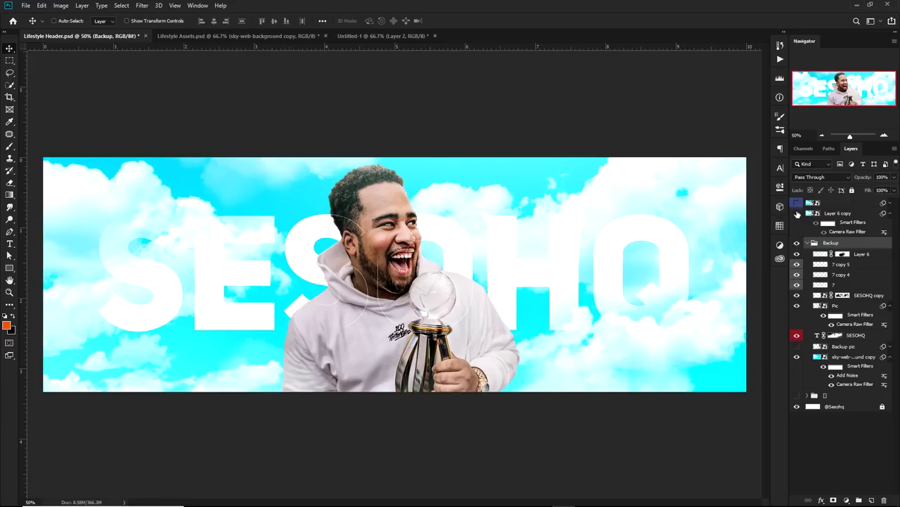
pyautogui.click(797, 213)
pyautogui.click(797, 202)
pyautogui.click(797, 203)
pyautogui.click(797, 202)
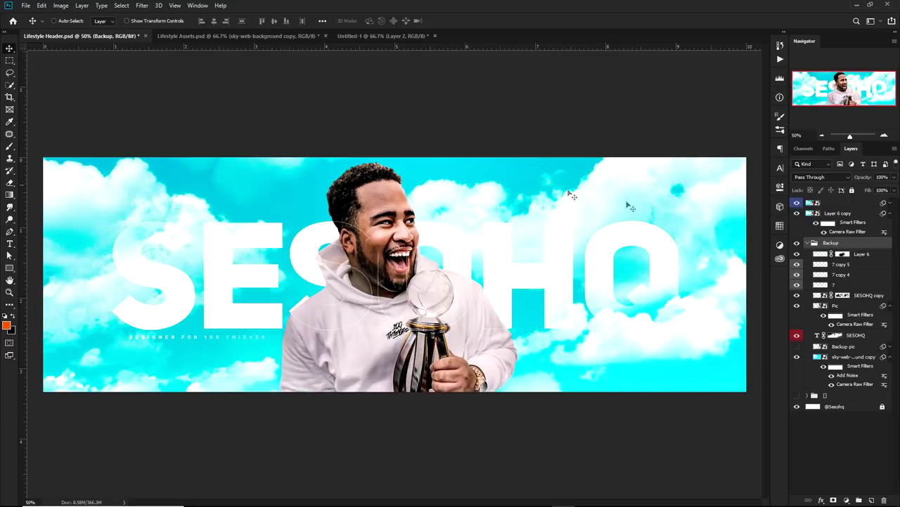
# - Toggle the topmost layer to compare header versions, and leave both it and Layer 6 copy hidden
pyautogui.click(797, 202)
pyautogui.click(797, 203)
pyautogui.click(798, 203)
pyautogui.click(797, 213)
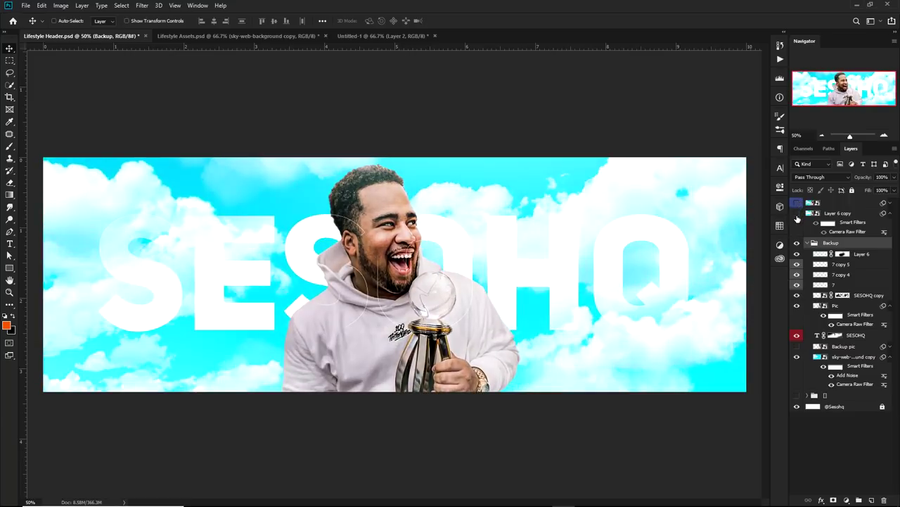
# - Add a Photo Filter adjustment above the SESOHQ copy layer with orange colour ec8a00 and slightly reduce its density
pyautogui.click(857, 296)
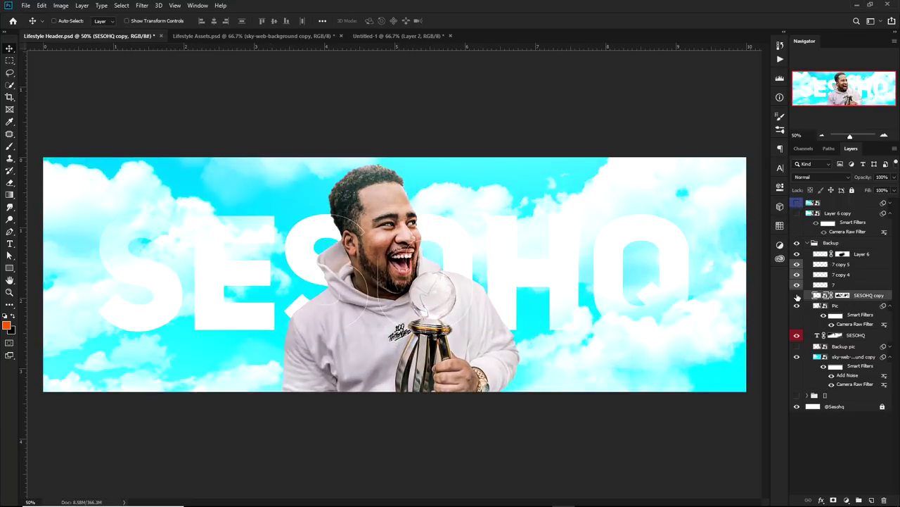
pyautogui.click(847, 499)
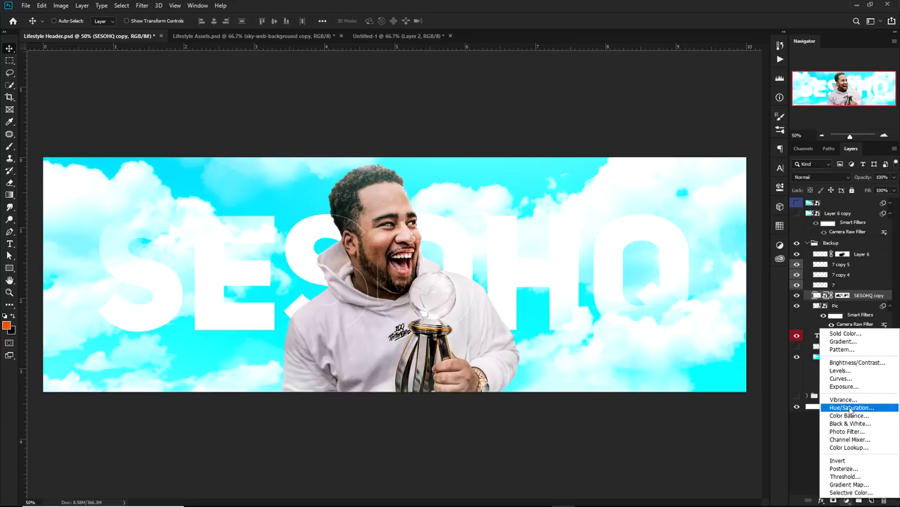
pyautogui.click(852, 431)
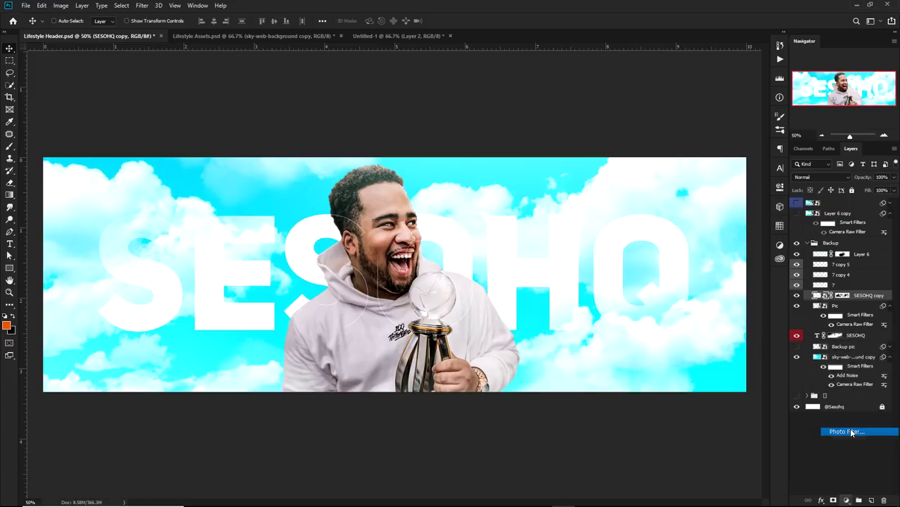
pyautogui.click(681, 229)
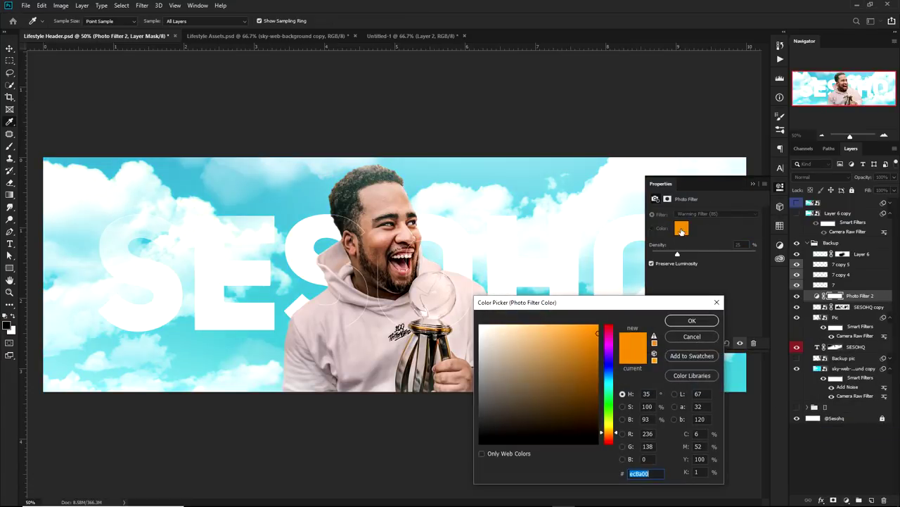
pyautogui.click(692, 320)
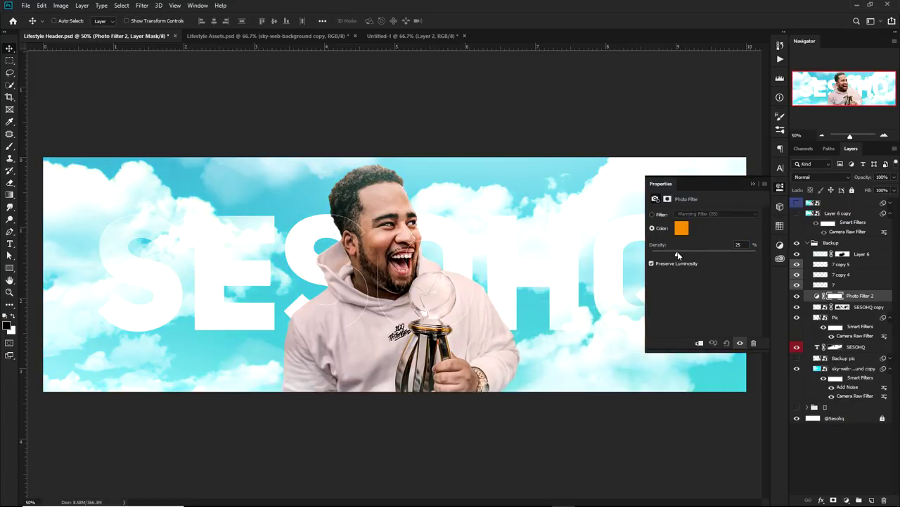
pyautogui.moveTo(676, 256); pyautogui.dragTo(674, 256)
pyautogui.click(780, 187)
# - Toggle the topmost layer's visibility to compare the photo-filtered header with the original version
pyautogui.click(797, 202)
pyautogui.click(797, 202)
pyautogui.click(797, 203)
pyautogui.click(797, 203)
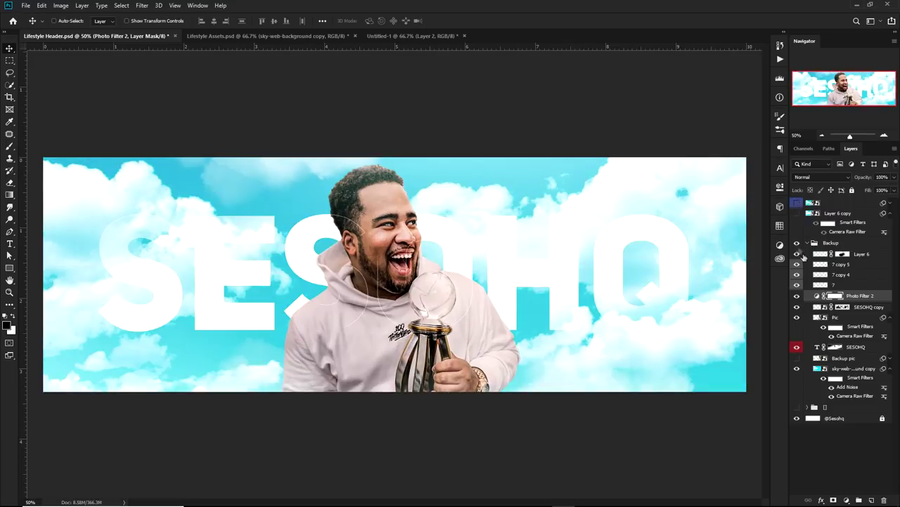
# - Duplicate the Backup group and merge the copy into a single layer
pyautogui.click(807, 243)
pyautogui.click(807, 242)
pyautogui.click(797, 296)
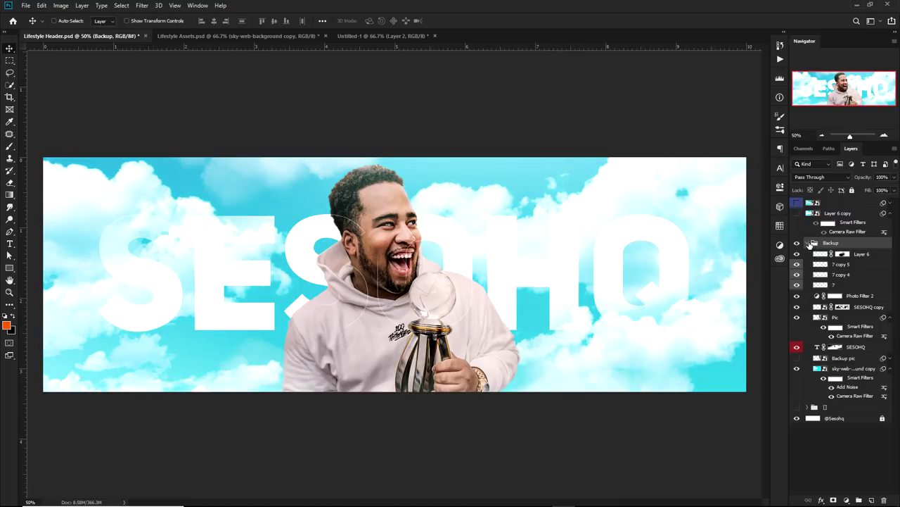
pyautogui.click(809, 243)
pyautogui.hotkey('ctrl', 'j')
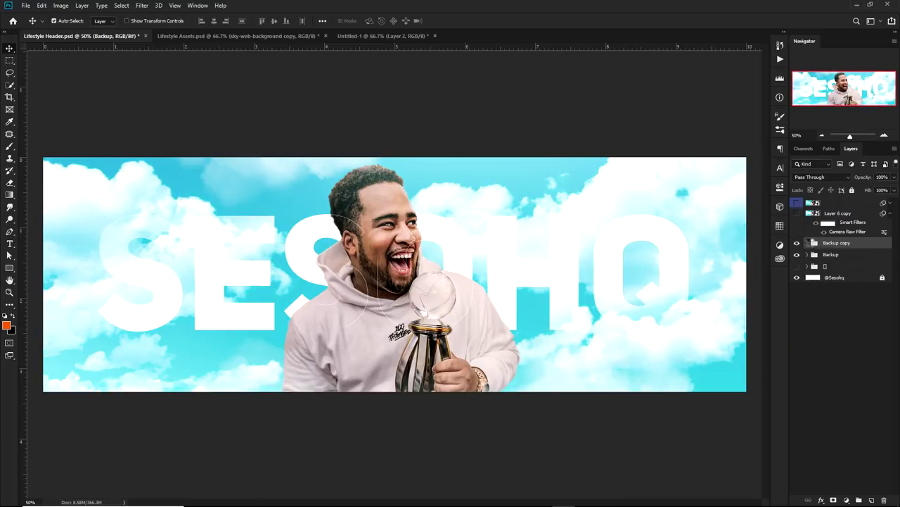
pyautogui.hotkey('ctrl', 'e')
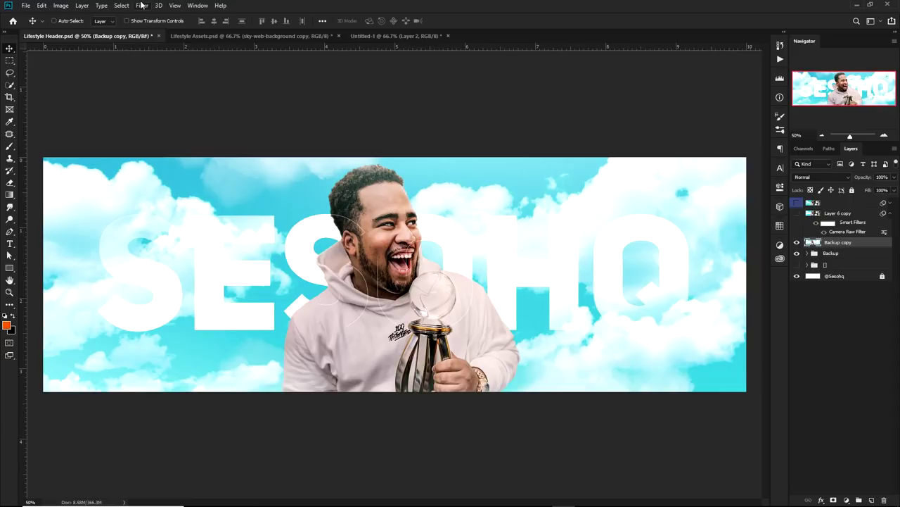
# - Apply Camera Raw to the merged Backup copy with Clarity +21, Blacks -9 and Shadows -13
pyautogui.click(141, 5)
pyautogui.click(176, 60)
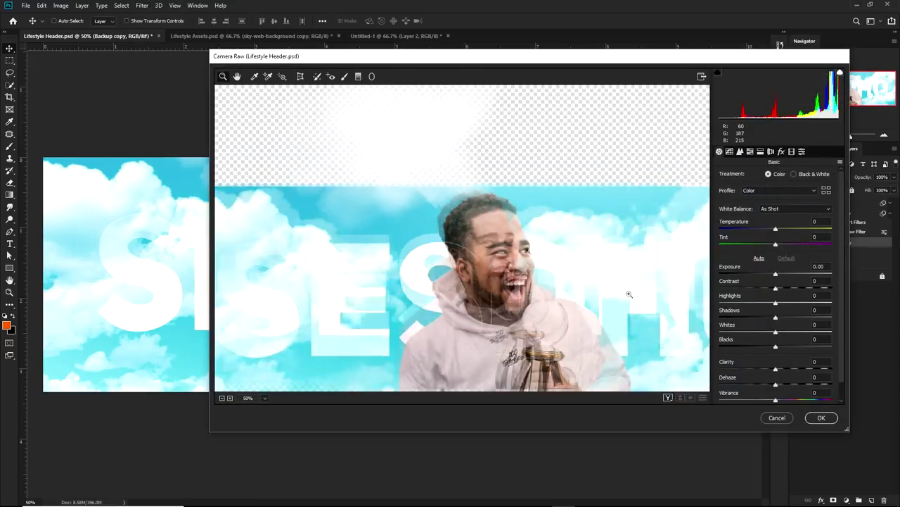
pyautogui.moveTo(776, 368); pyautogui.dragTo(788, 370)
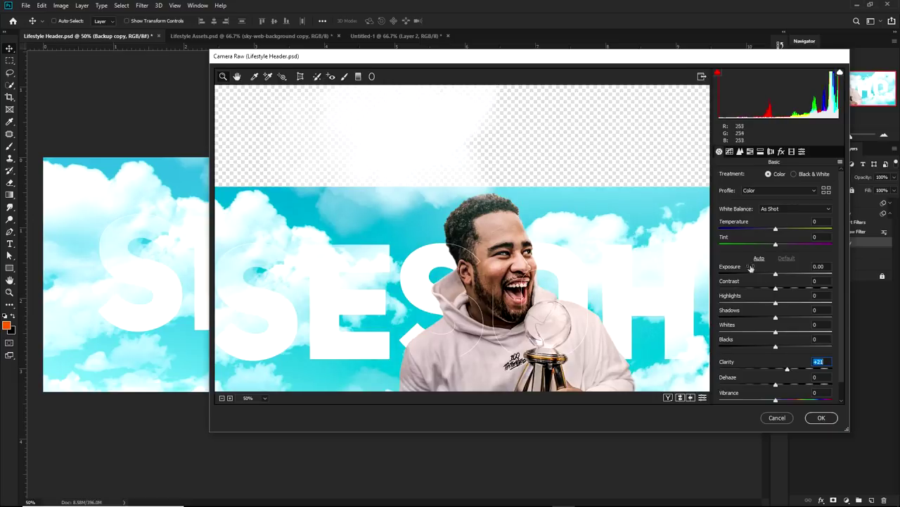
pyautogui.moveTo(775, 346)
pyautogui.mouseDown()
pyautogui.moveTo(739, 347)
pyautogui.moveTo(771, 347)
pyautogui.mouseUp()
pyautogui.moveTo(776, 316)
pyautogui.mouseDown()
pyautogui.moveTo(760, 318)
pyautogui.moveTo(768, 319)
pyautogui.mouseUp()
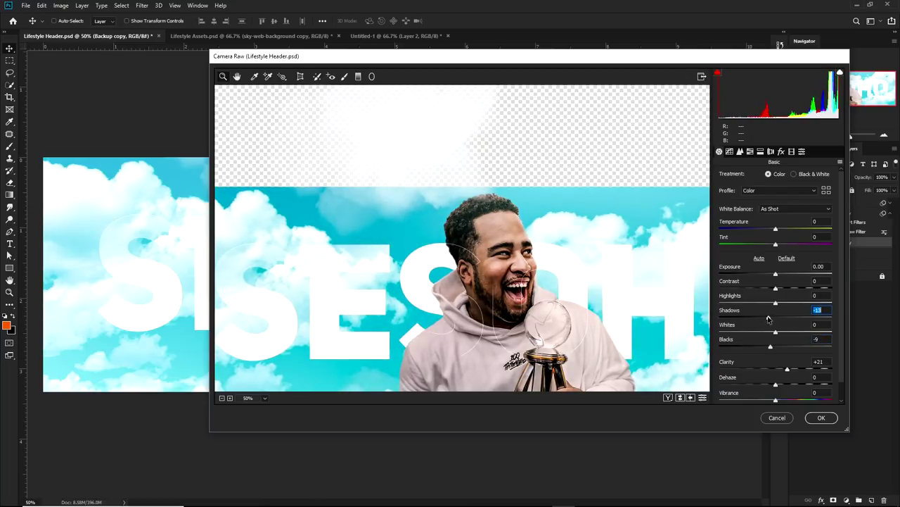
pyautogui.click(821, 417)
# - Toggle Layer 6 copy's visibility to compare the earlier color grade with the new Backup copy
pyautogui.click(798, 213)
pyautogui.click(798, 213)
pyautogui.click(797, 213)
pyautogui.click(798, 213)
pyautogui.click(798, 213)
pyautogui.click(798, 213)
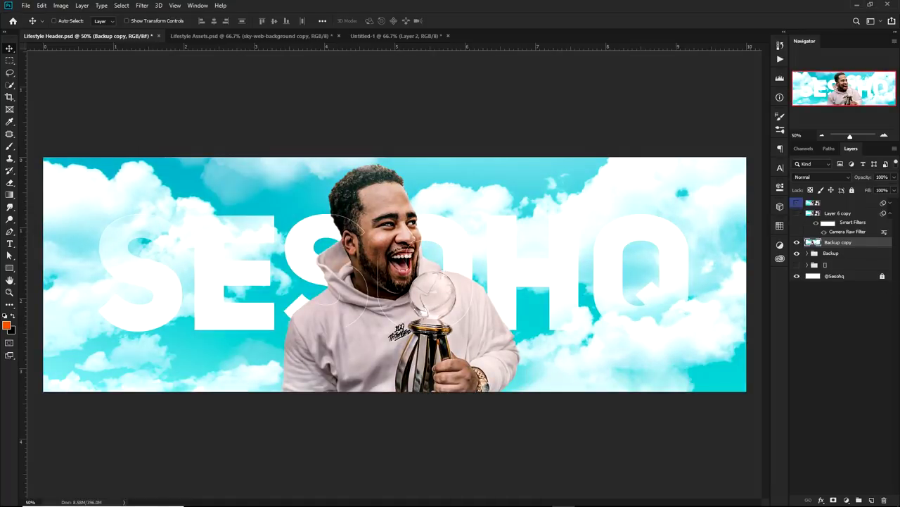